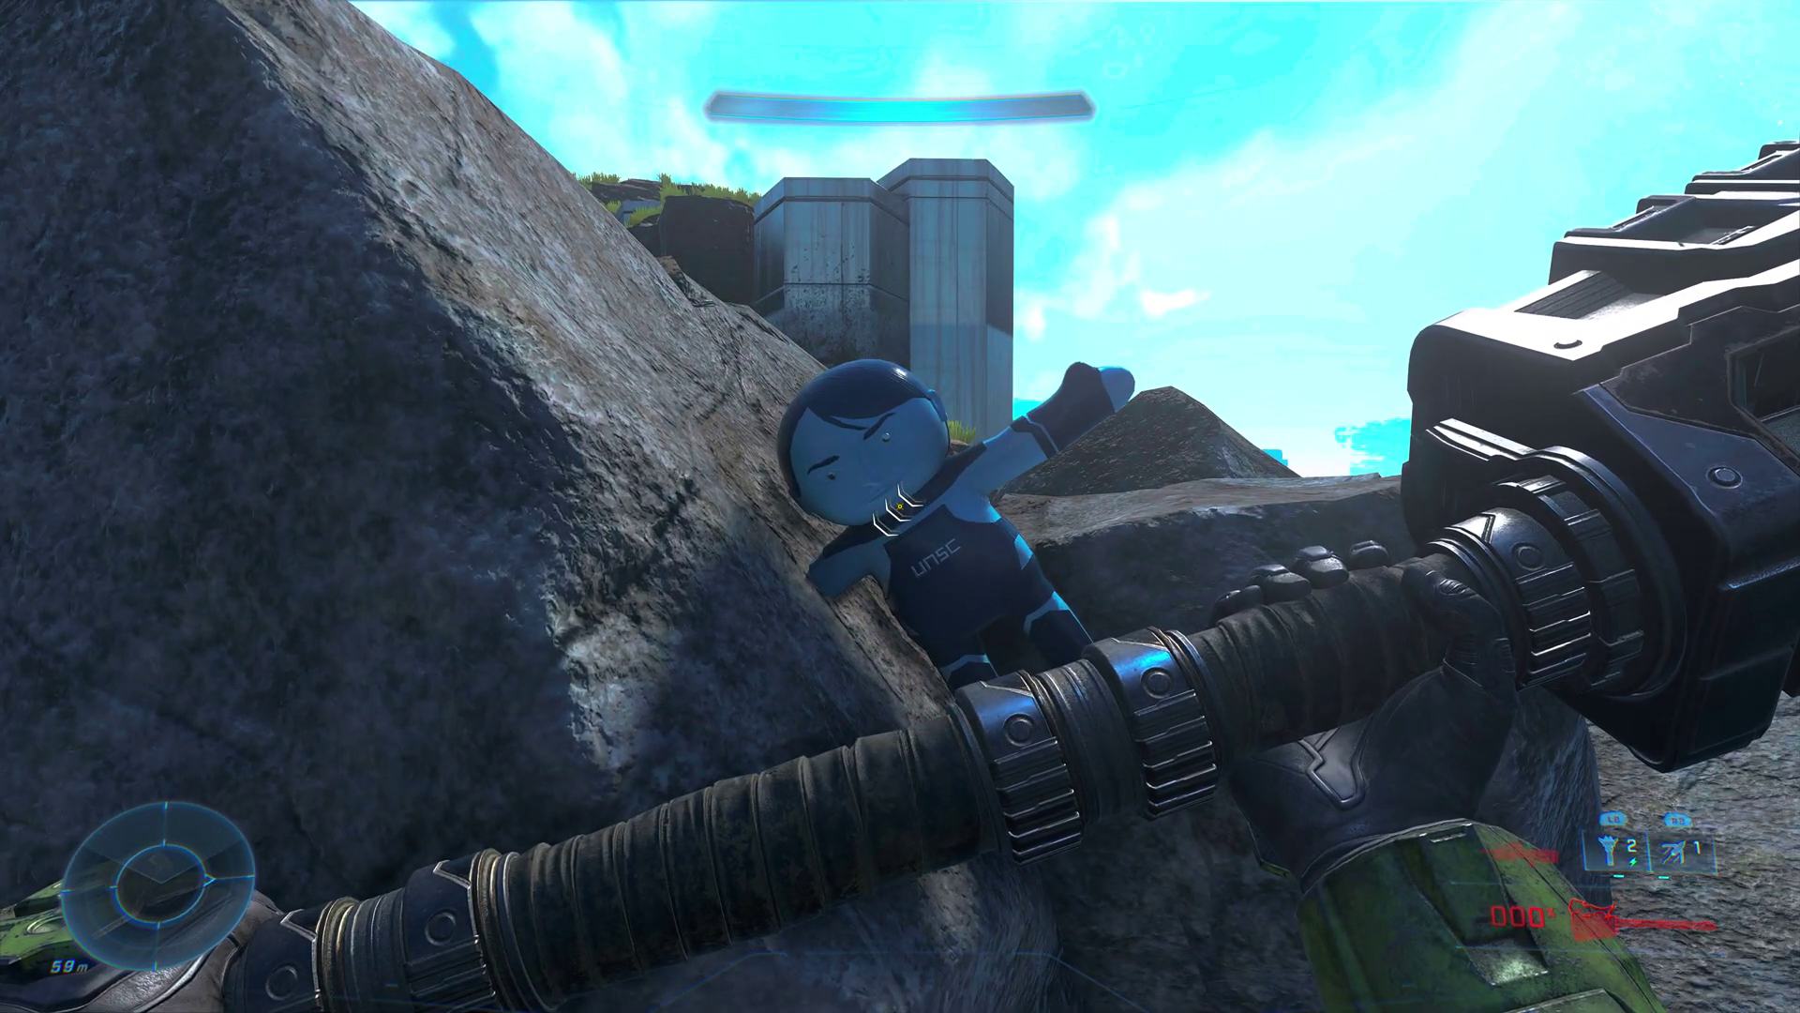
key(q)
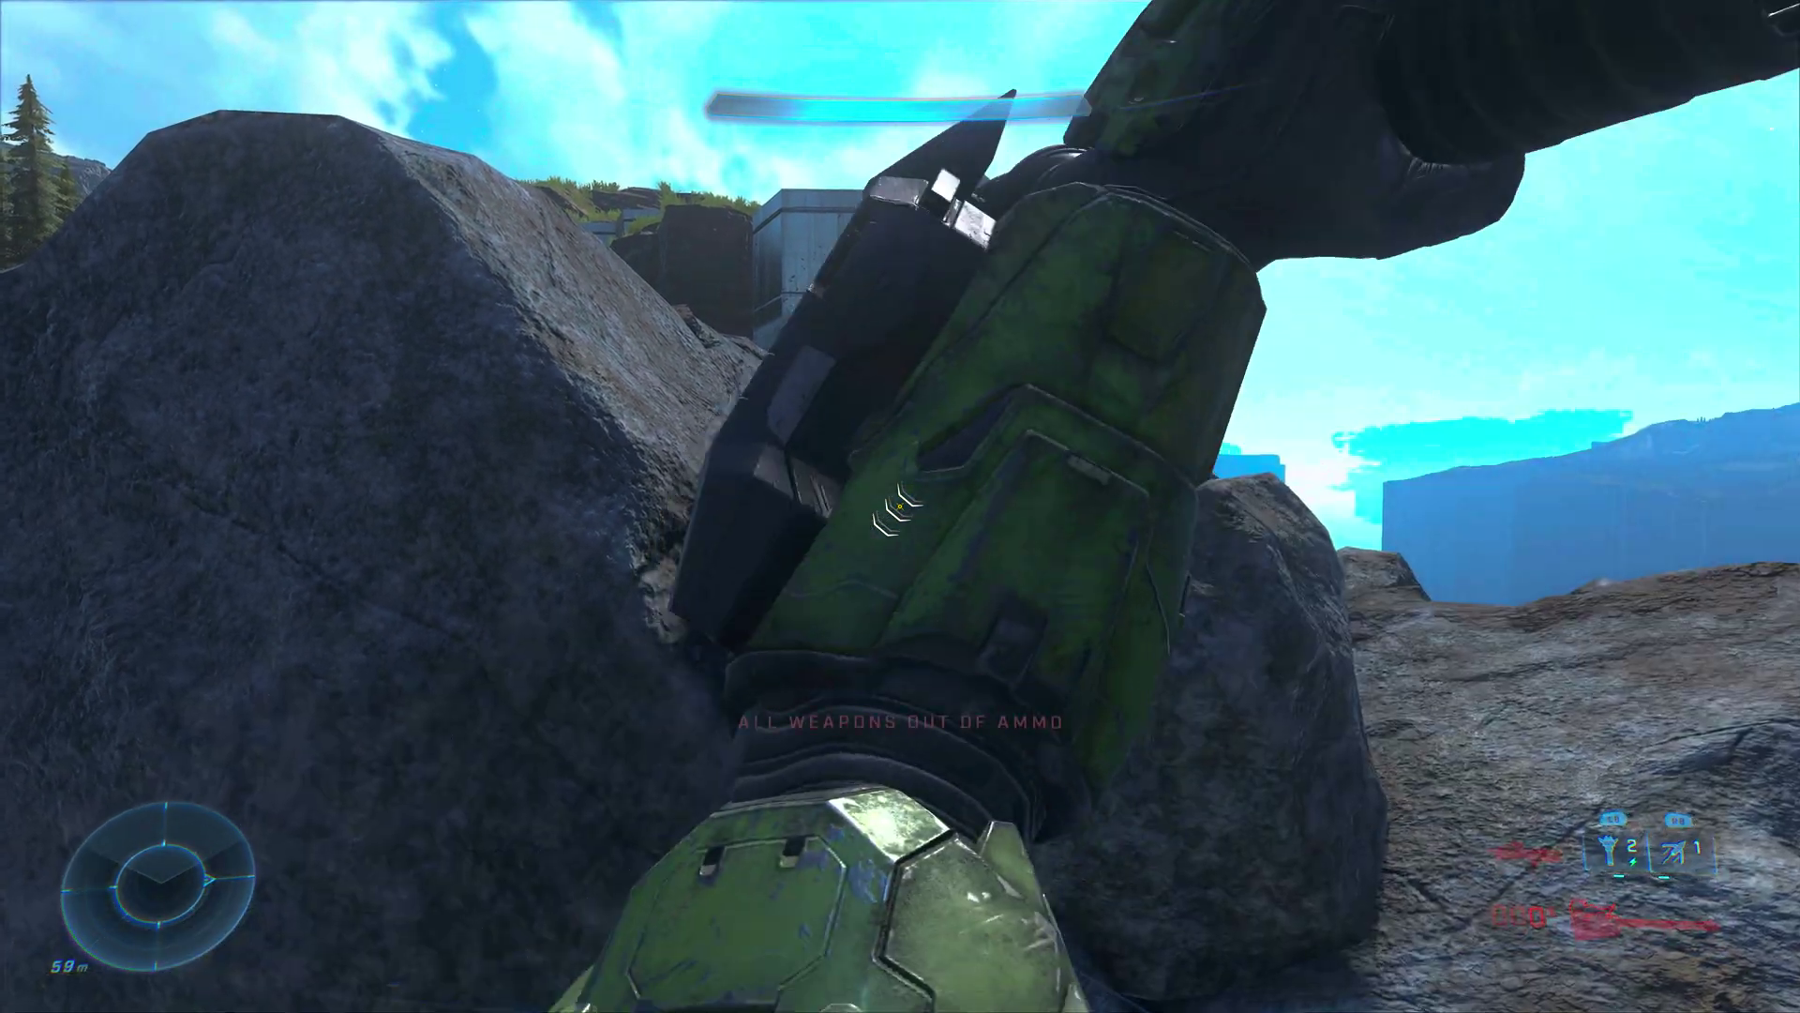
key(q)
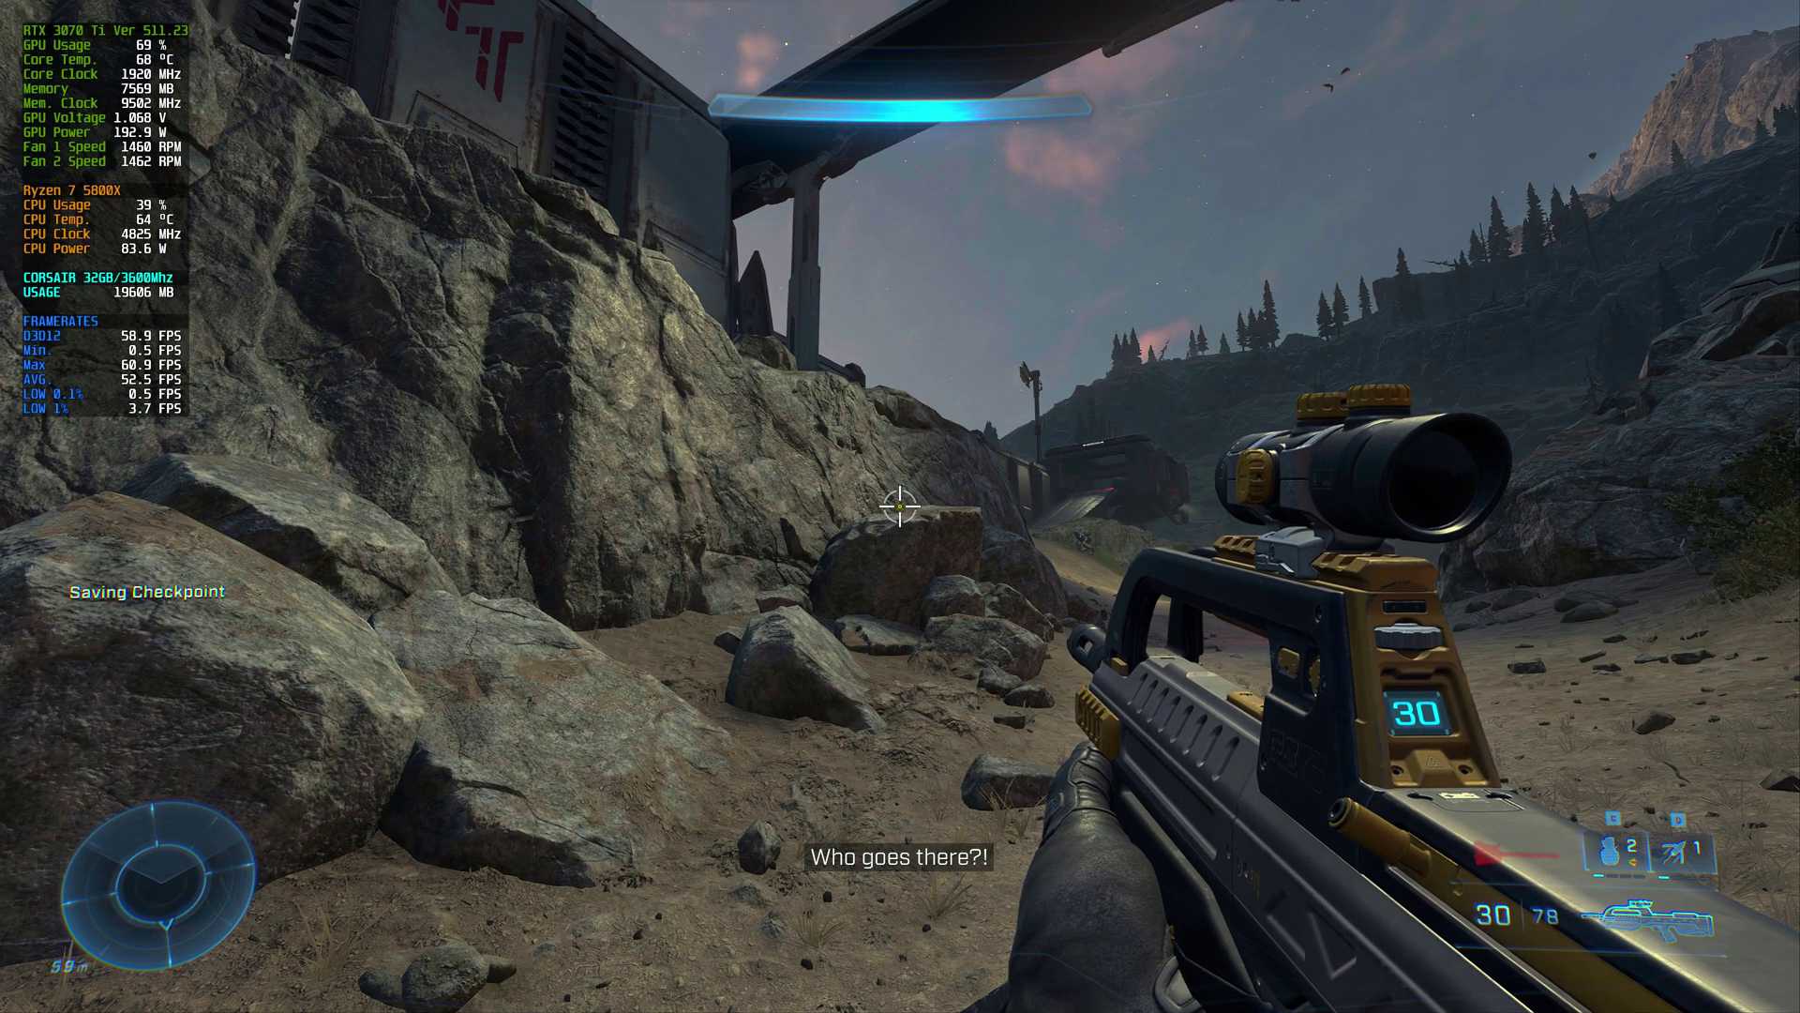
mouse_move(900, 506)
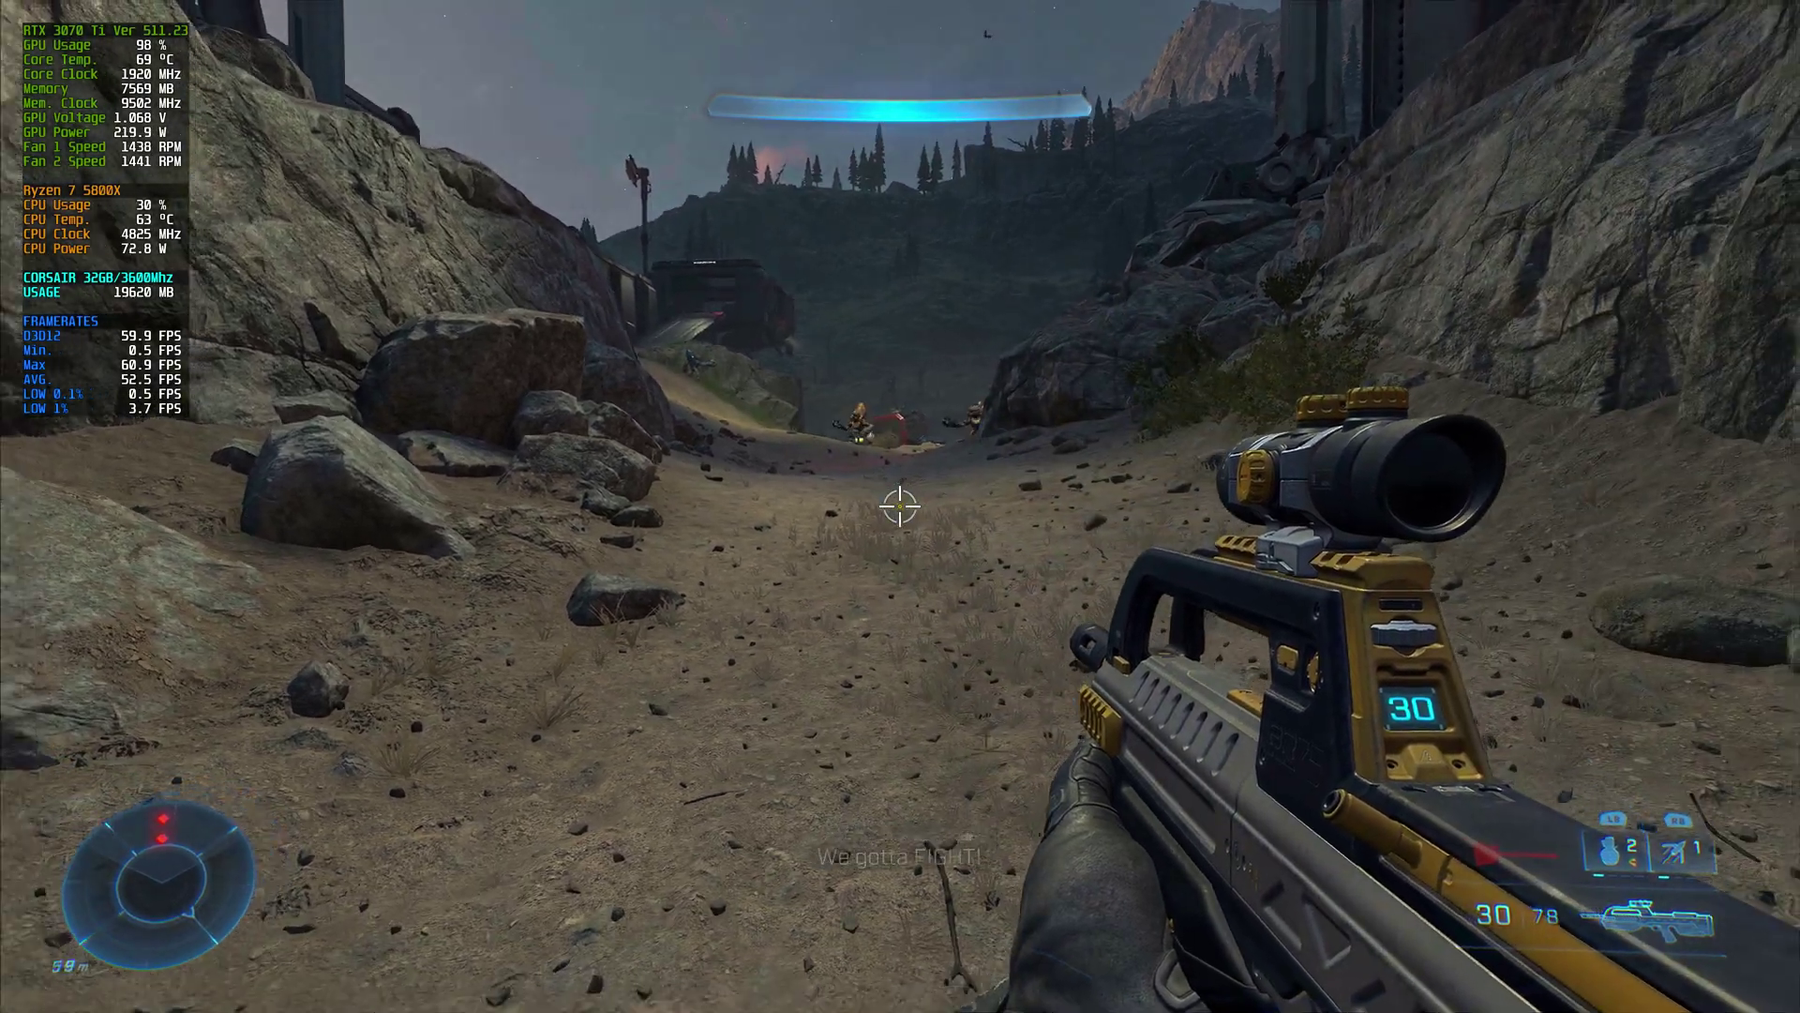
key(w)
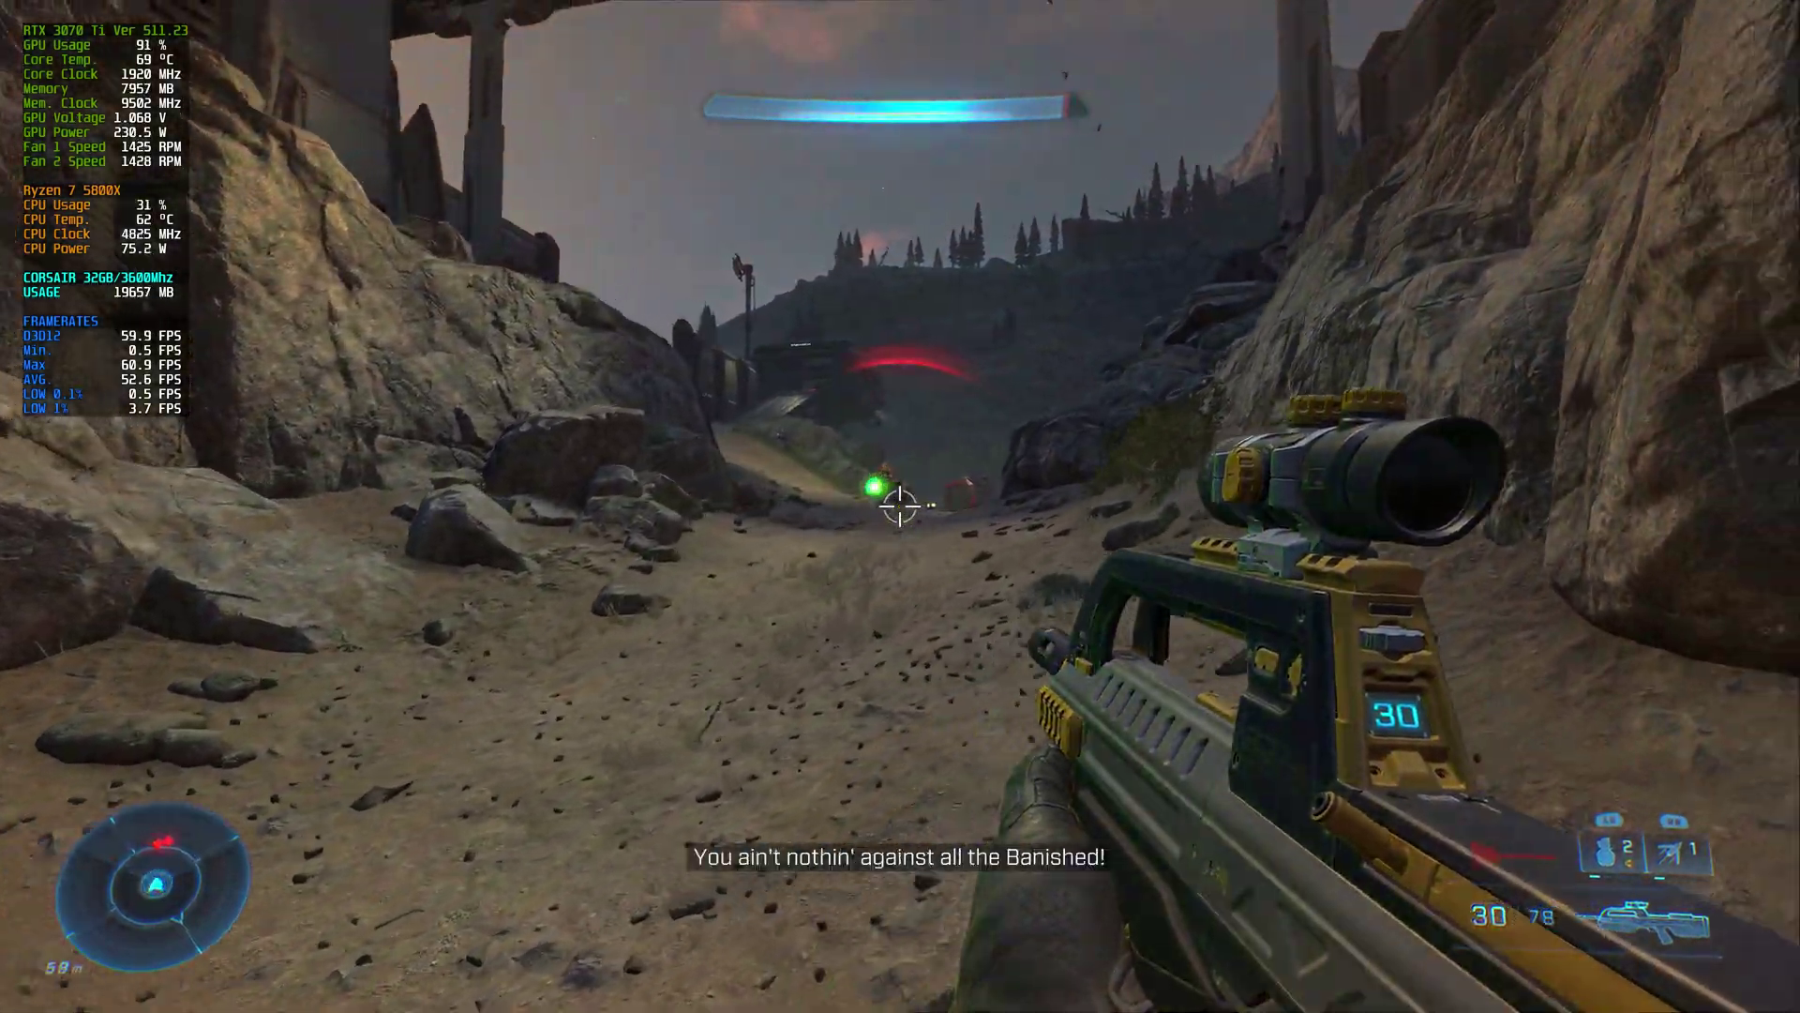
right_click(900, 506)
click(900, 506)
click(900, 507)
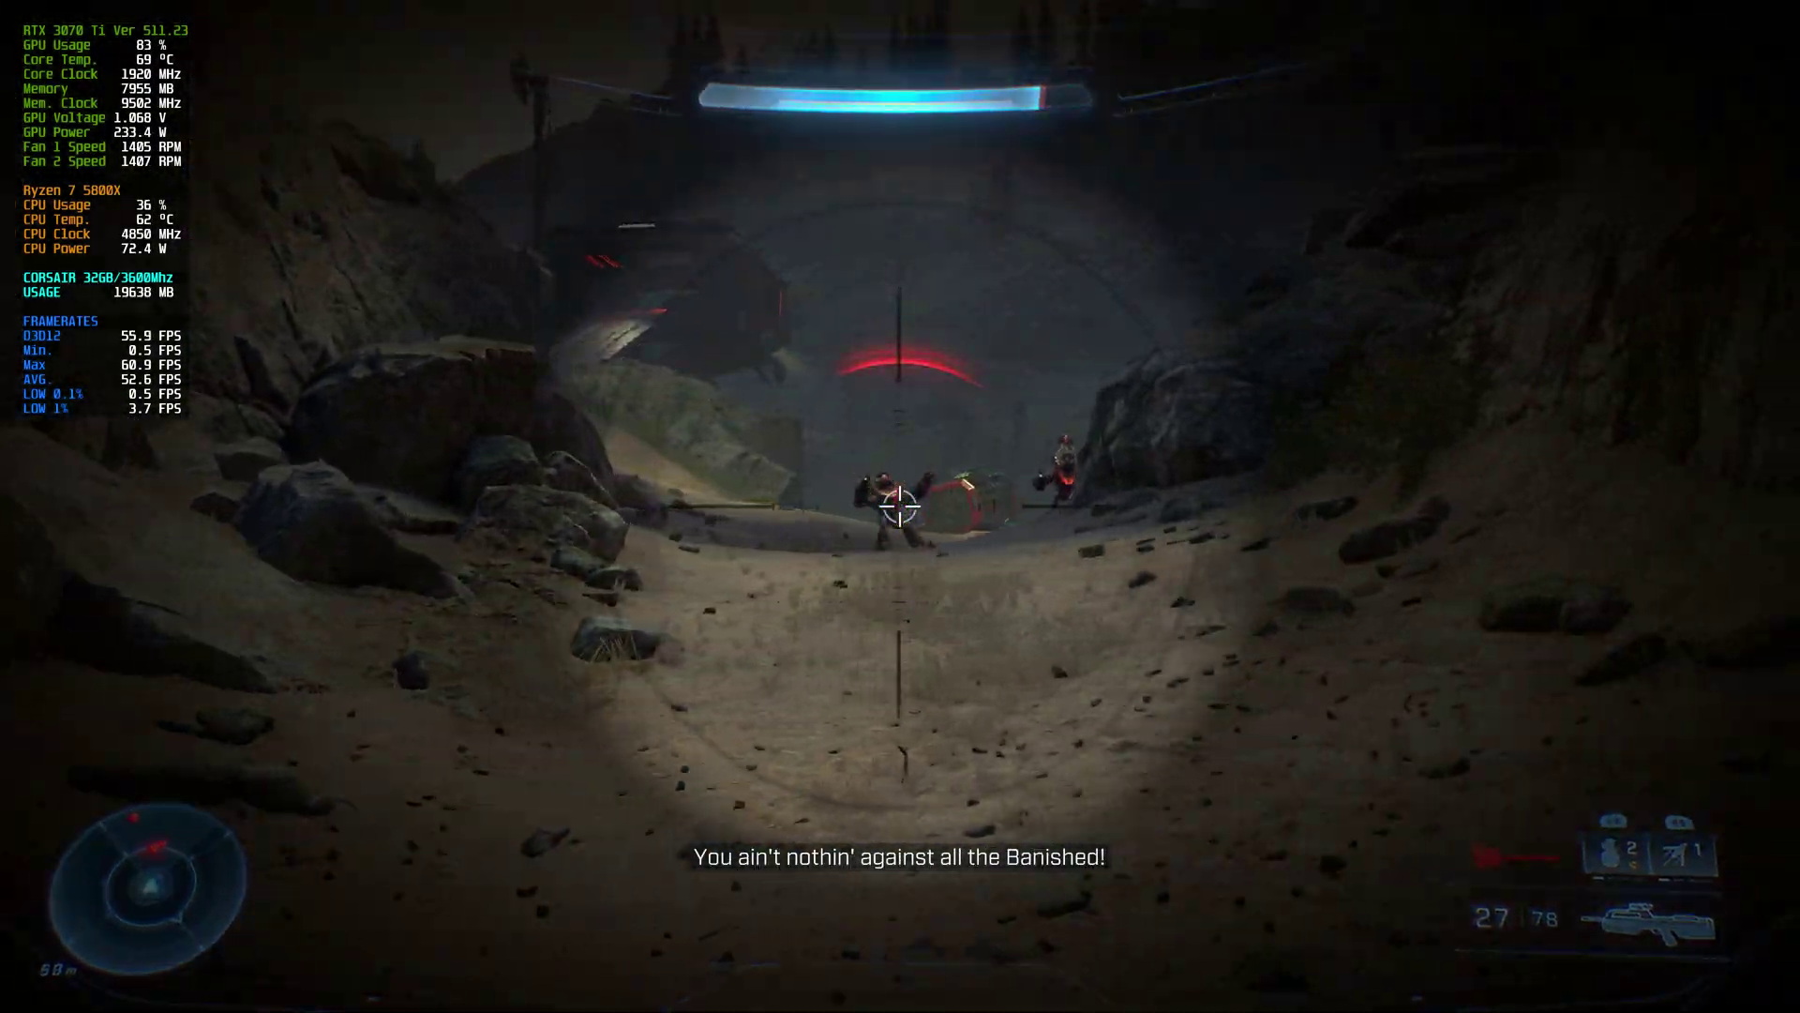
click(900, 506)
right_click(900, 506)
click(900, 507)
click(900, 506)
right_click(900, 506)
click(900, 506)
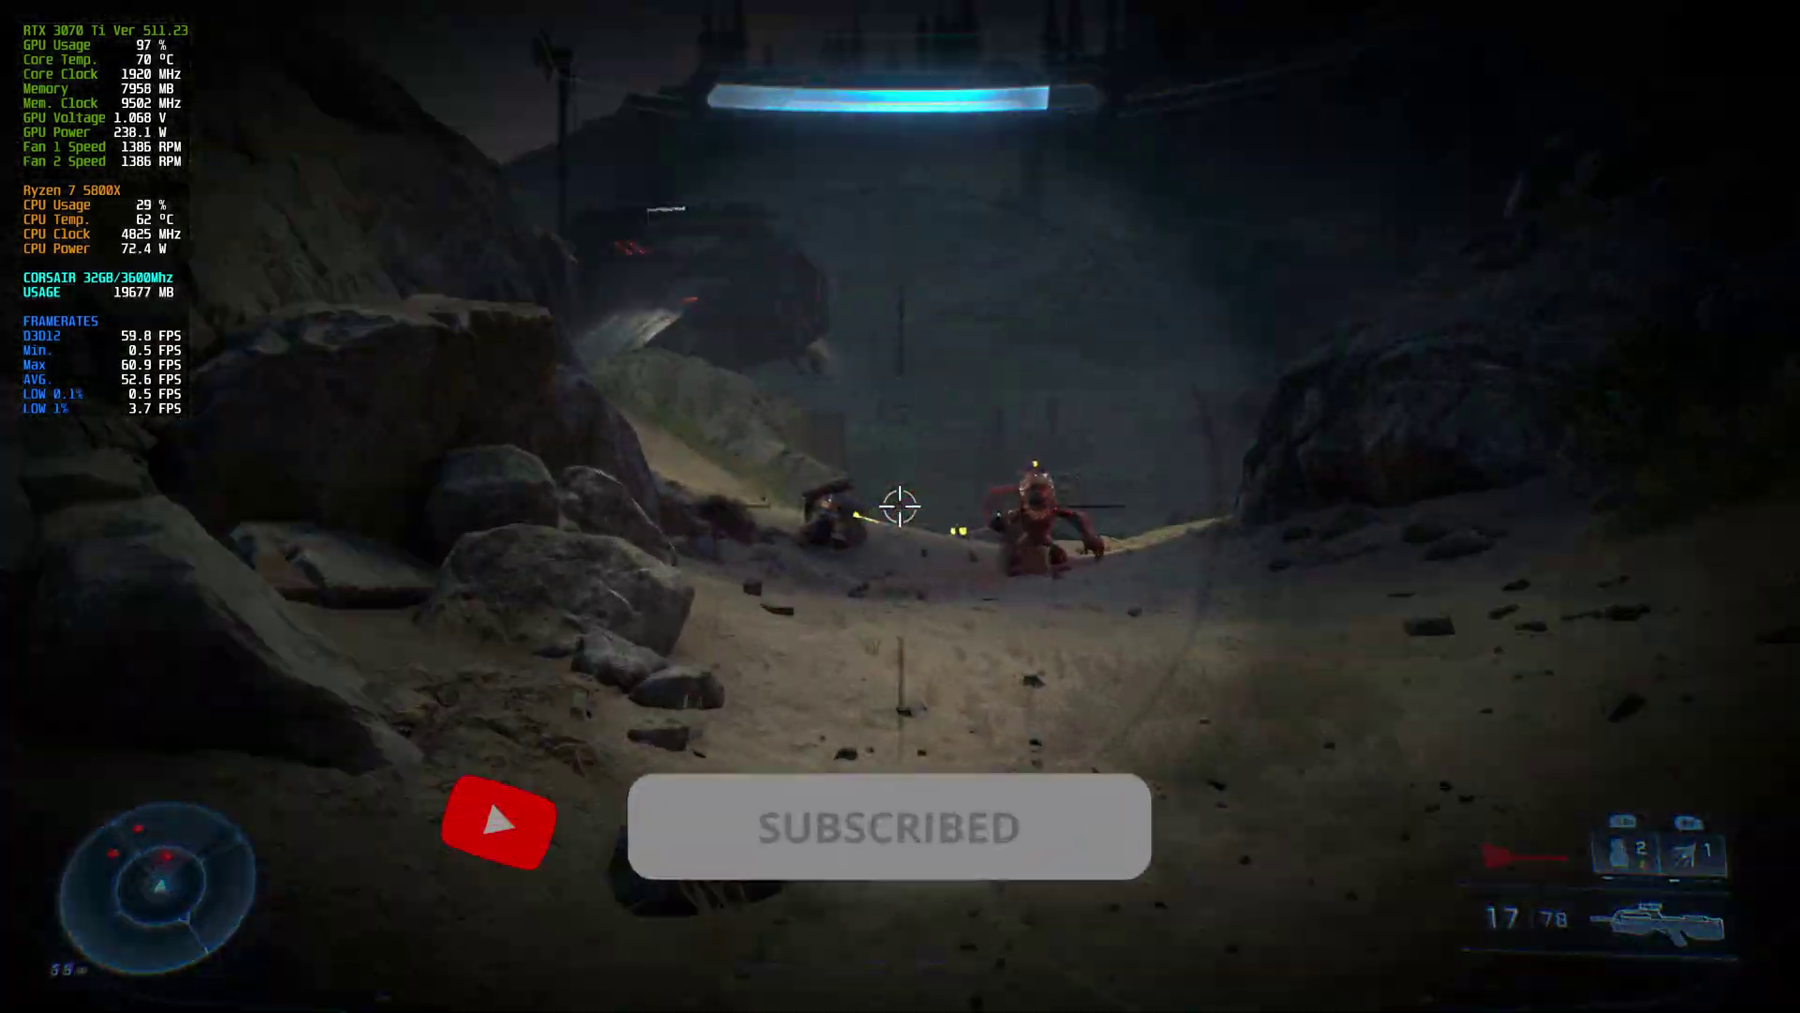
click(900, 507)
click(900, 507)
key(r)
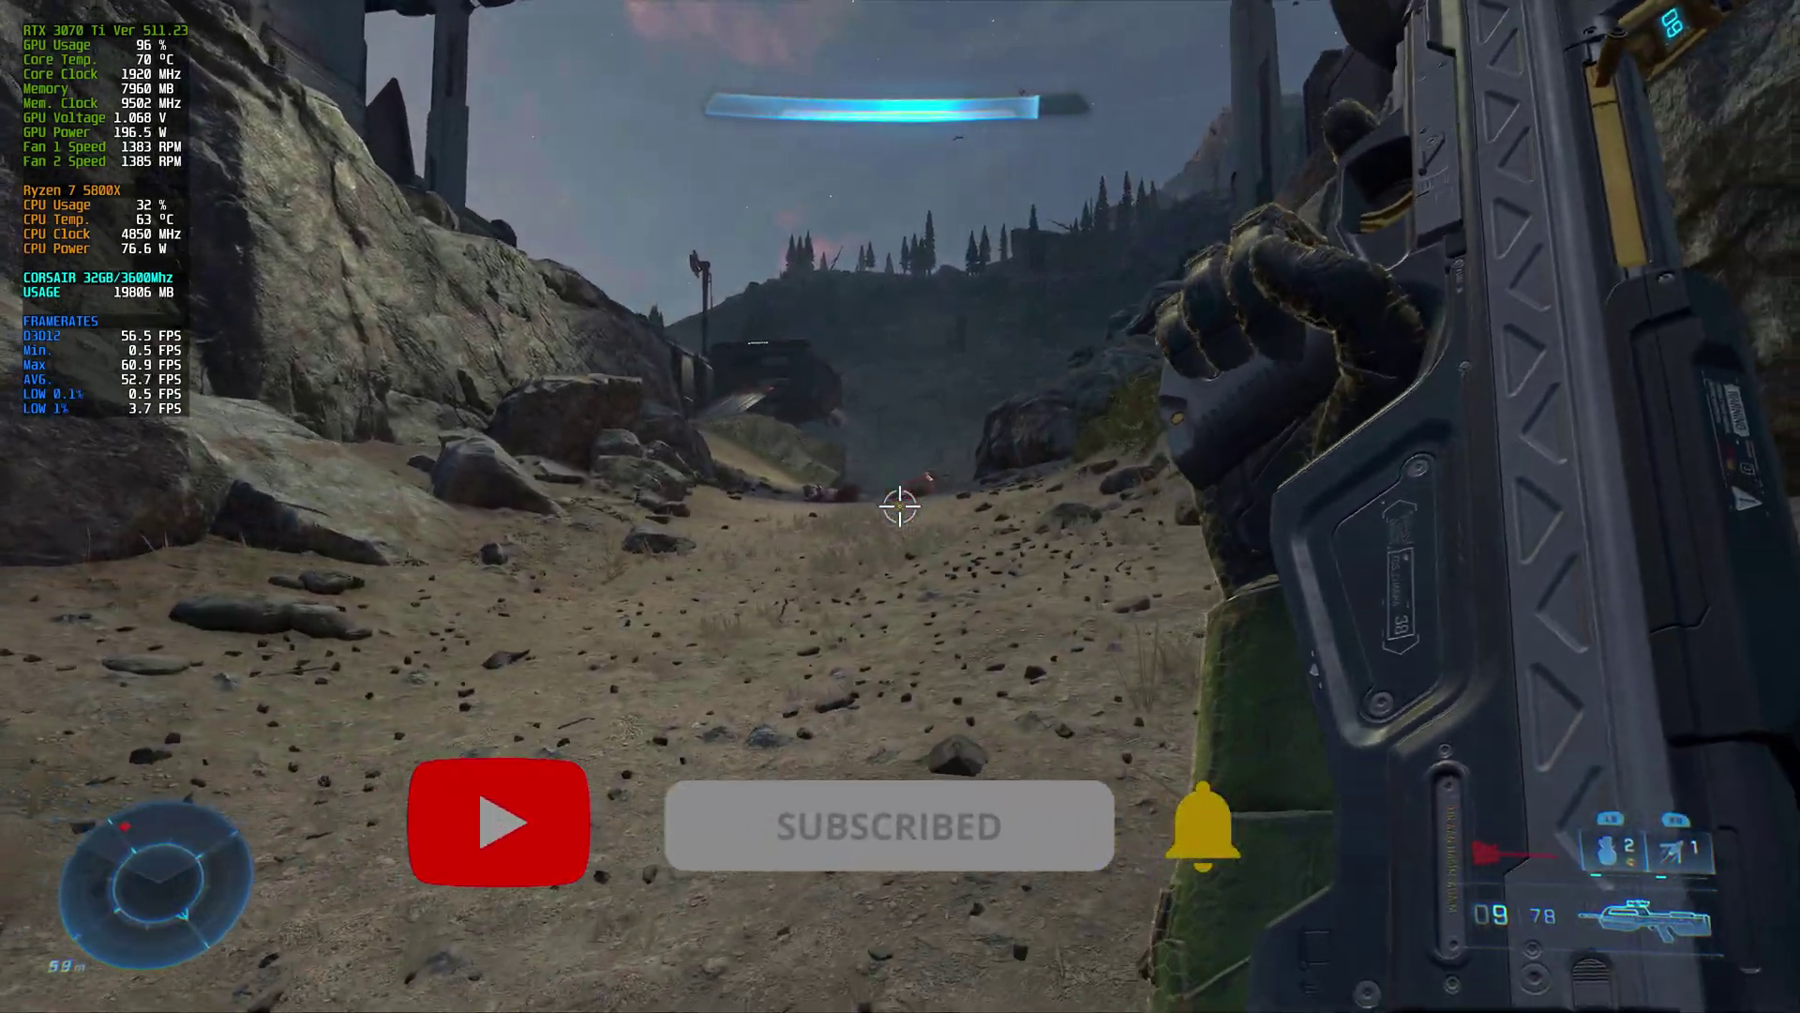
key(r)
right_click(900, 506)
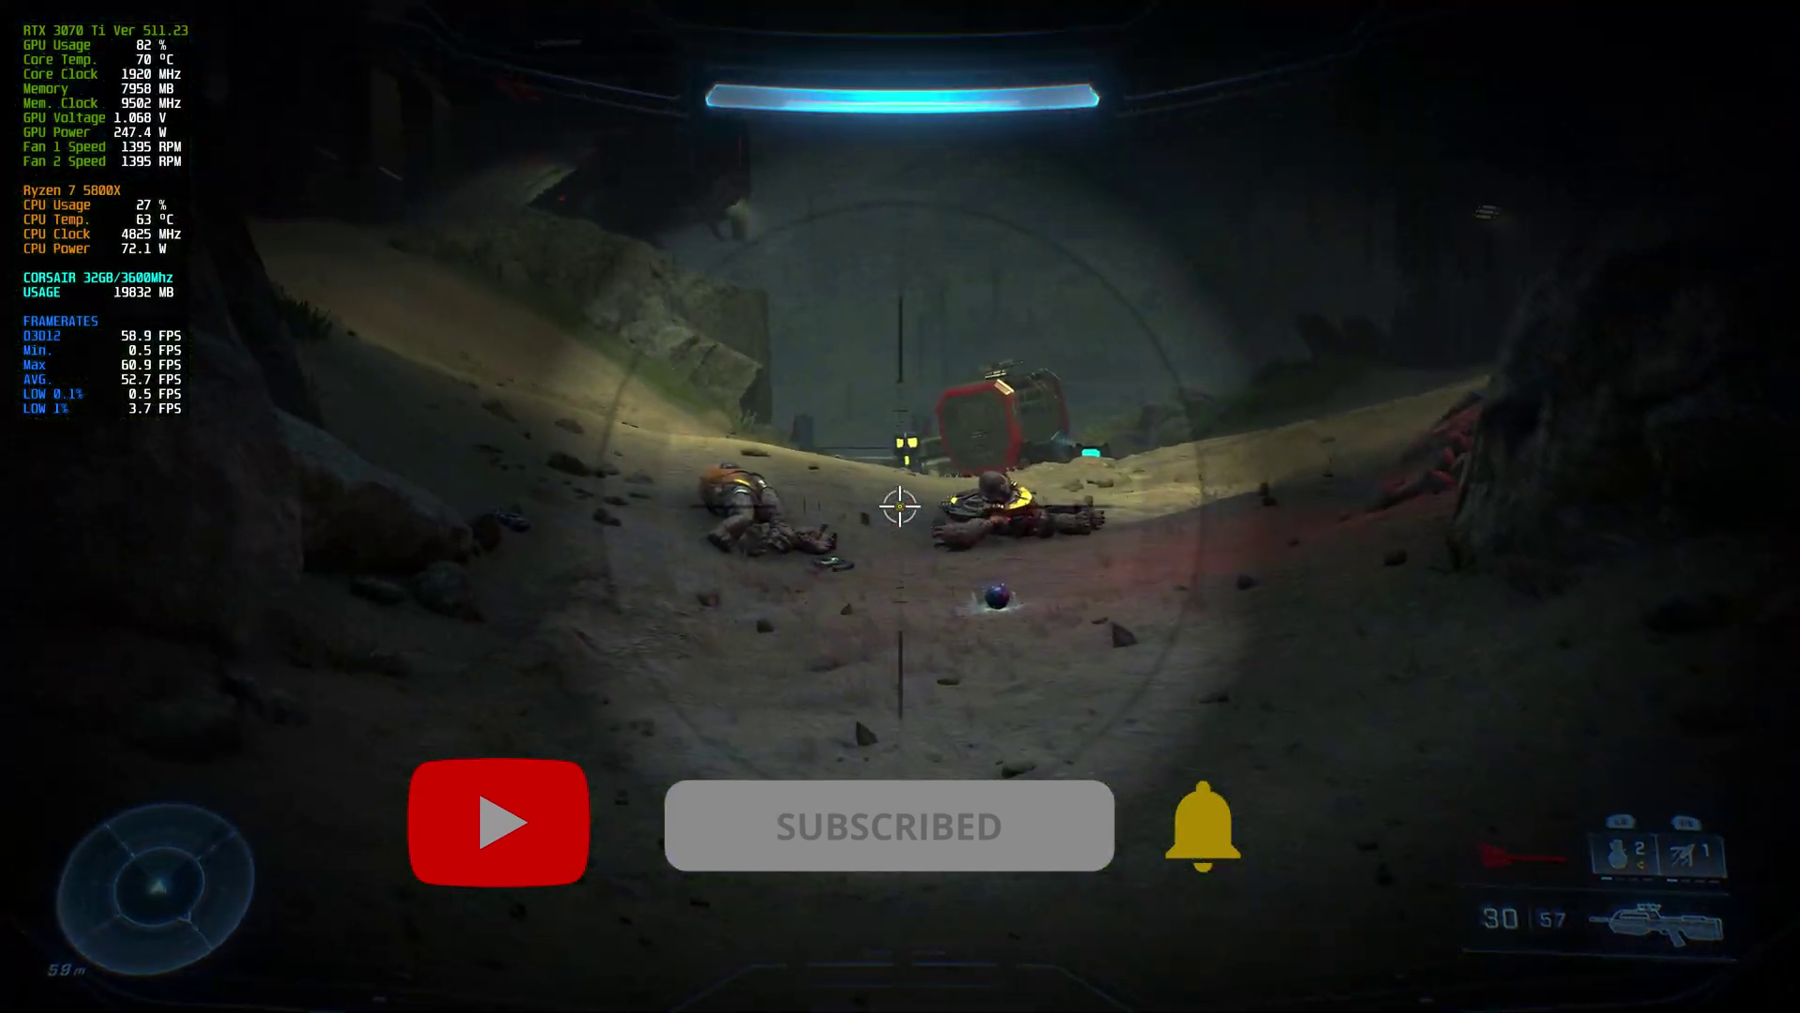
click(900, 506)
right_click(900, 506)
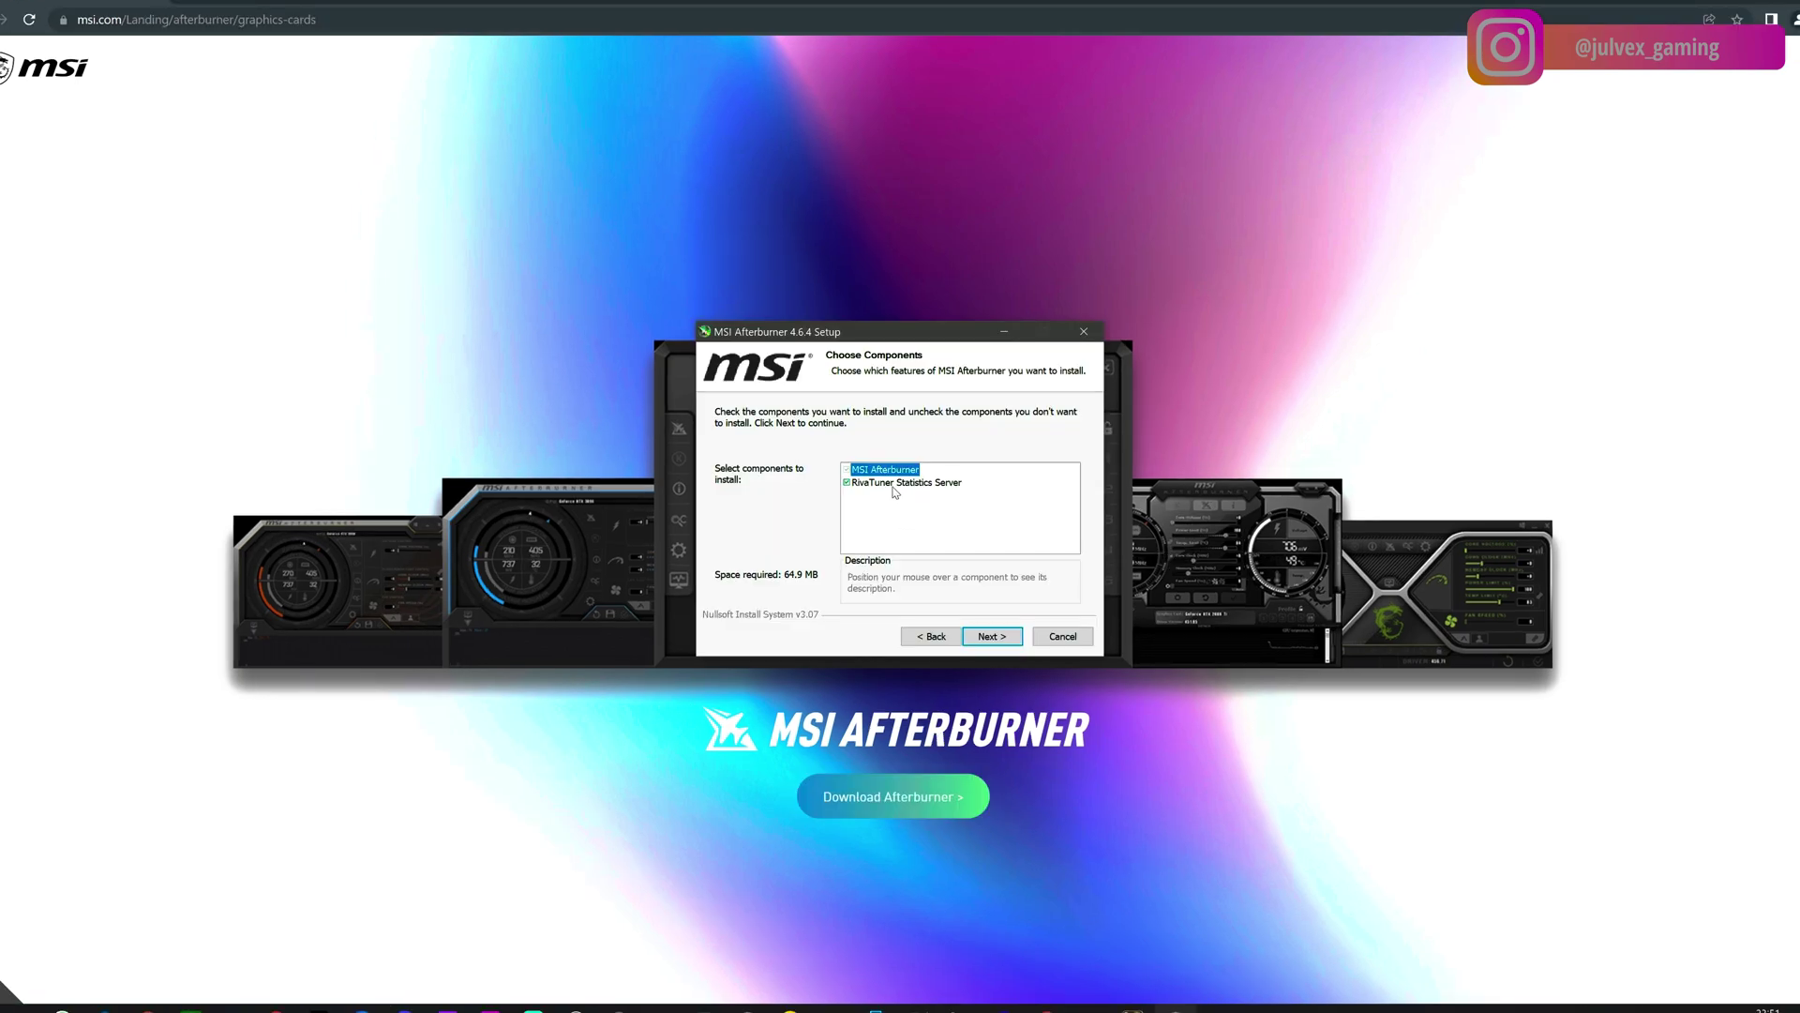
mouse_move(879, 487)
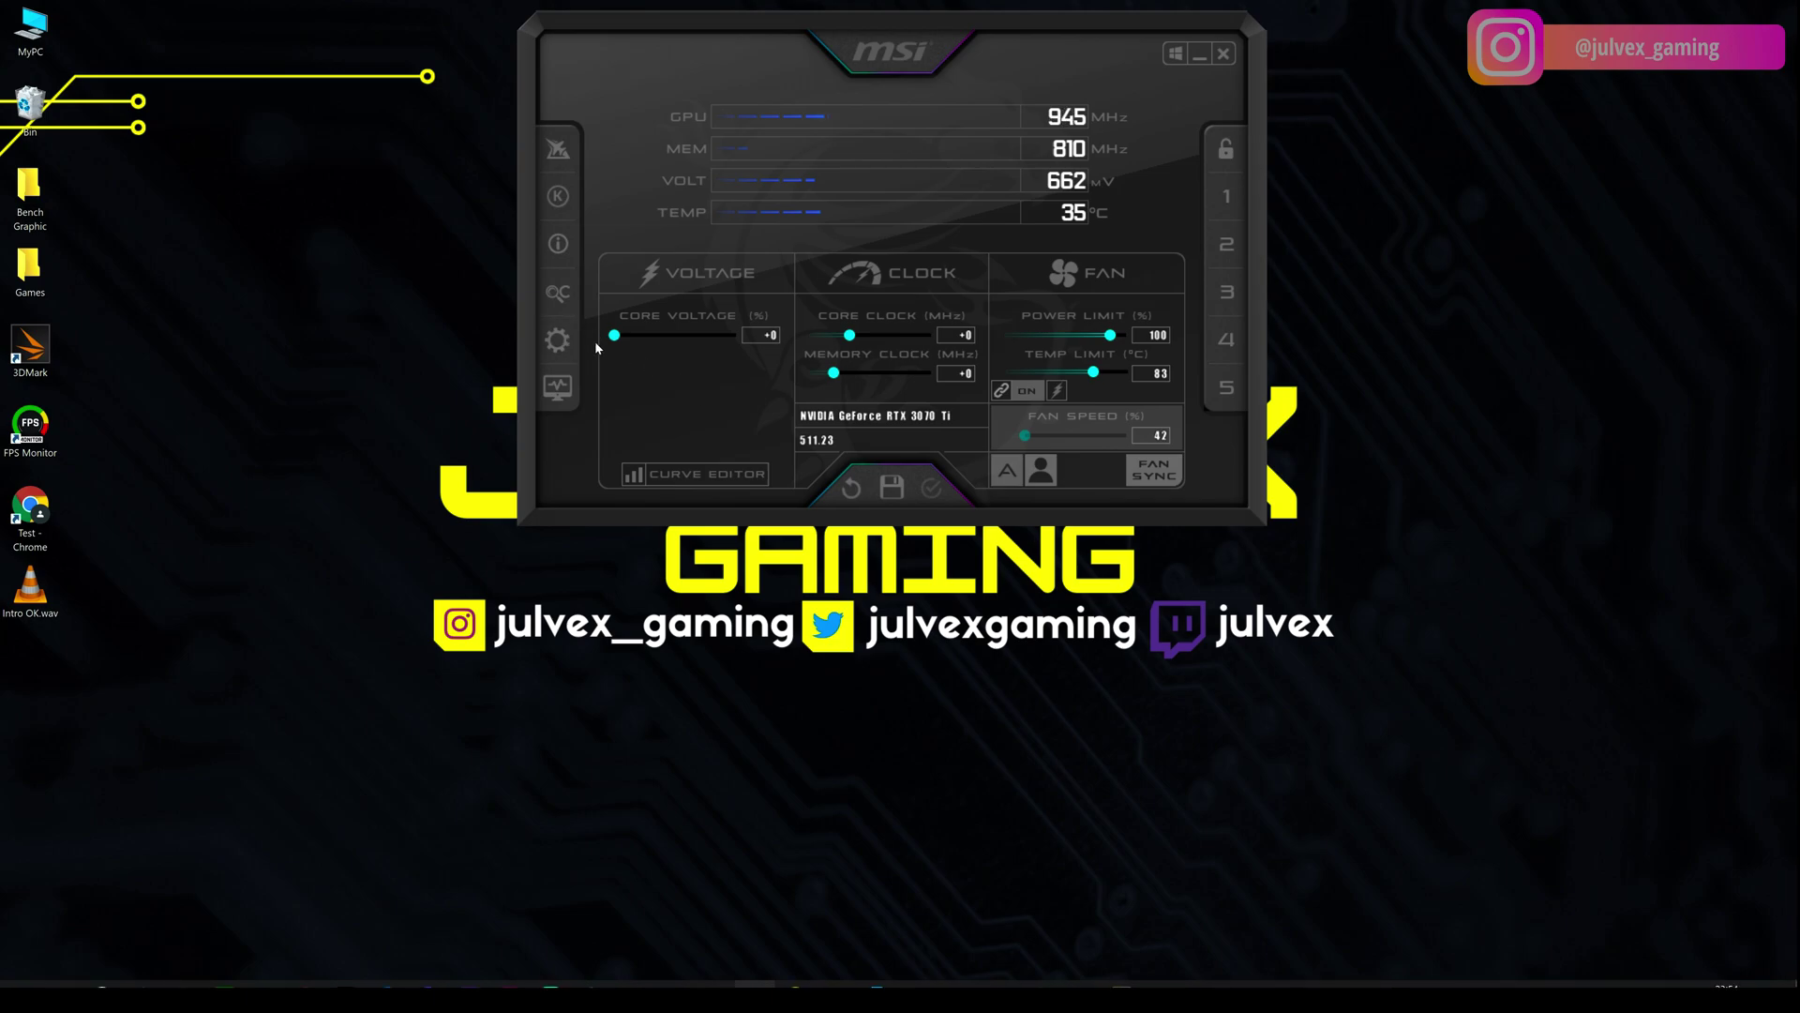
Change the interface skin to MSI Cyborg Afterburner skin White by Drerex Design and apply the properties.
click(559, 340)
click(832, 406)
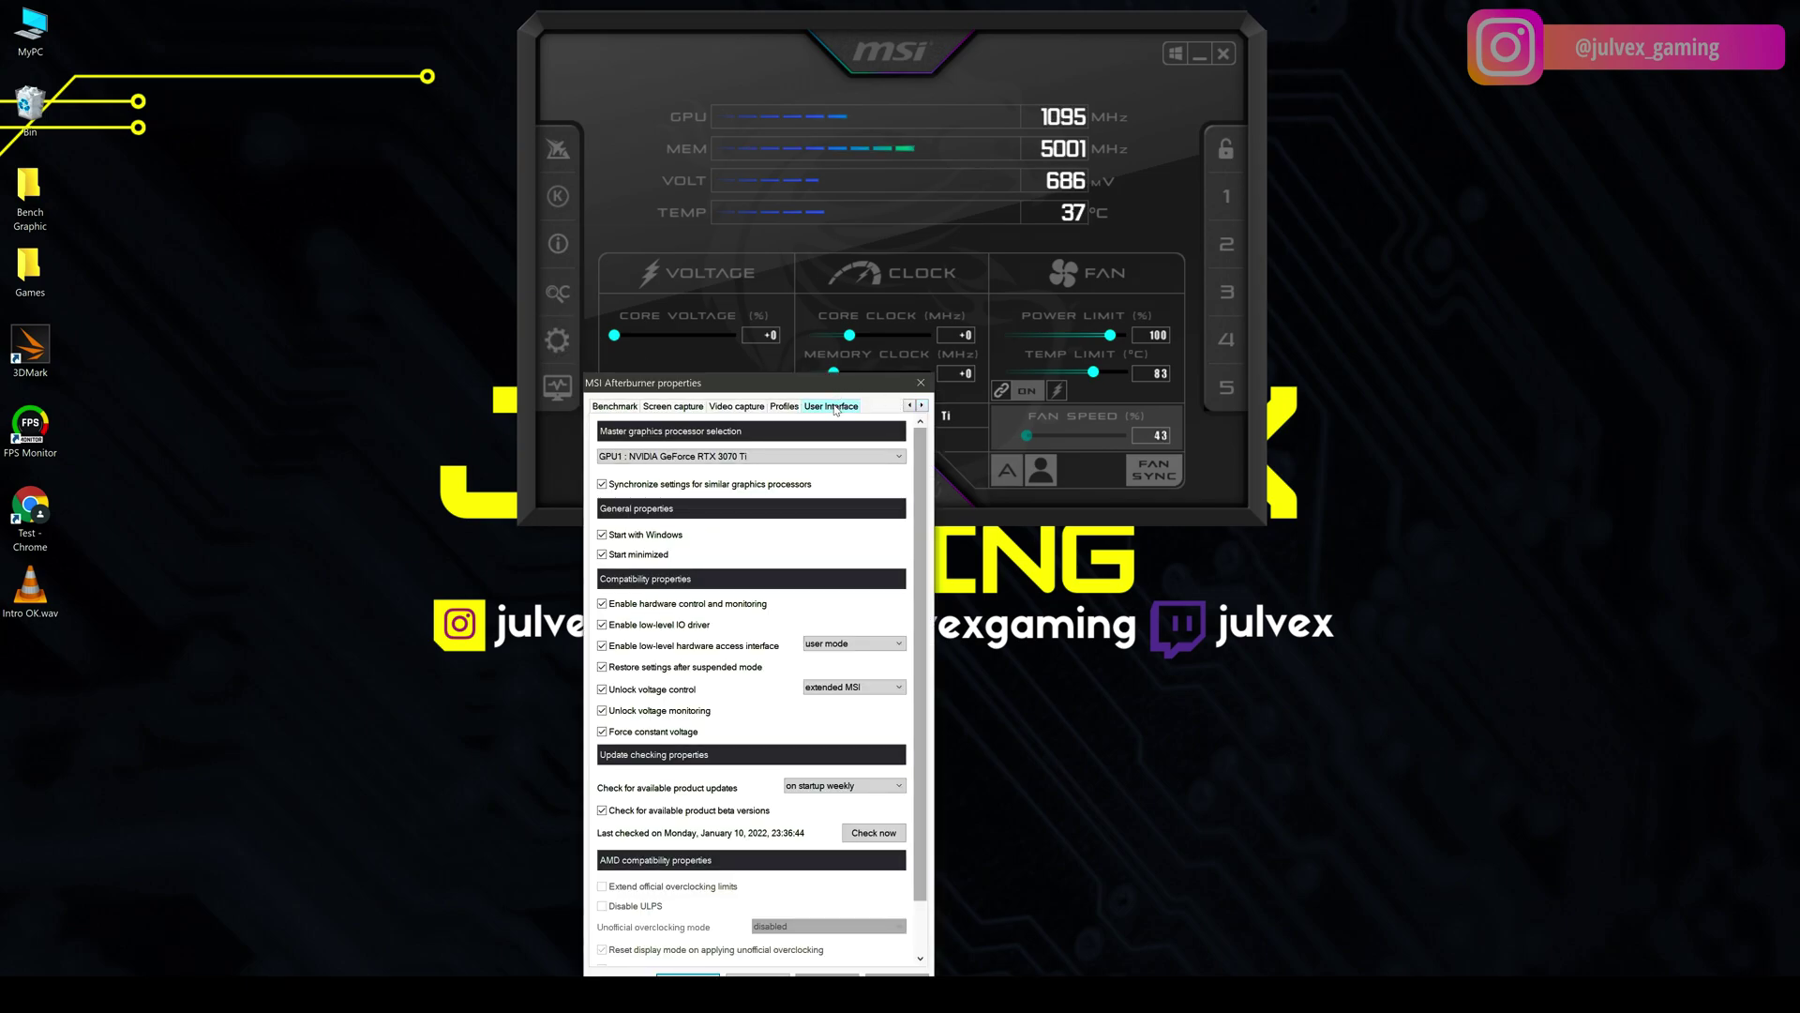
click(750, 660)
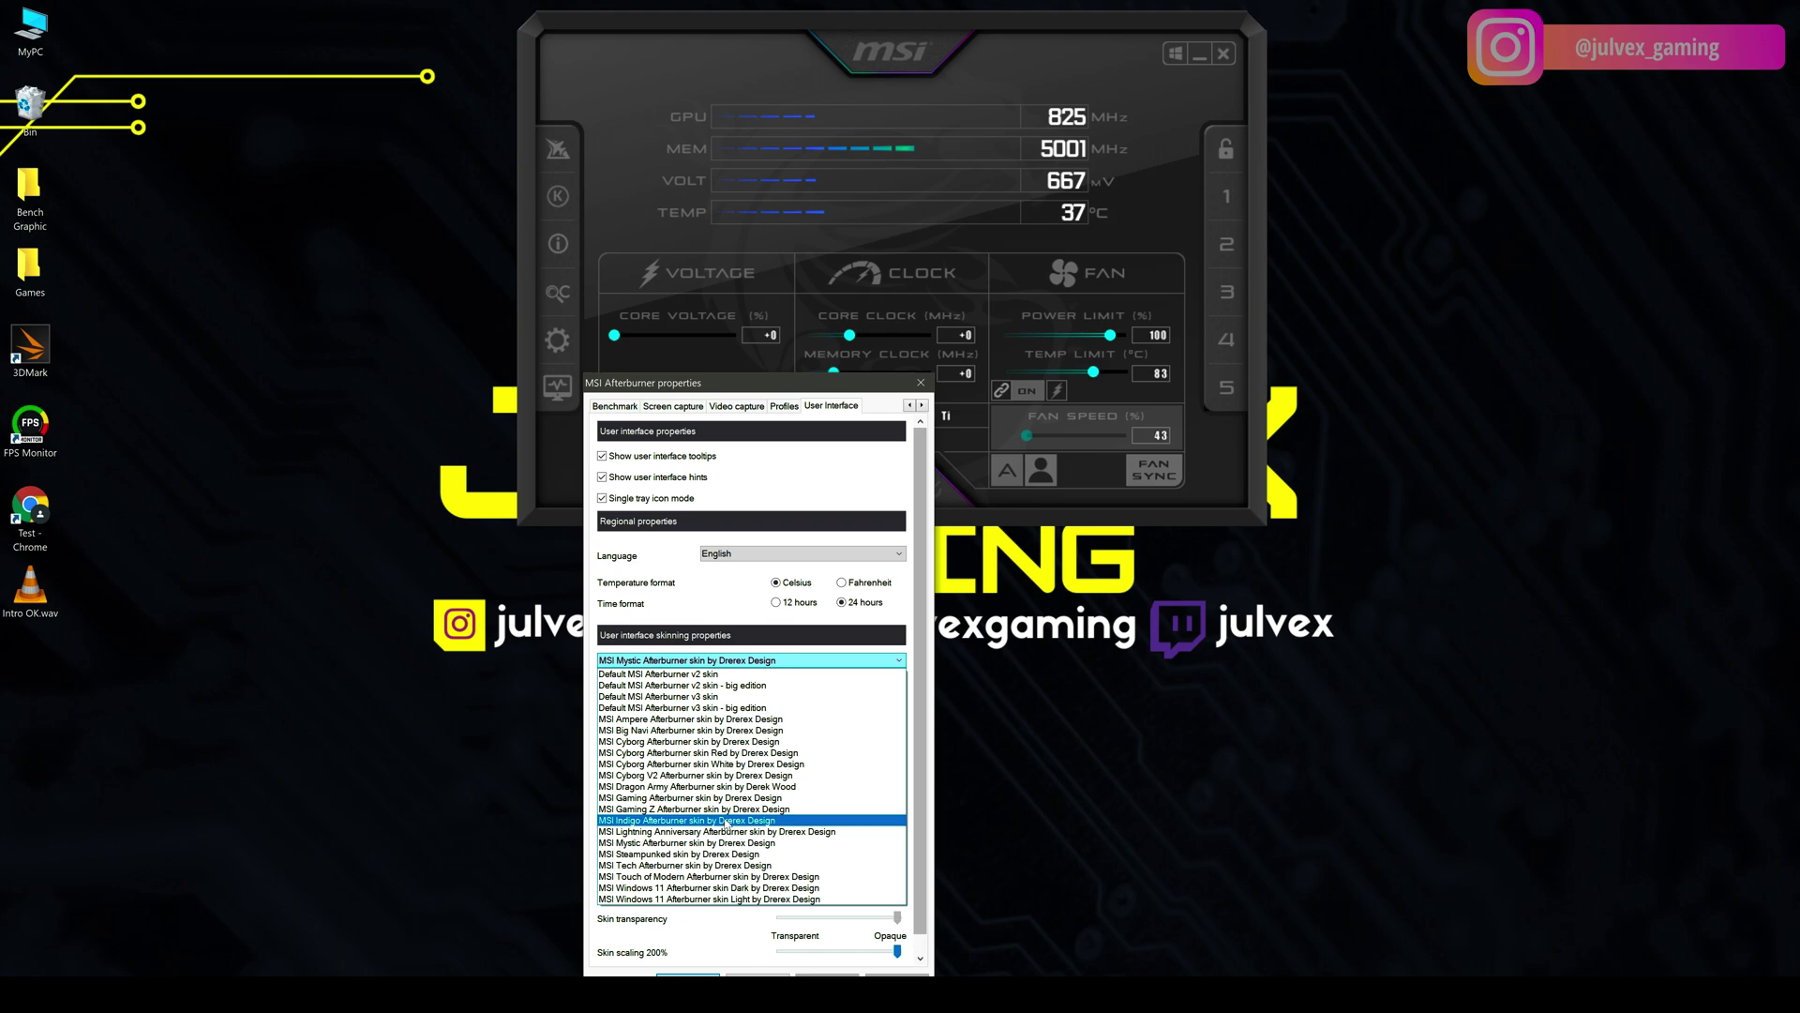
click(720, 753)
click(739, 661)
click(736, 777)
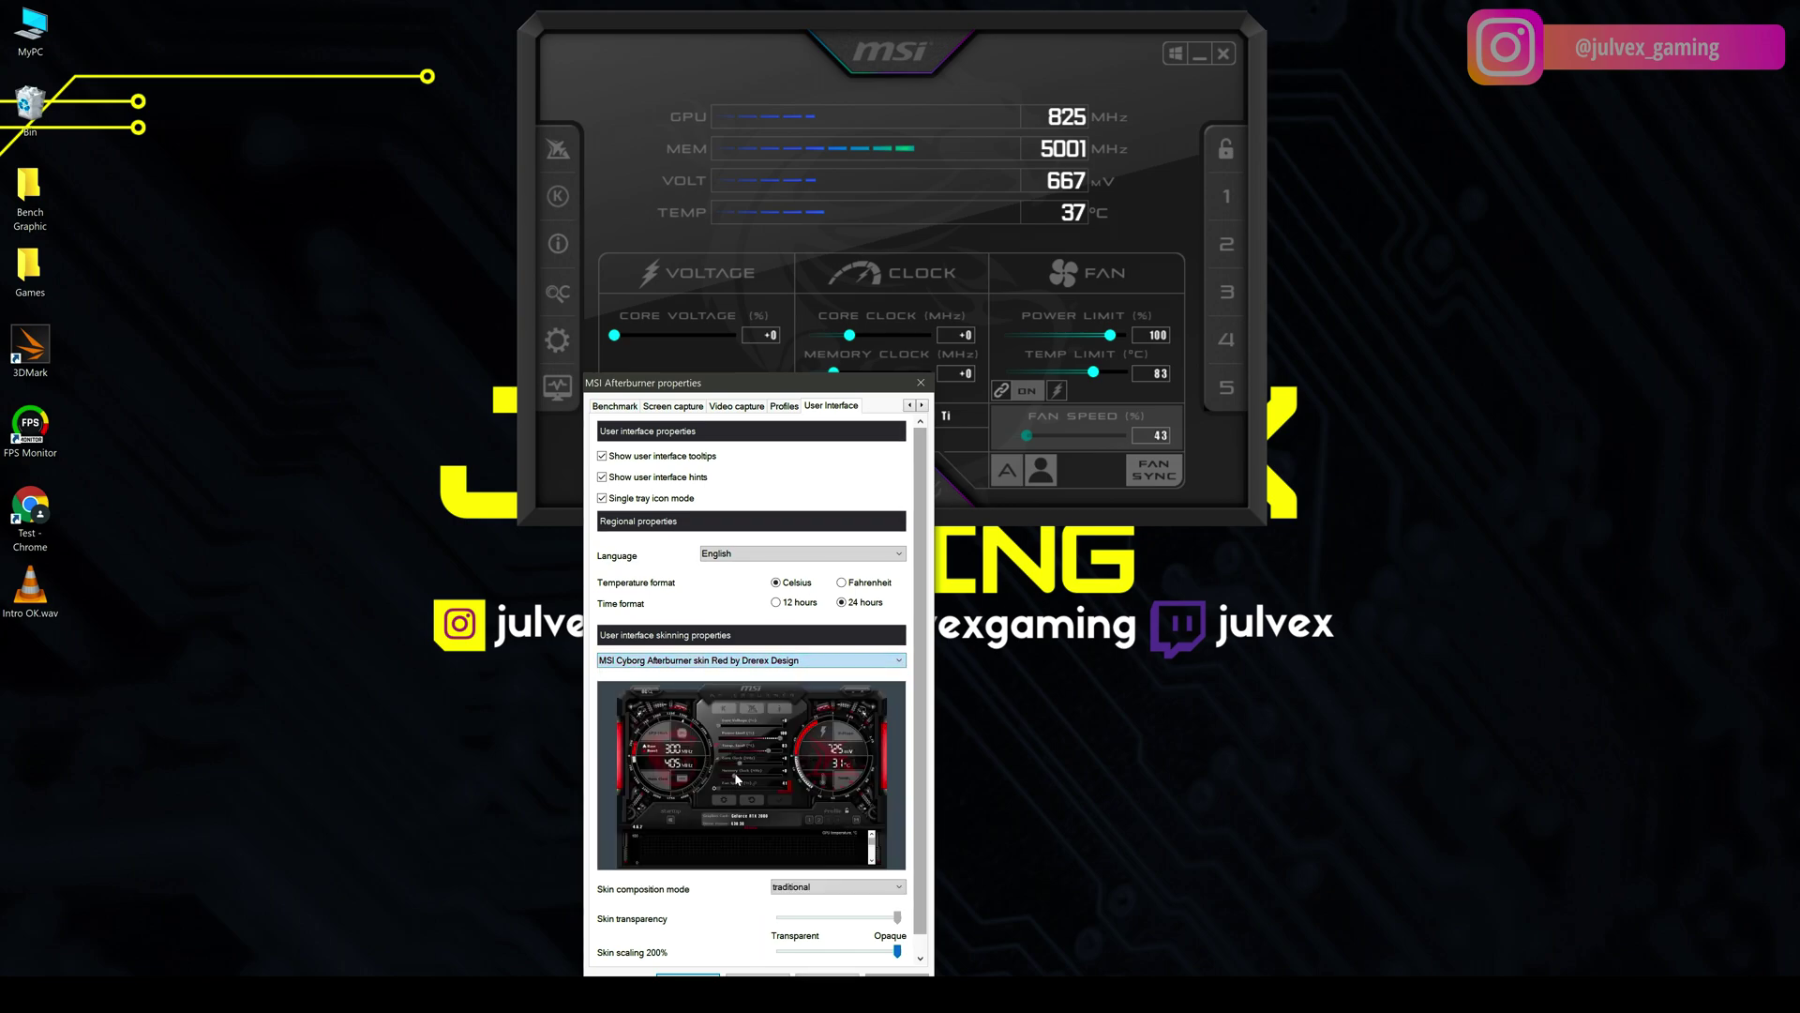
click(734, 662)
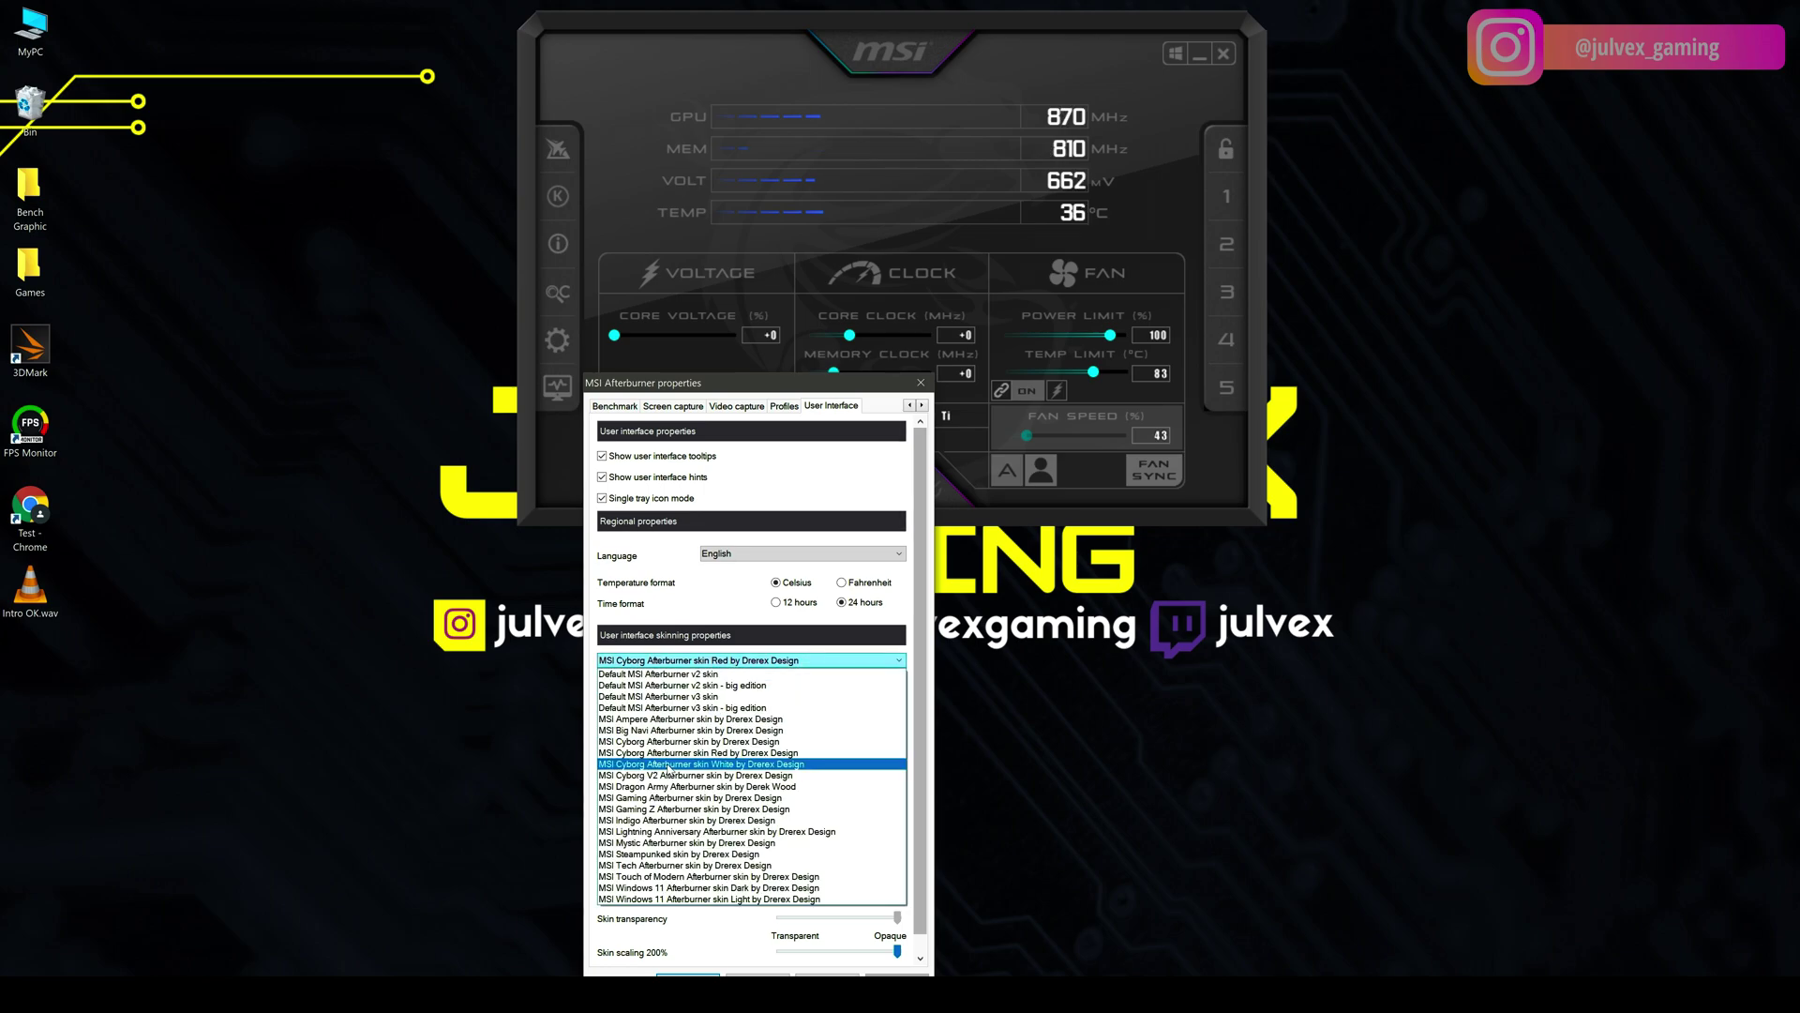
click(669, 764)
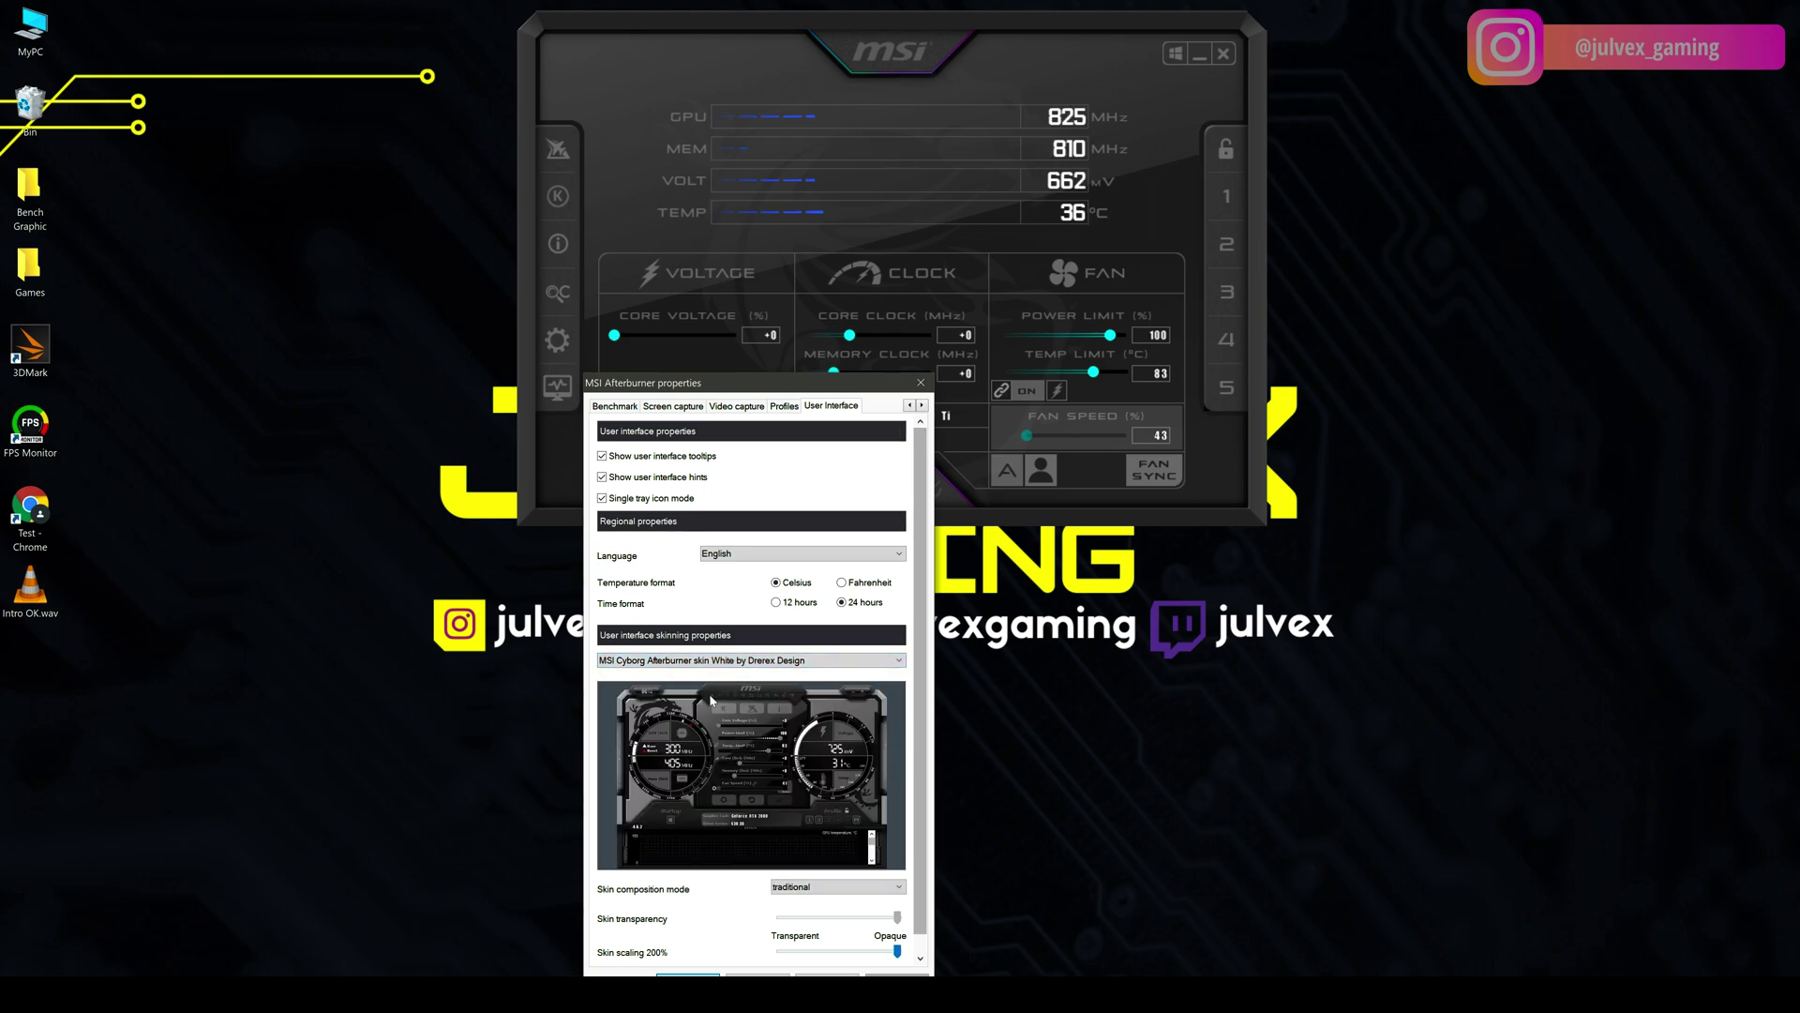
click(687, 975)
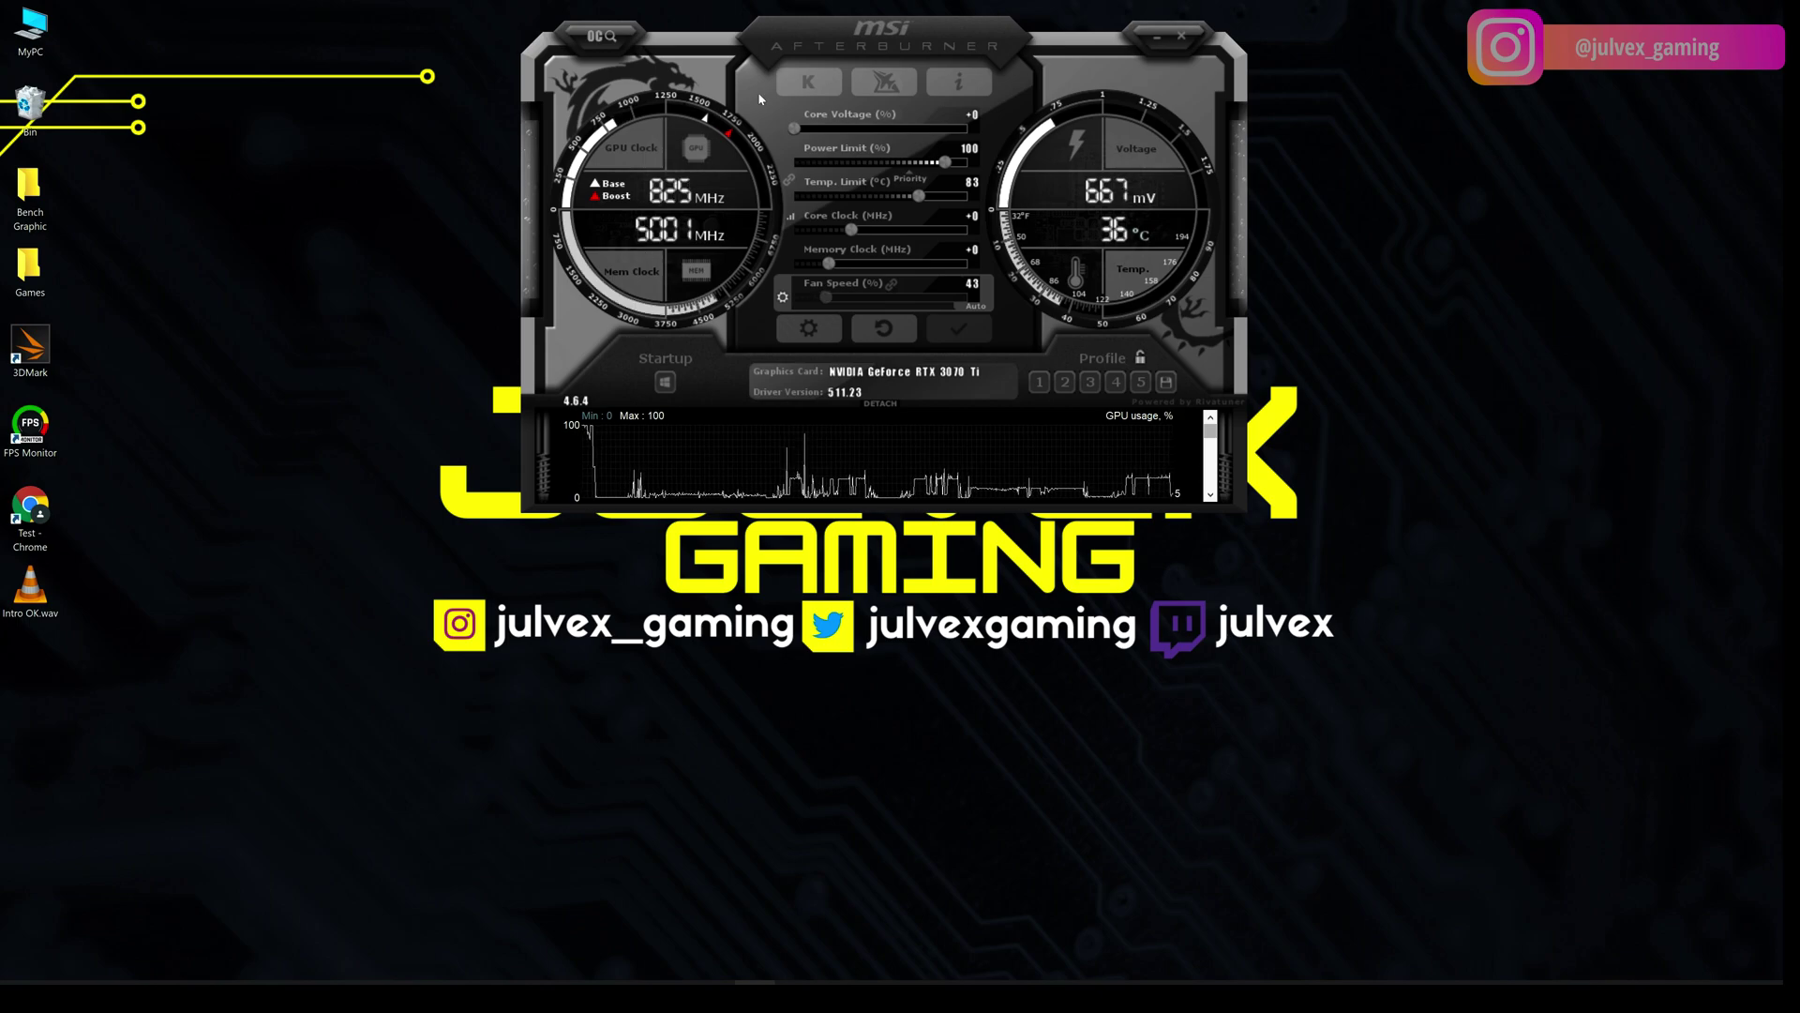
Open the system information and read through the processor, graphics card and on-screen display server details.
click(822, 90)
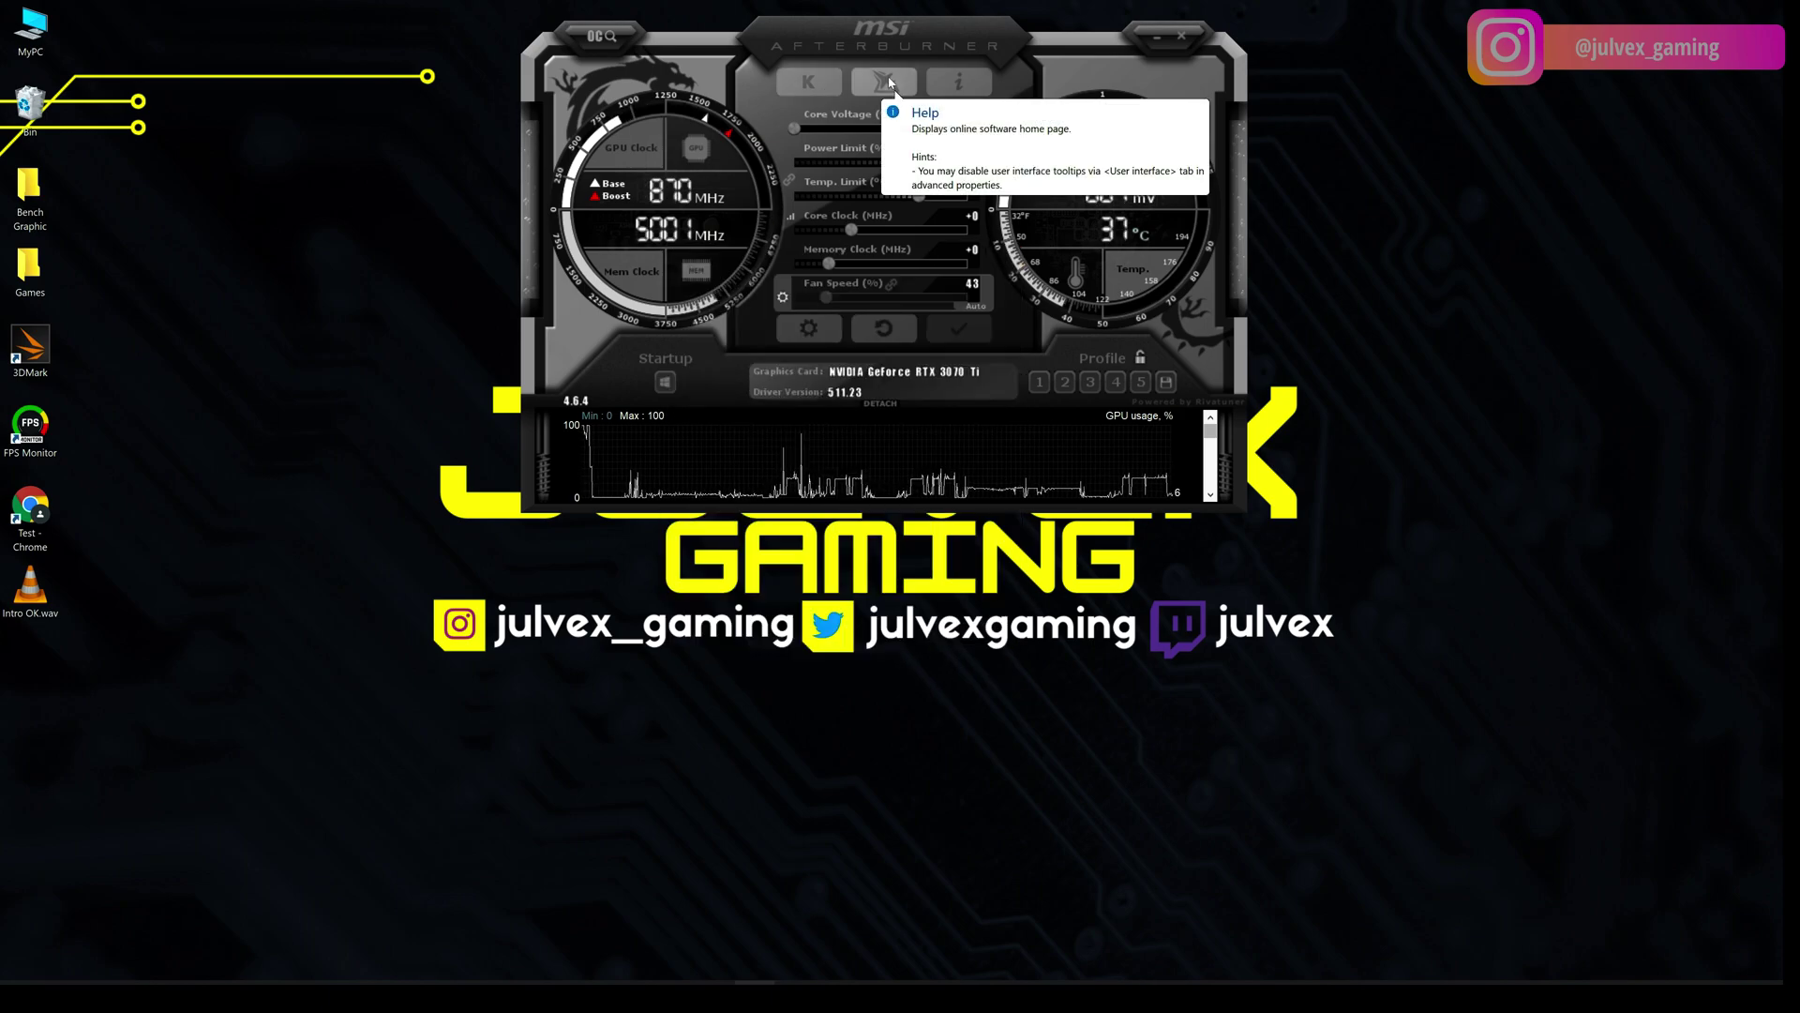
click(966, 86)
scroll(937, 169, down, 2)
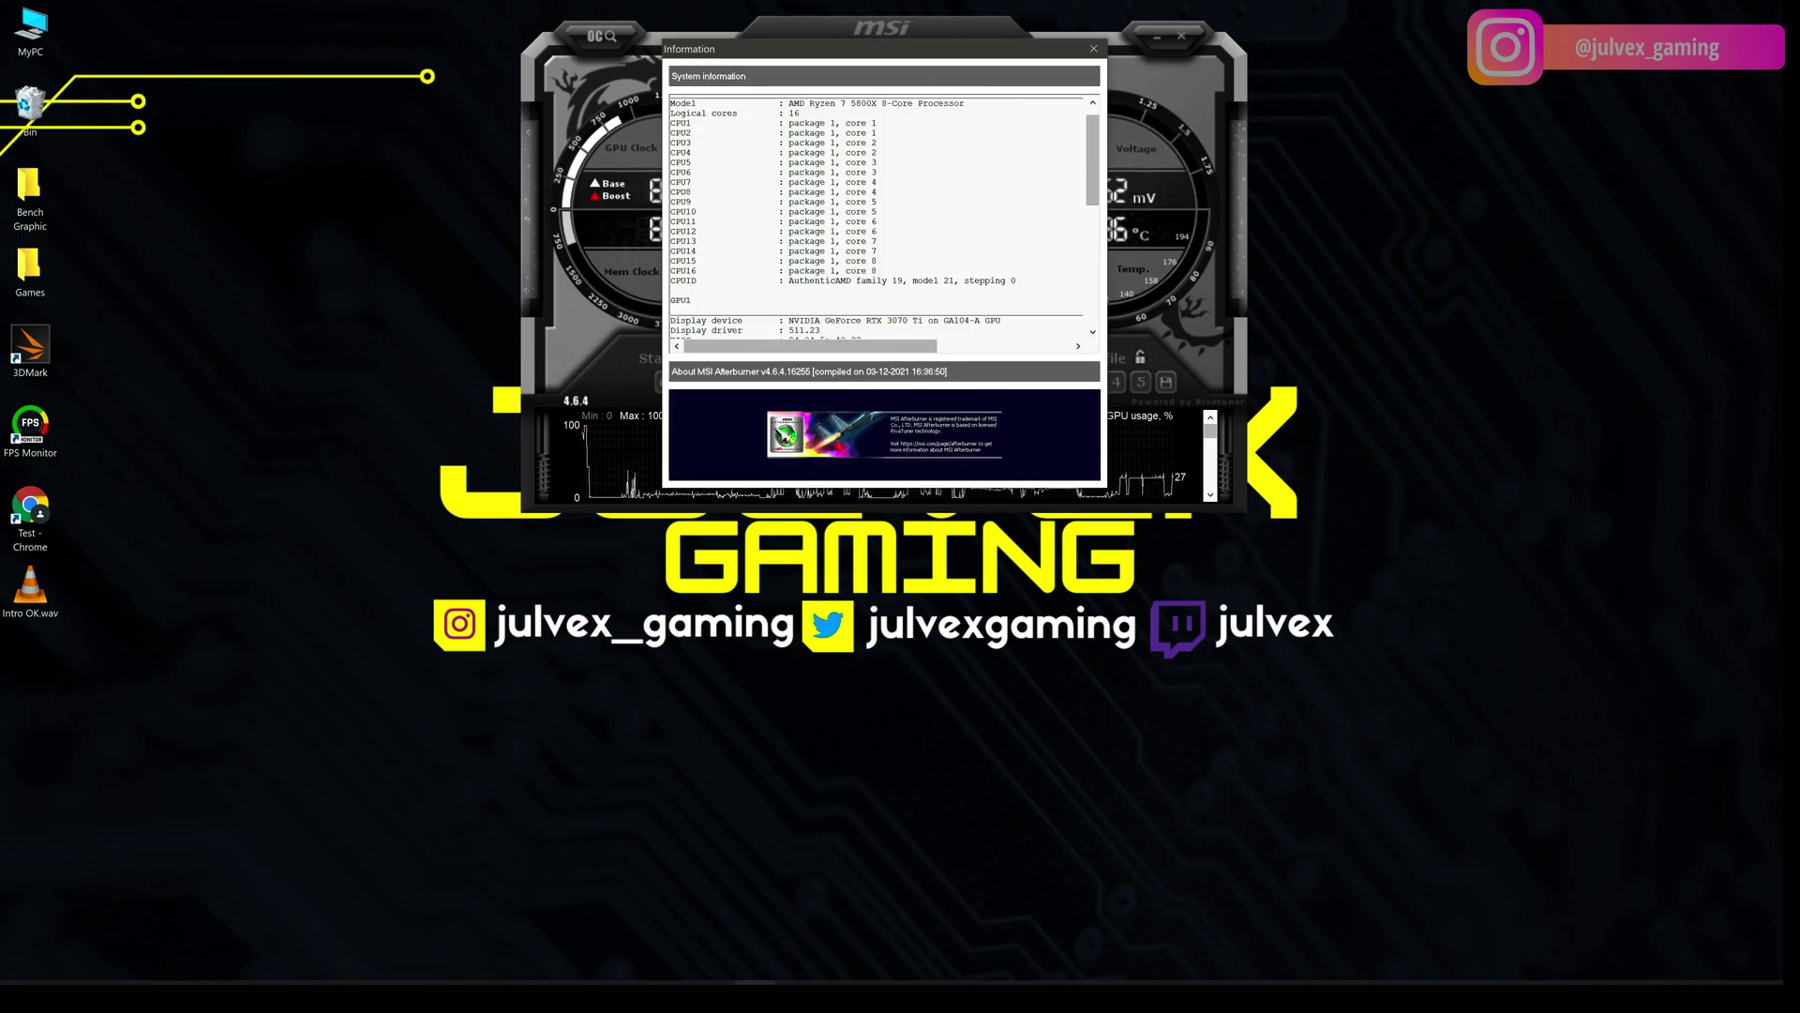
scroll(937, 168, down, 4)
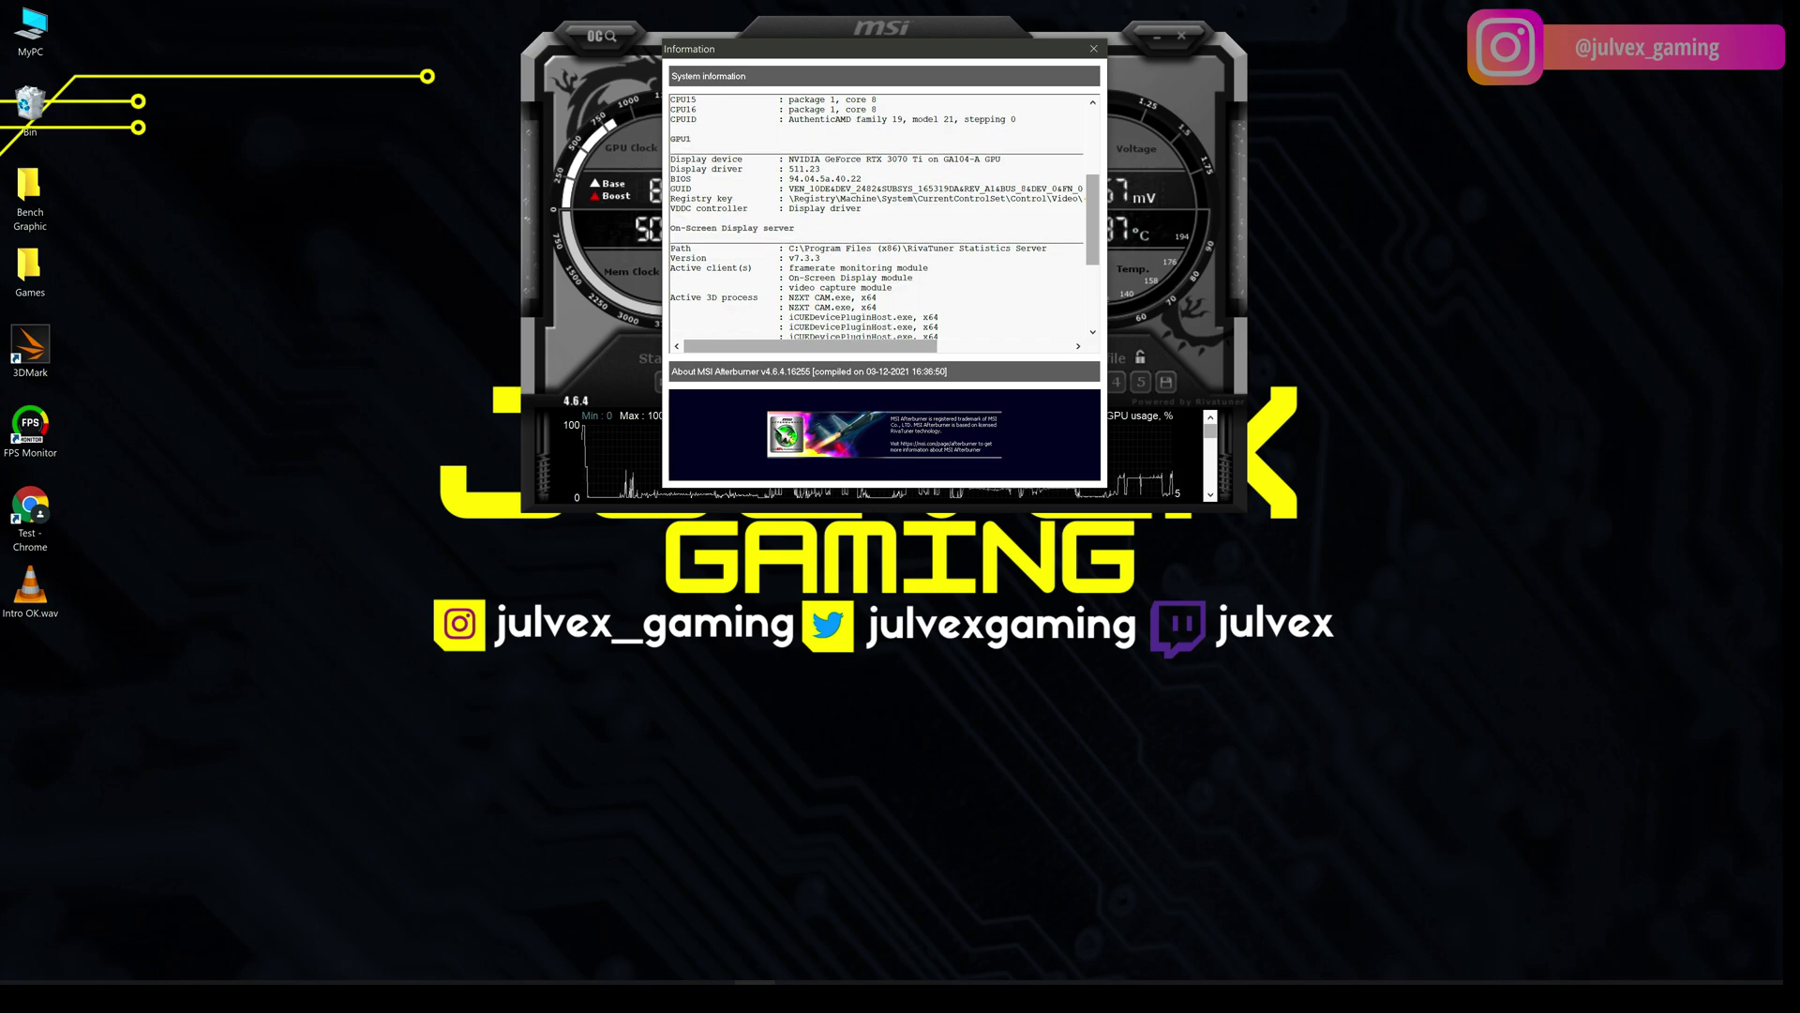
scroll(829, 277, down, 4)
scroll(829, 277, down, 2)
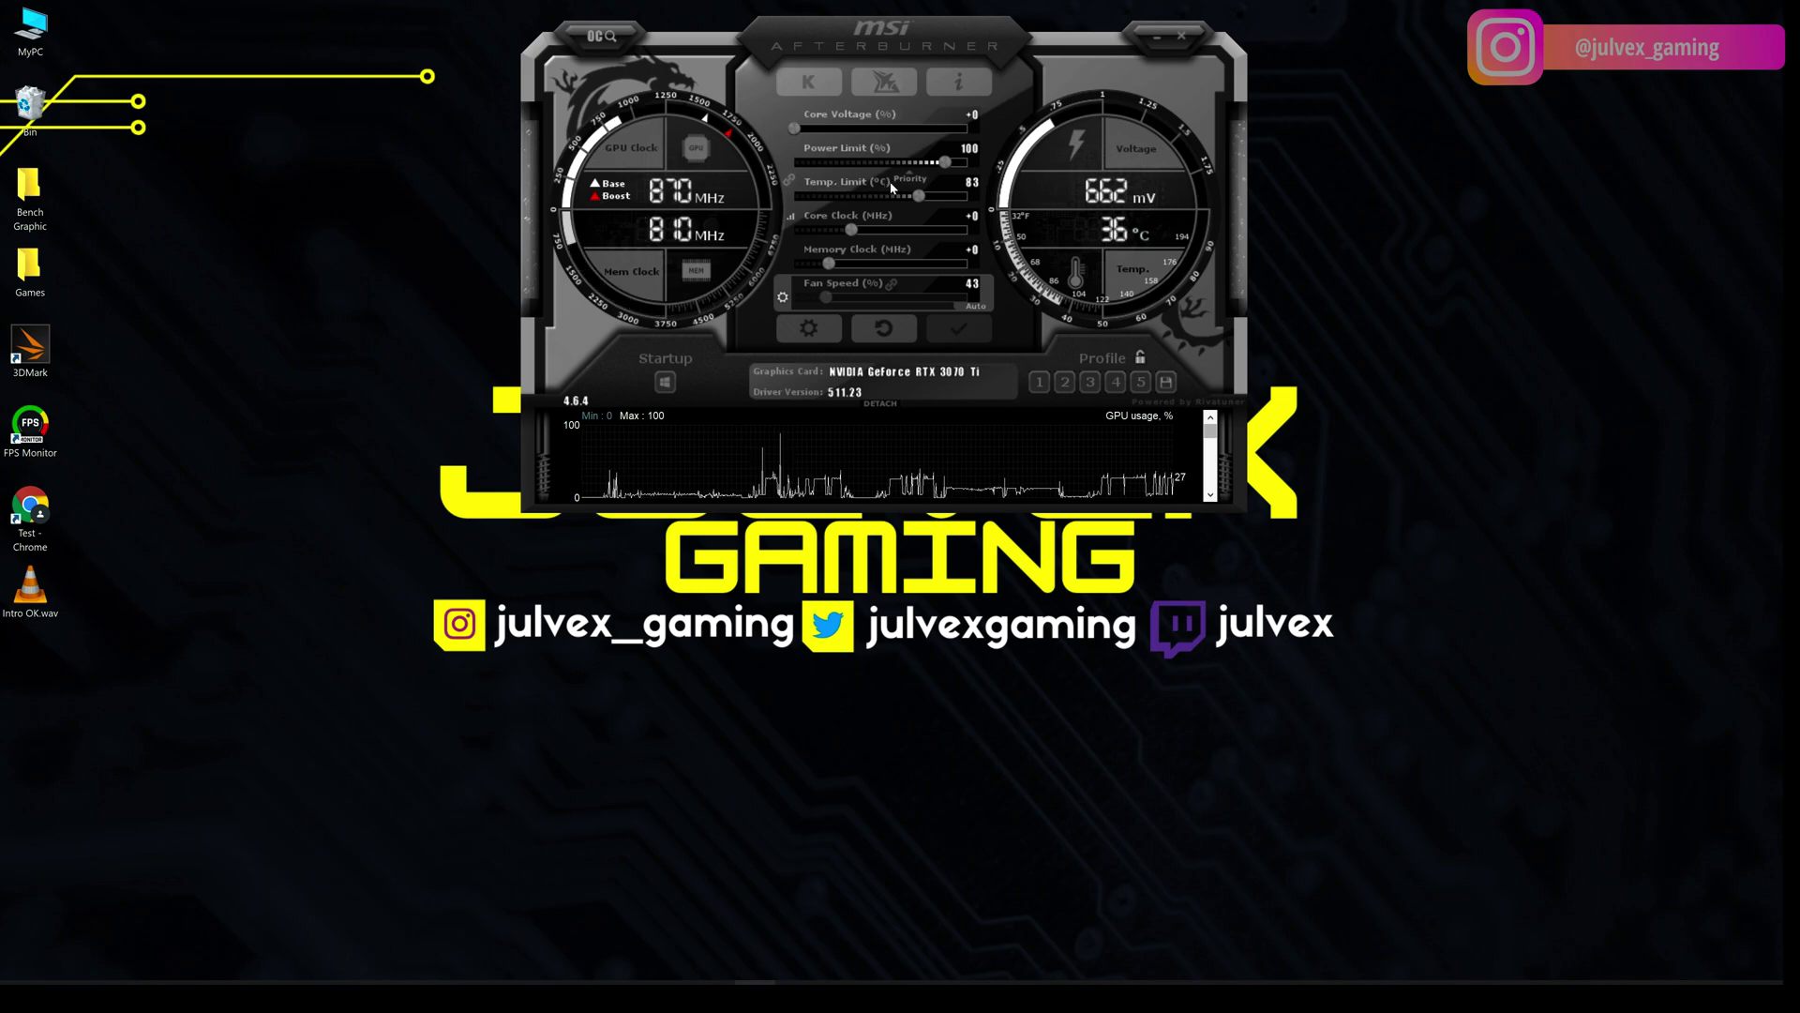
click(914, 178)
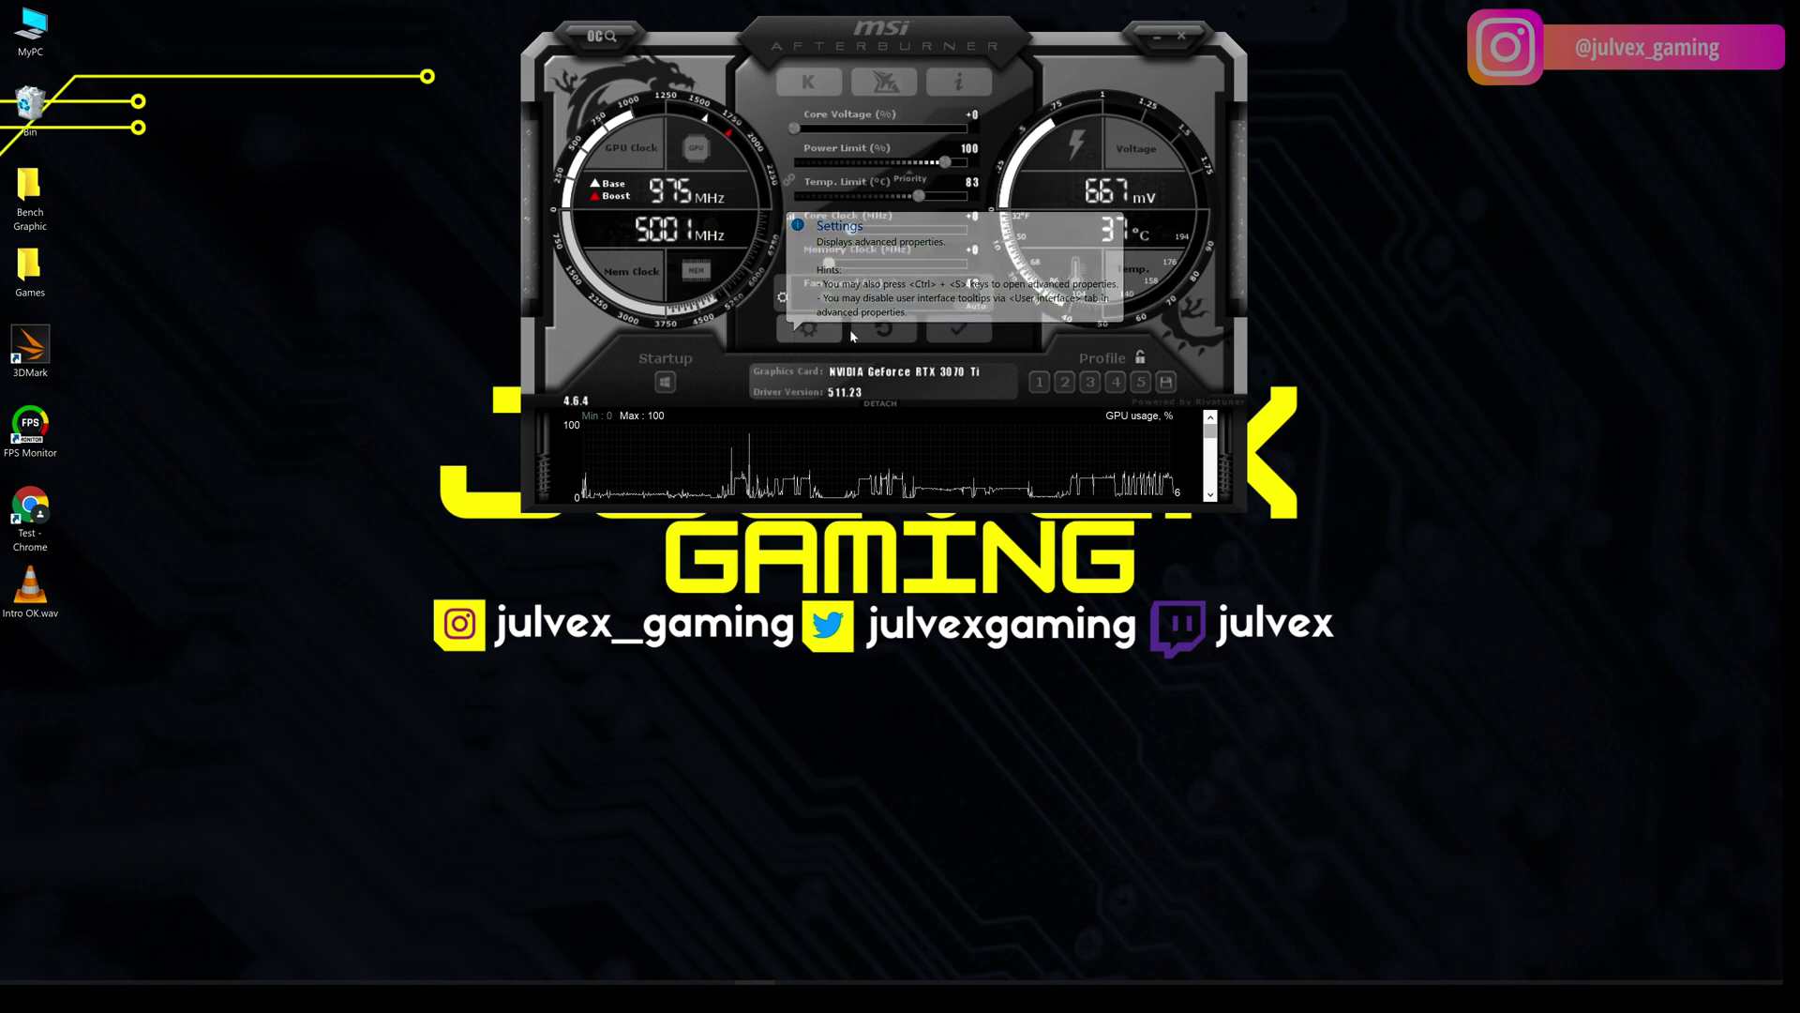
click(897, 332)
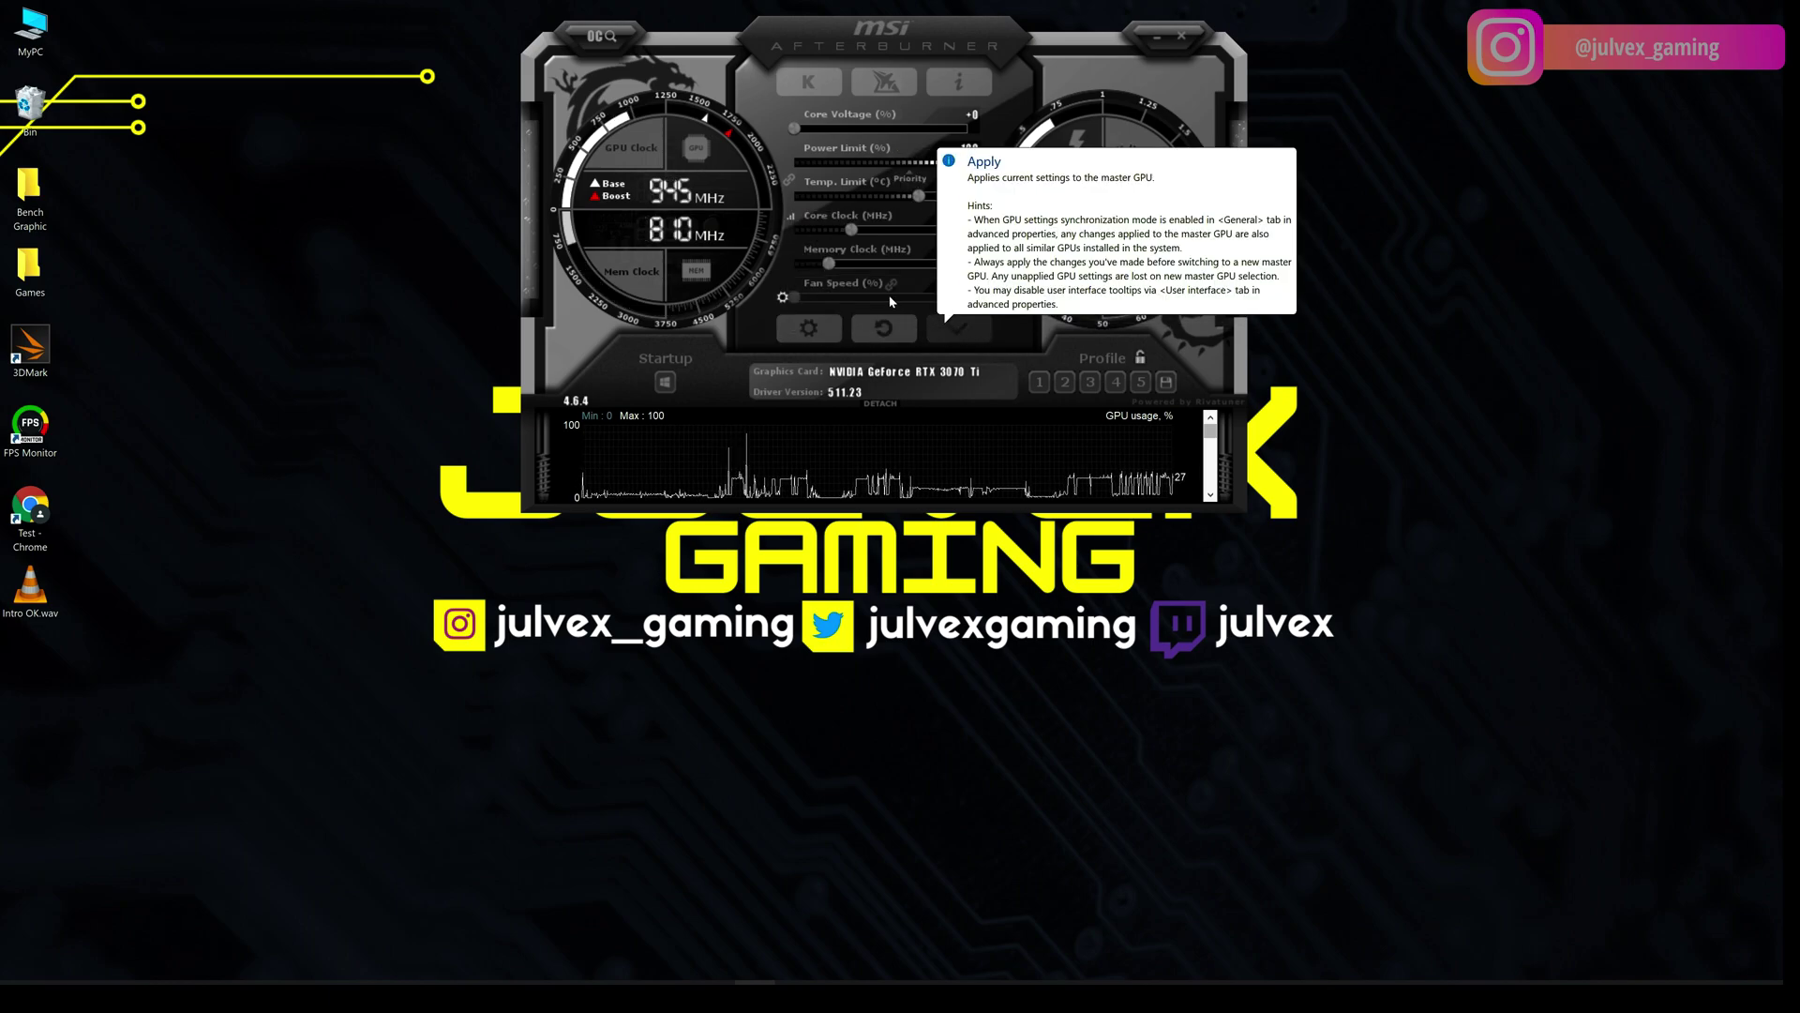
click(947, 330)
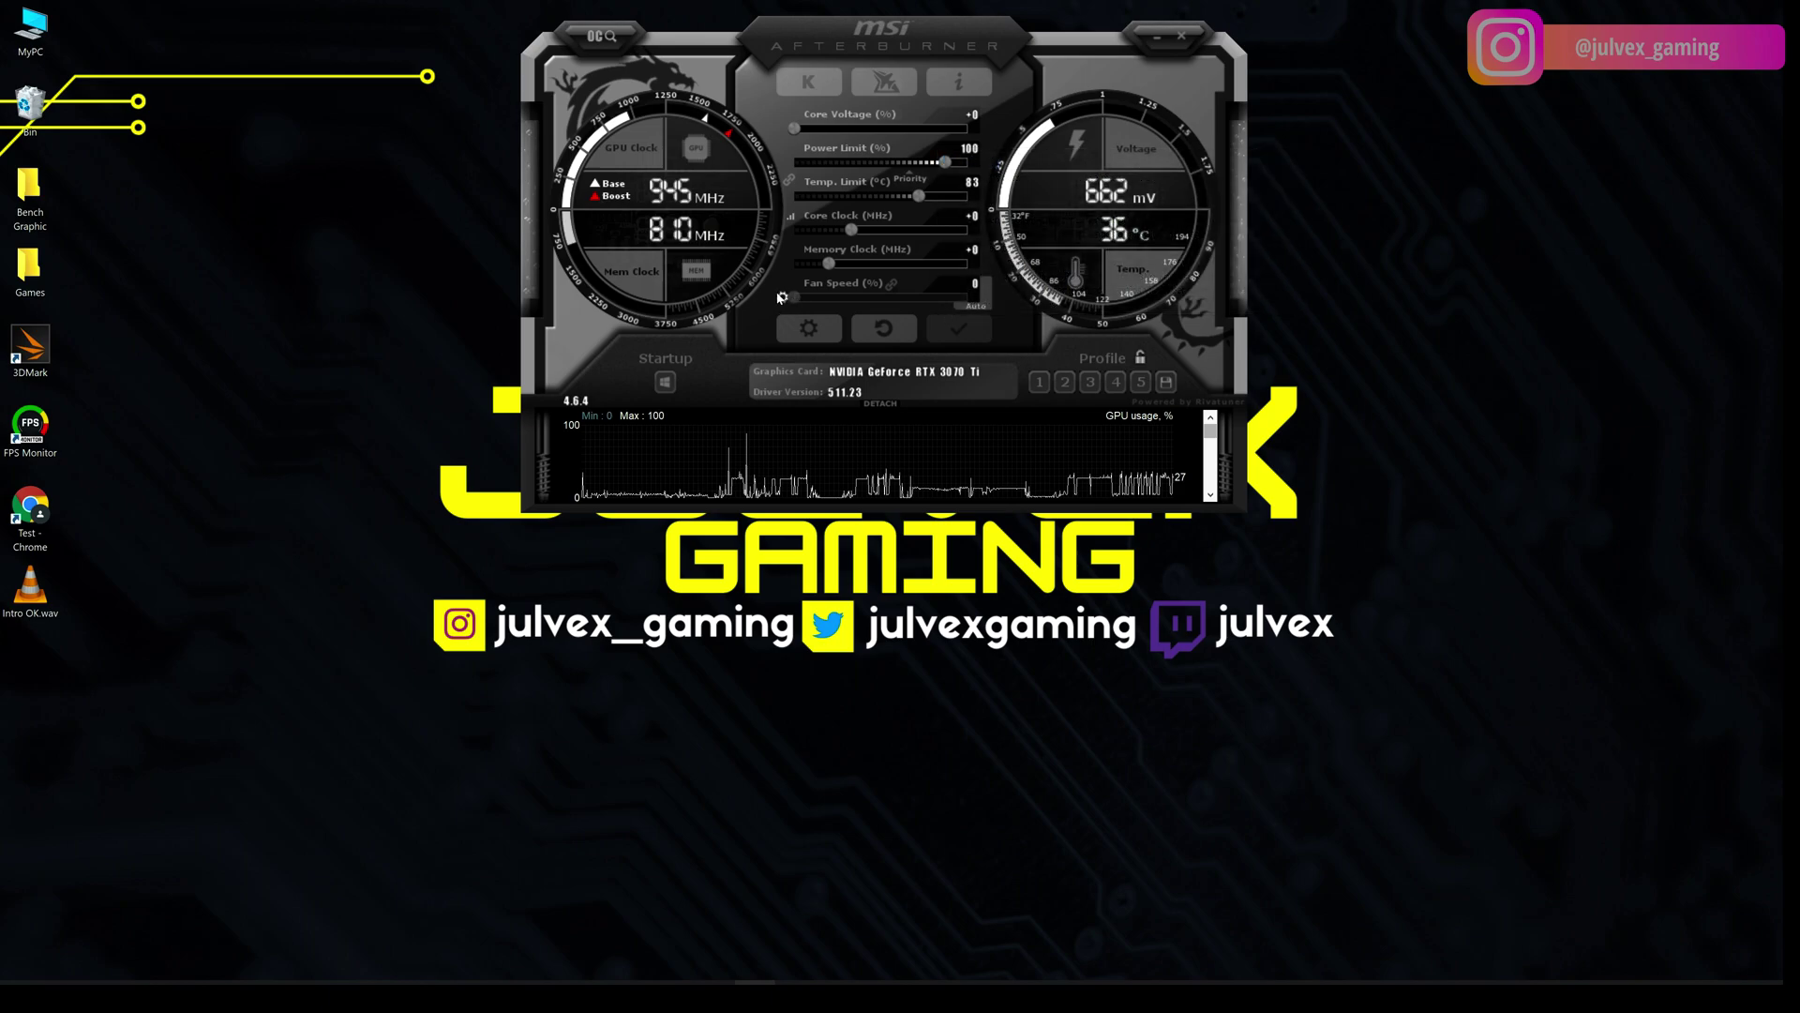
click(657, 388)
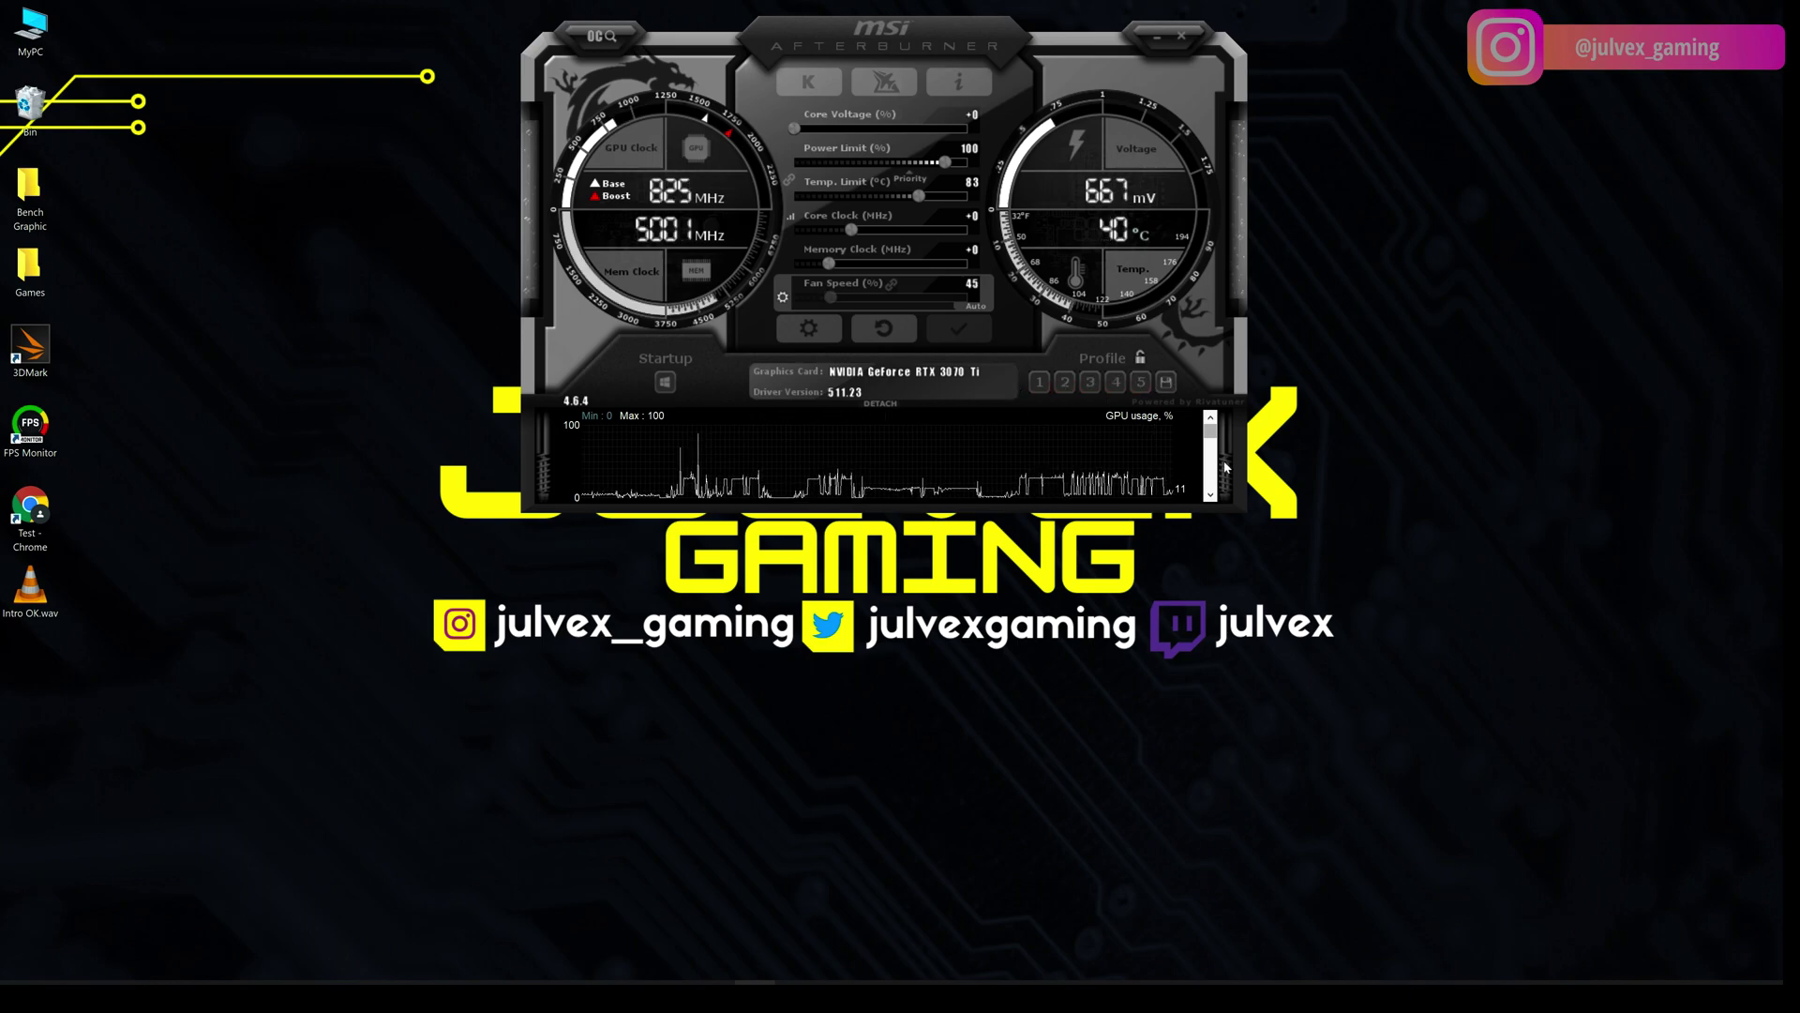
Detach the hardware monitor into its own window and look through its graphs.
mouse_move(1210, 432)
mouse_down()
mouse_move(1215, 469)
mouse_move(1214, 451)
mouse_up()
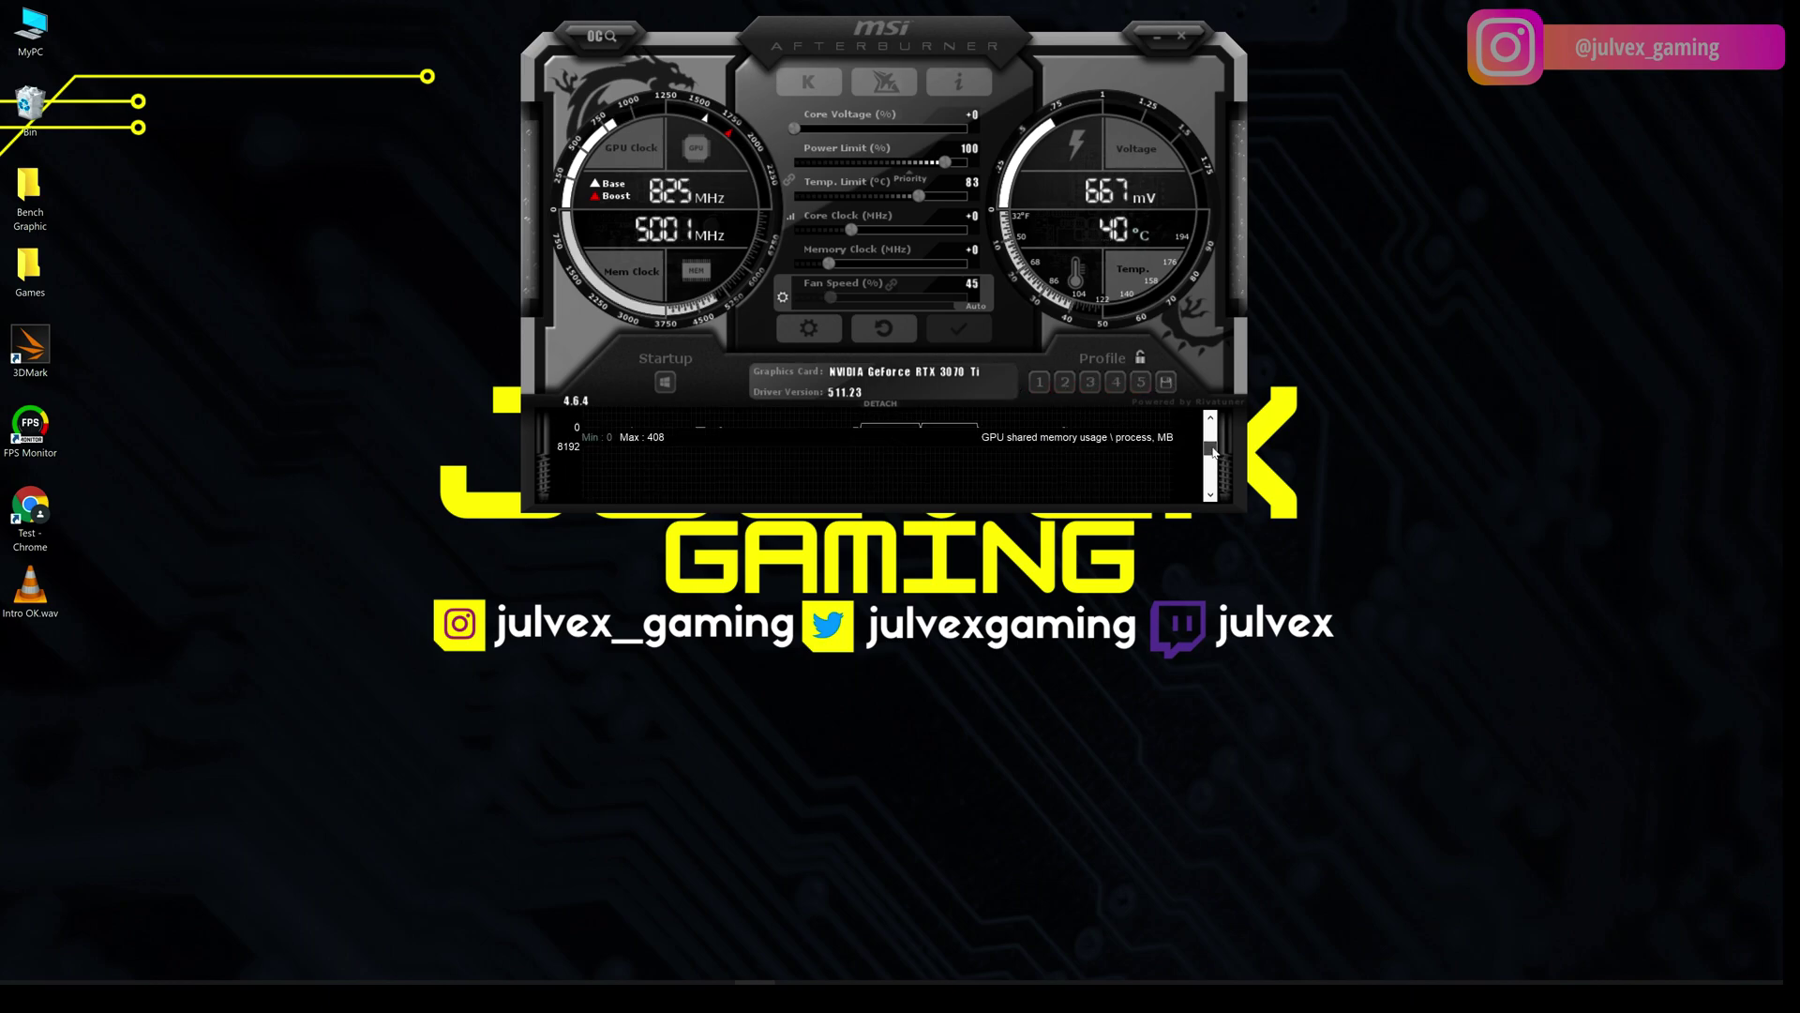
click(892, 407)
drag(890, 383, 845, 82)
scroll(923, 160, down, 1)
scroll(923, 164, down, 5)
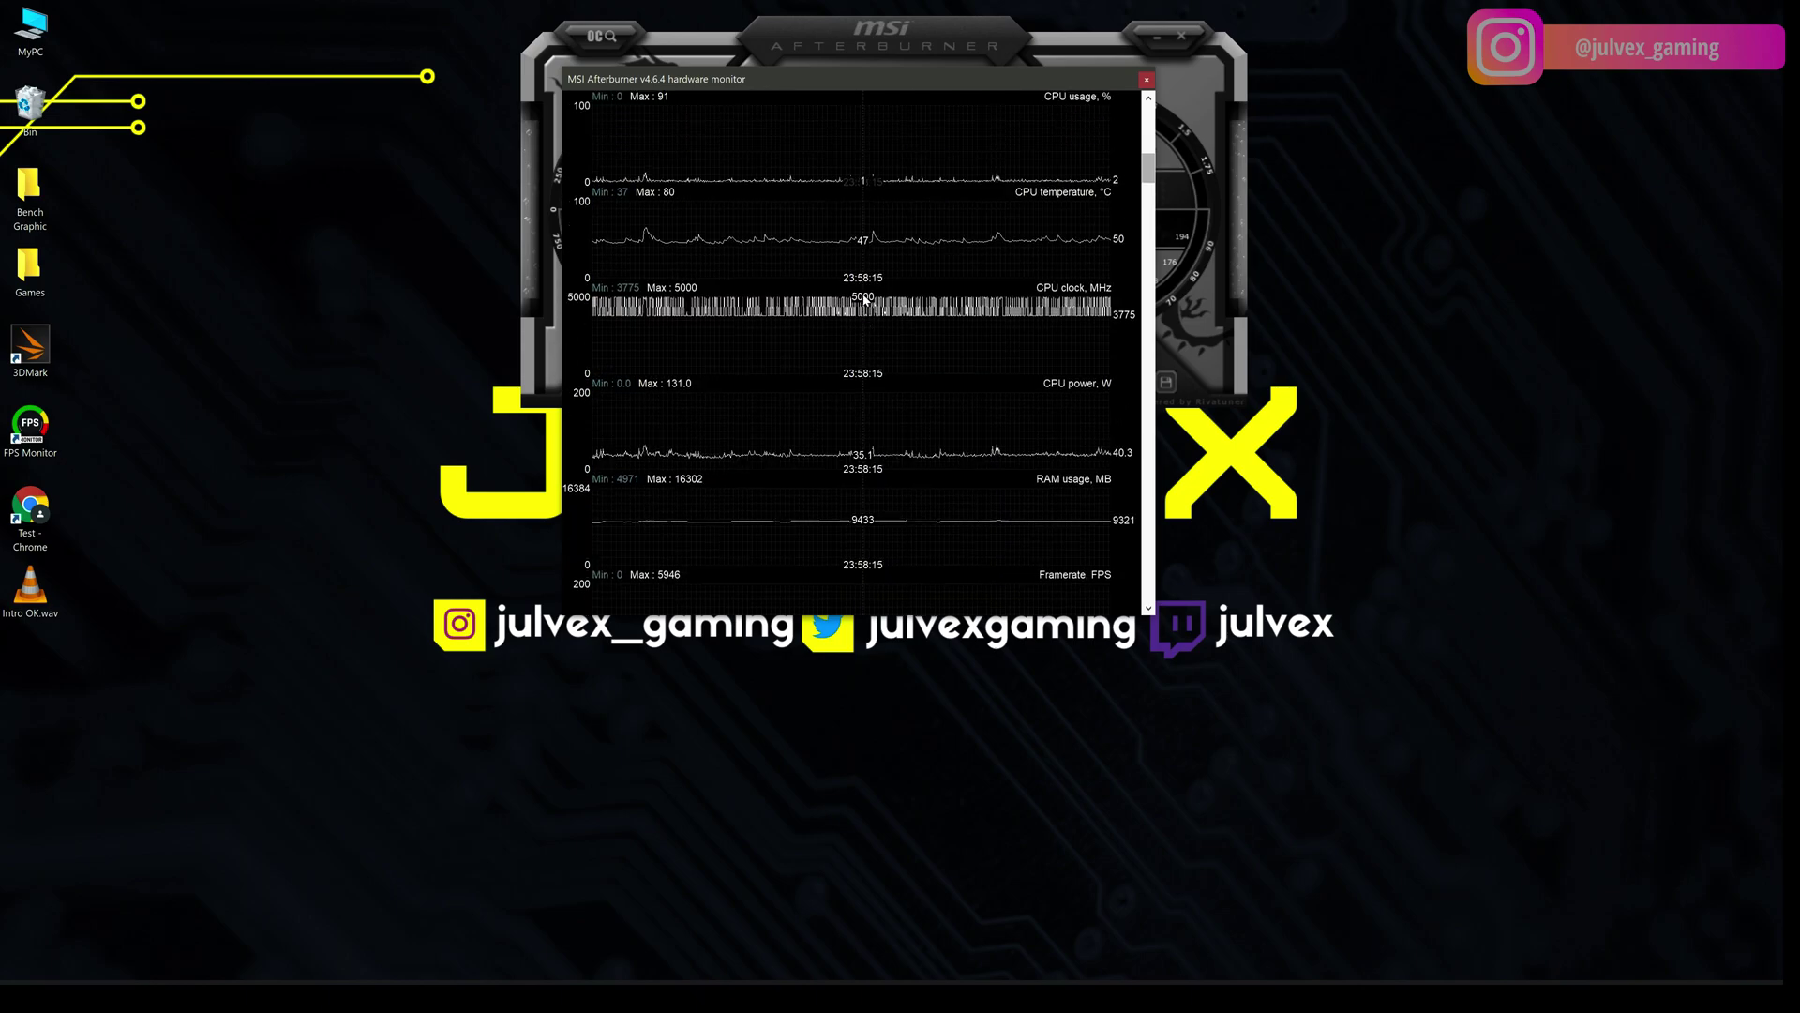
scroll(864, 300, down, 6)
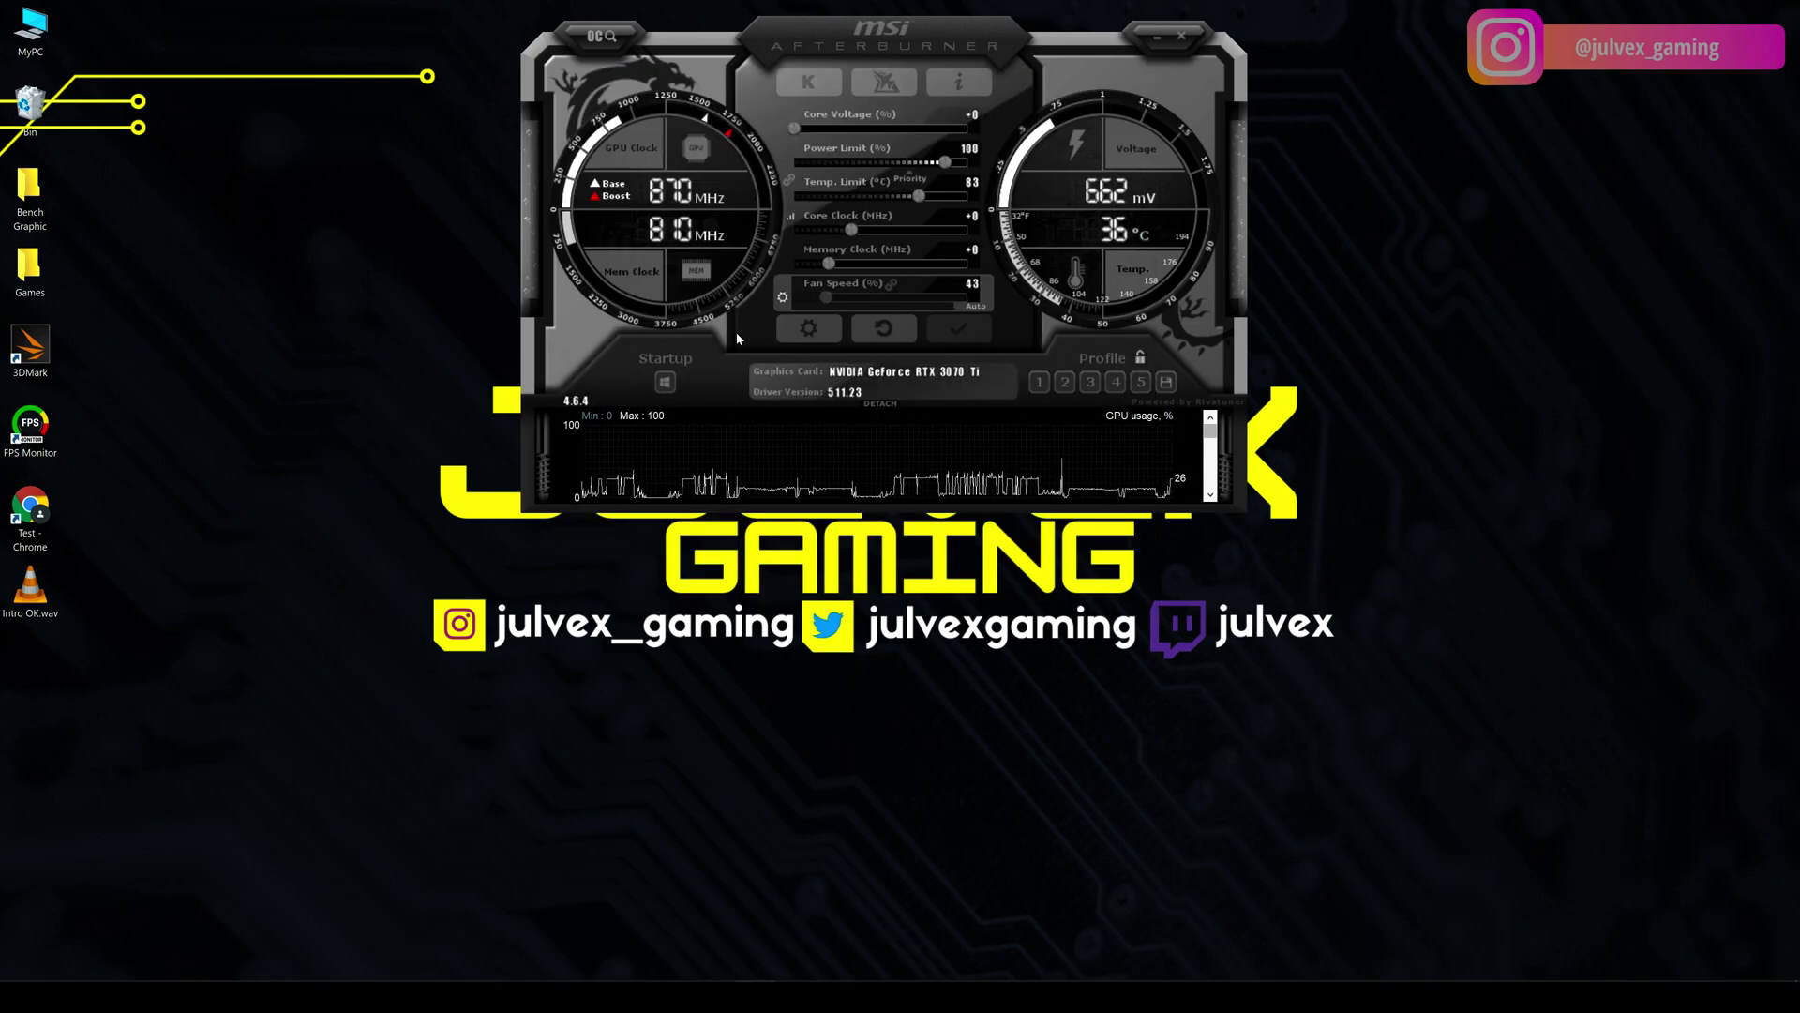
Open the general properties and make sure Unlock voltage control is enabled in extended MSI mode.
click(808, 328)
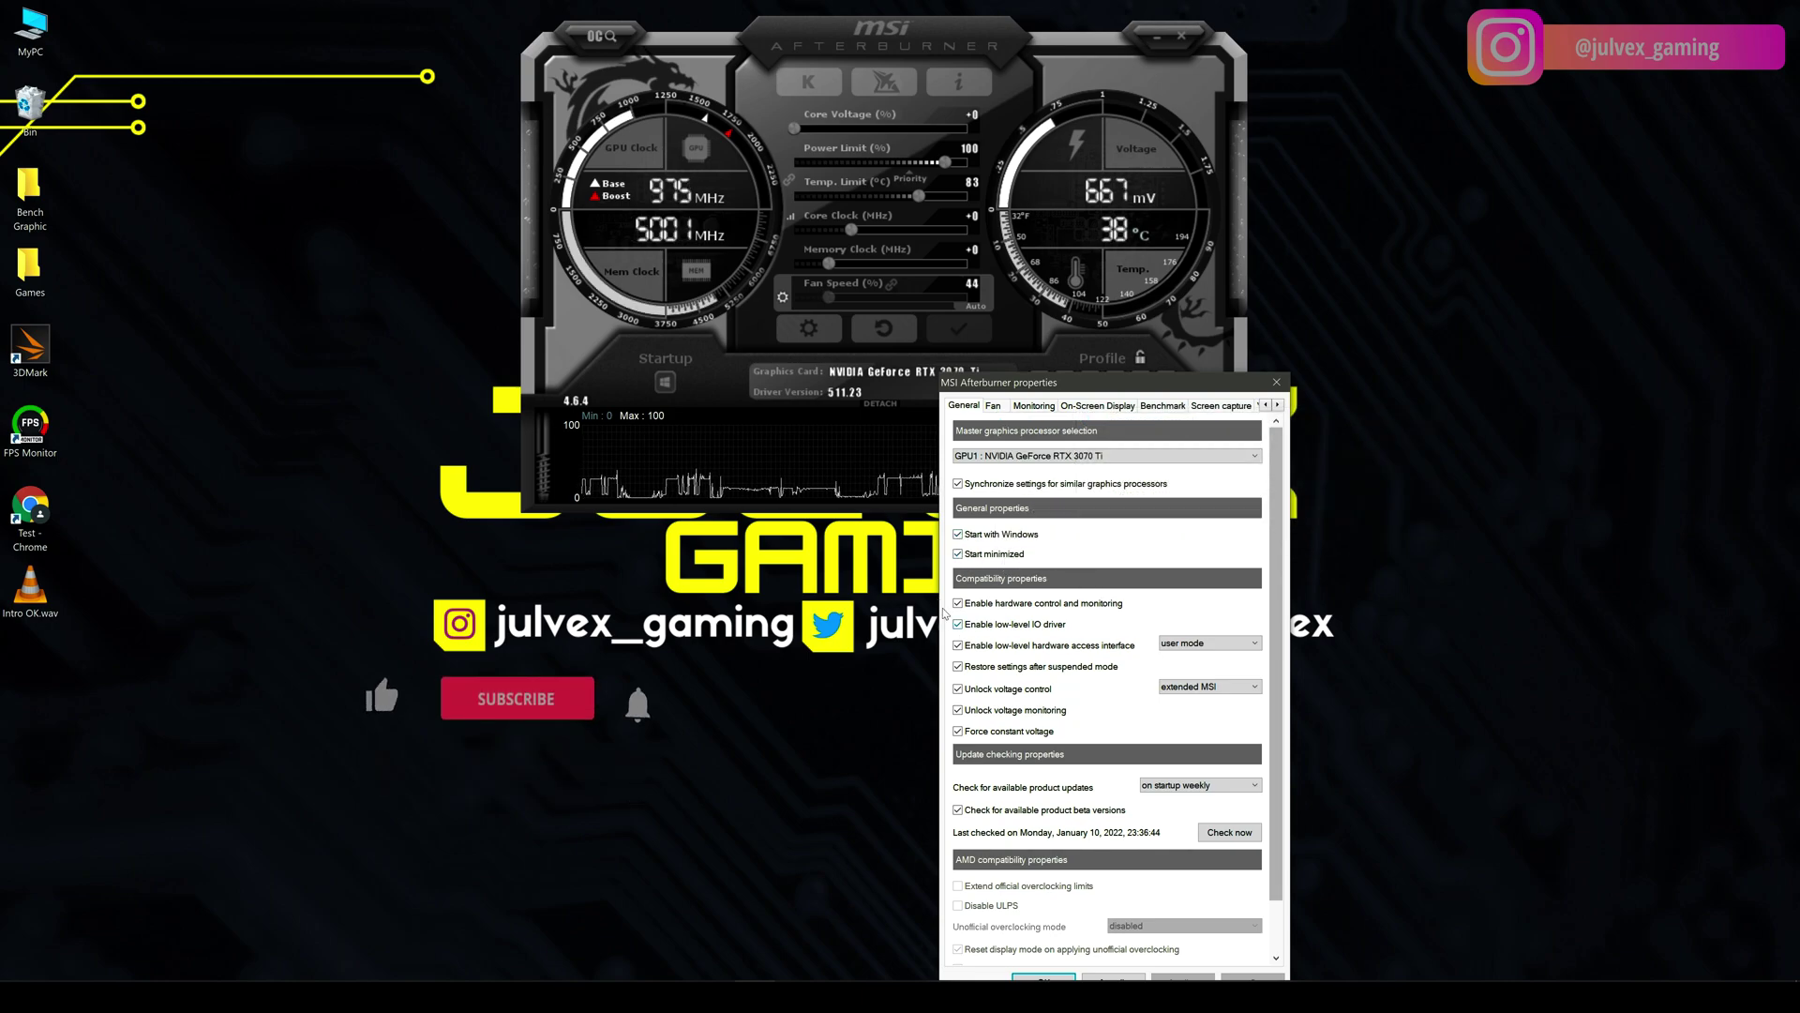
click(958, 690)
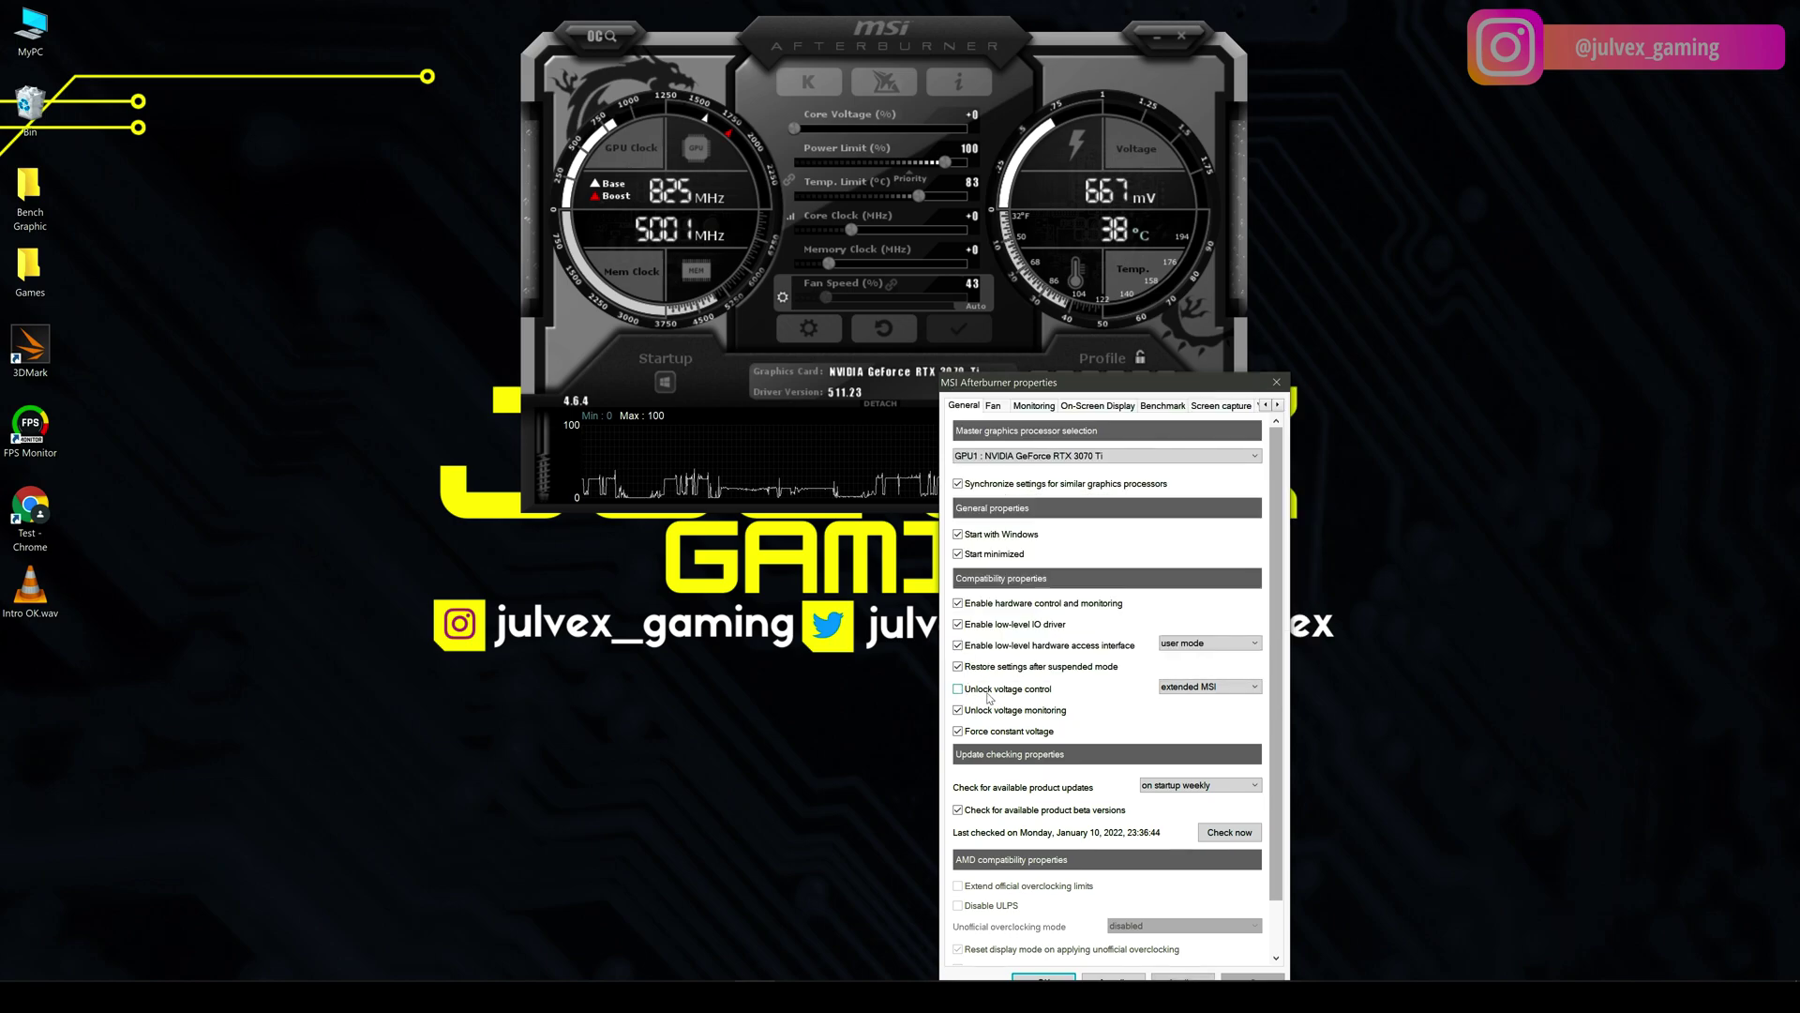
click(959, 691)
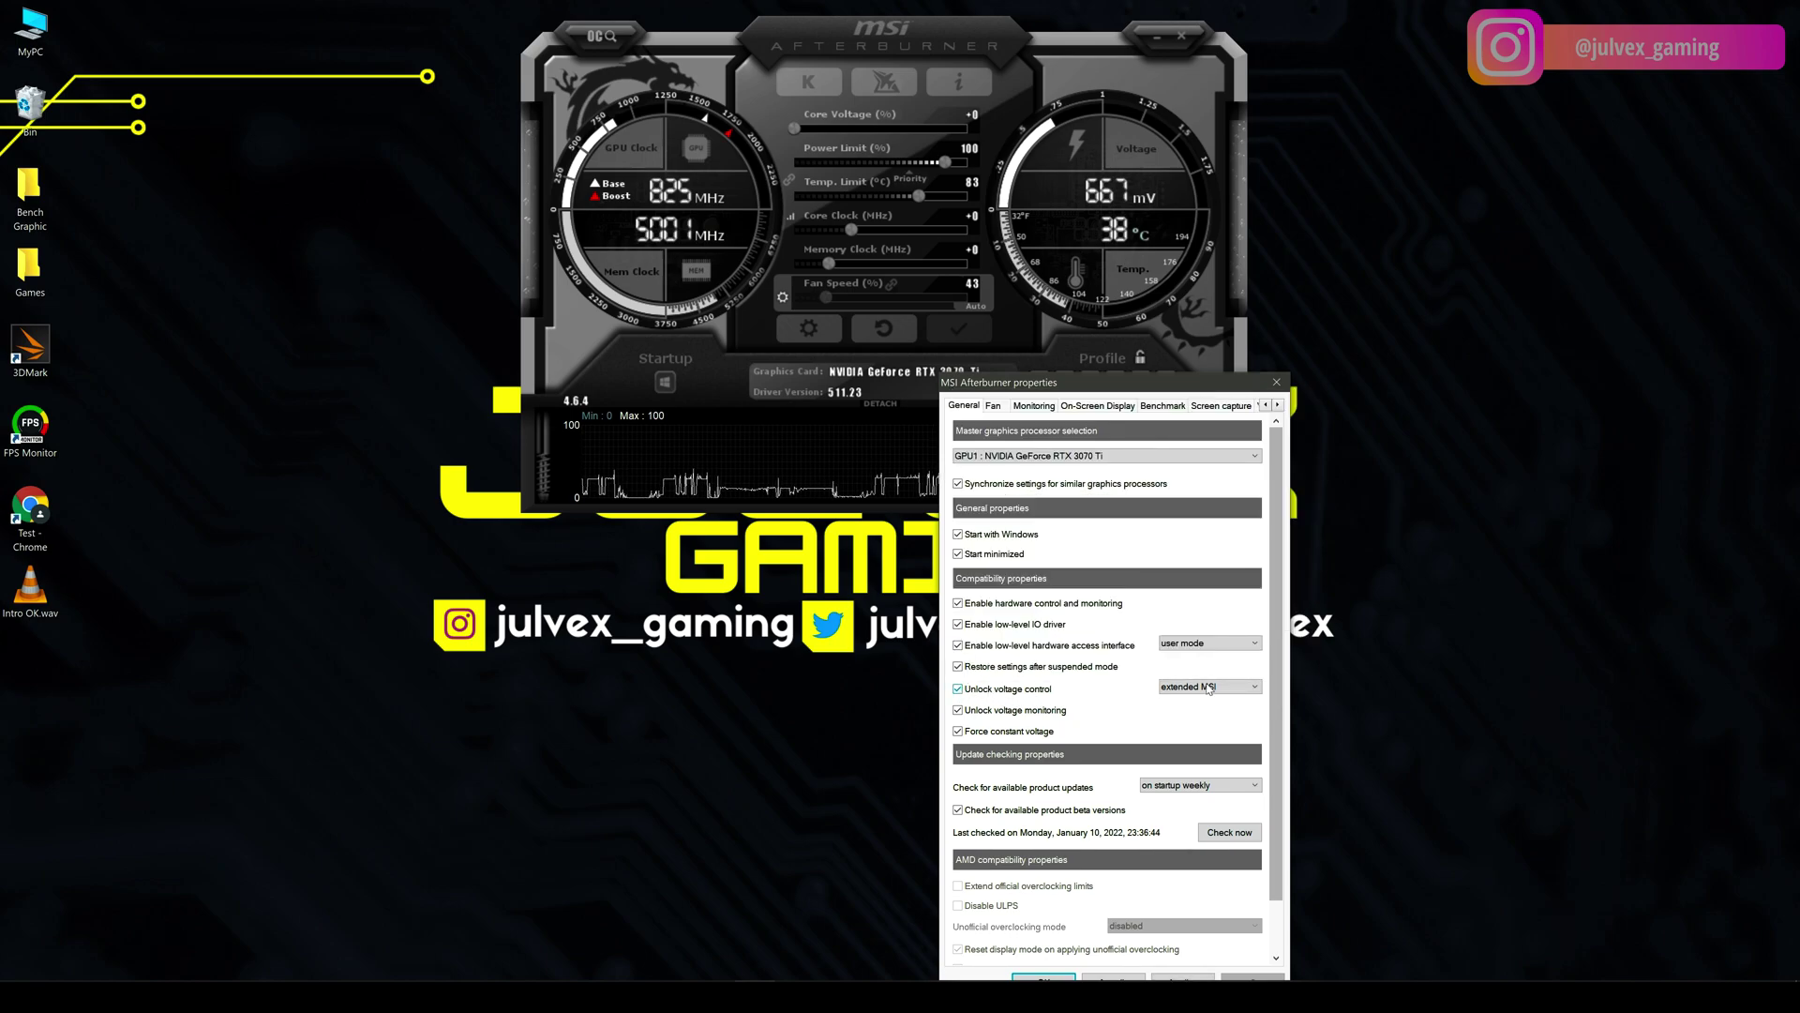
click(1209, 688)
click(1203, 723)
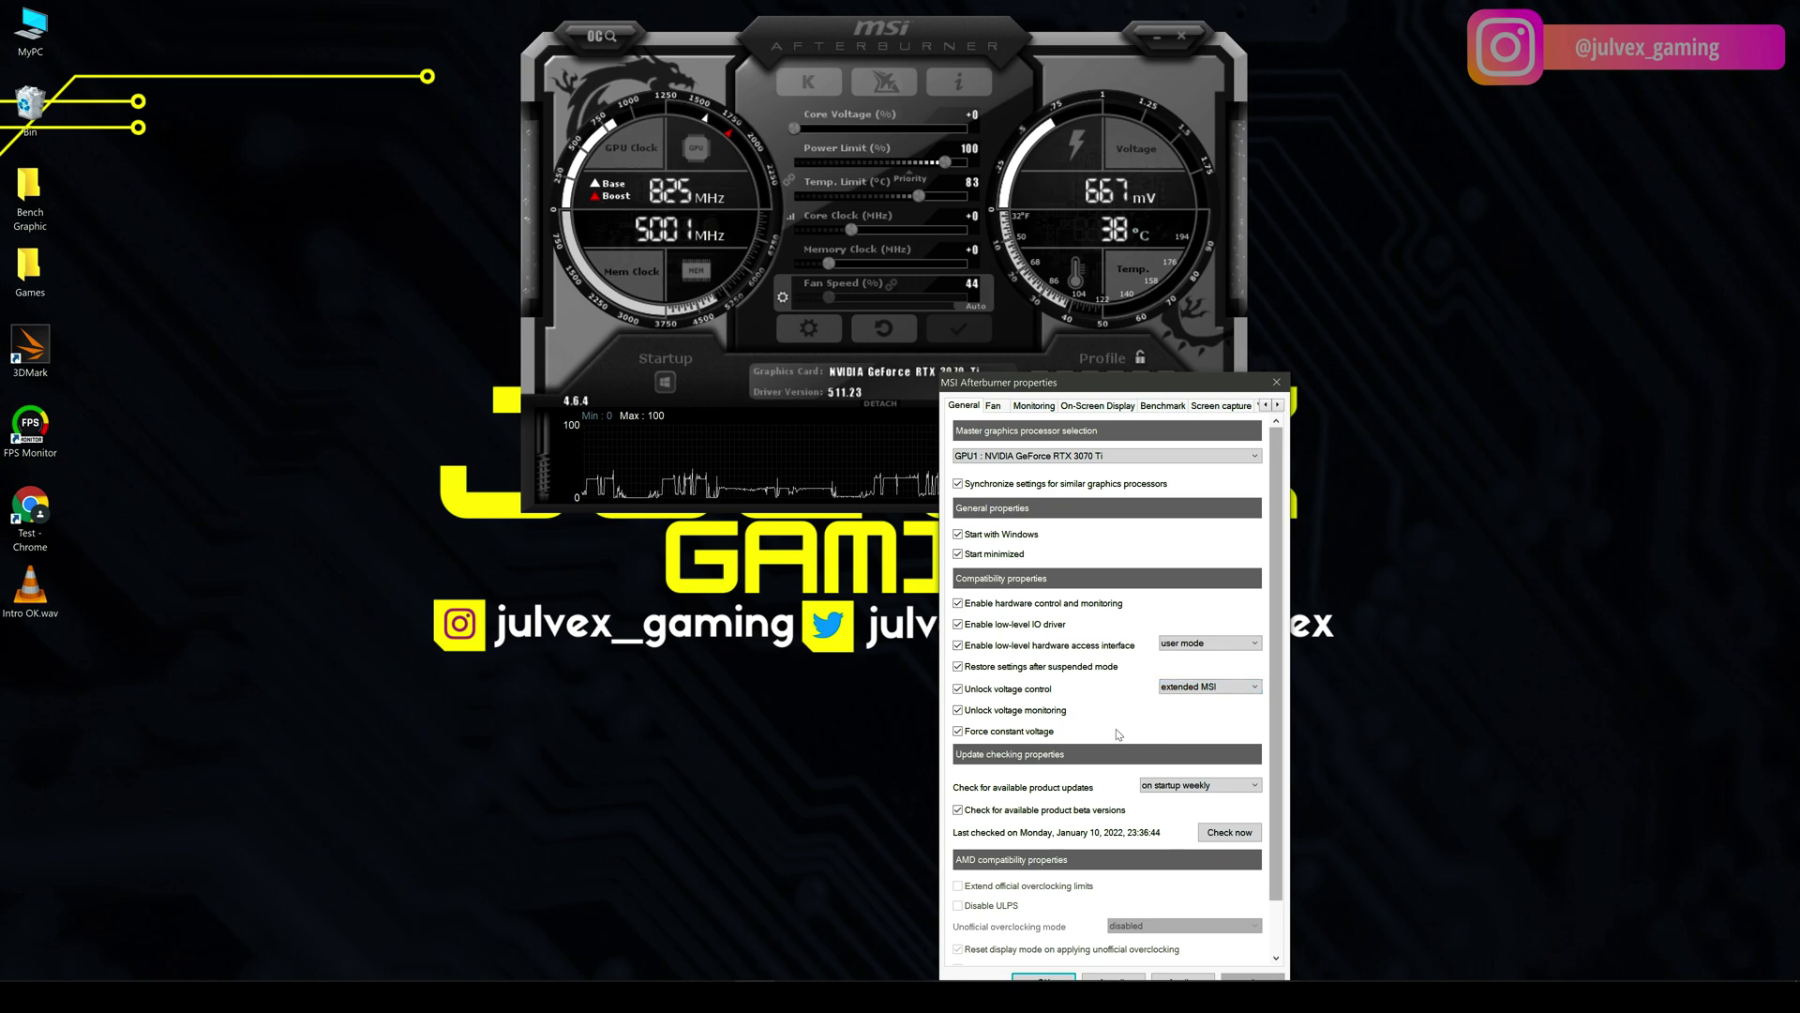
mouse_move(1041, 736)
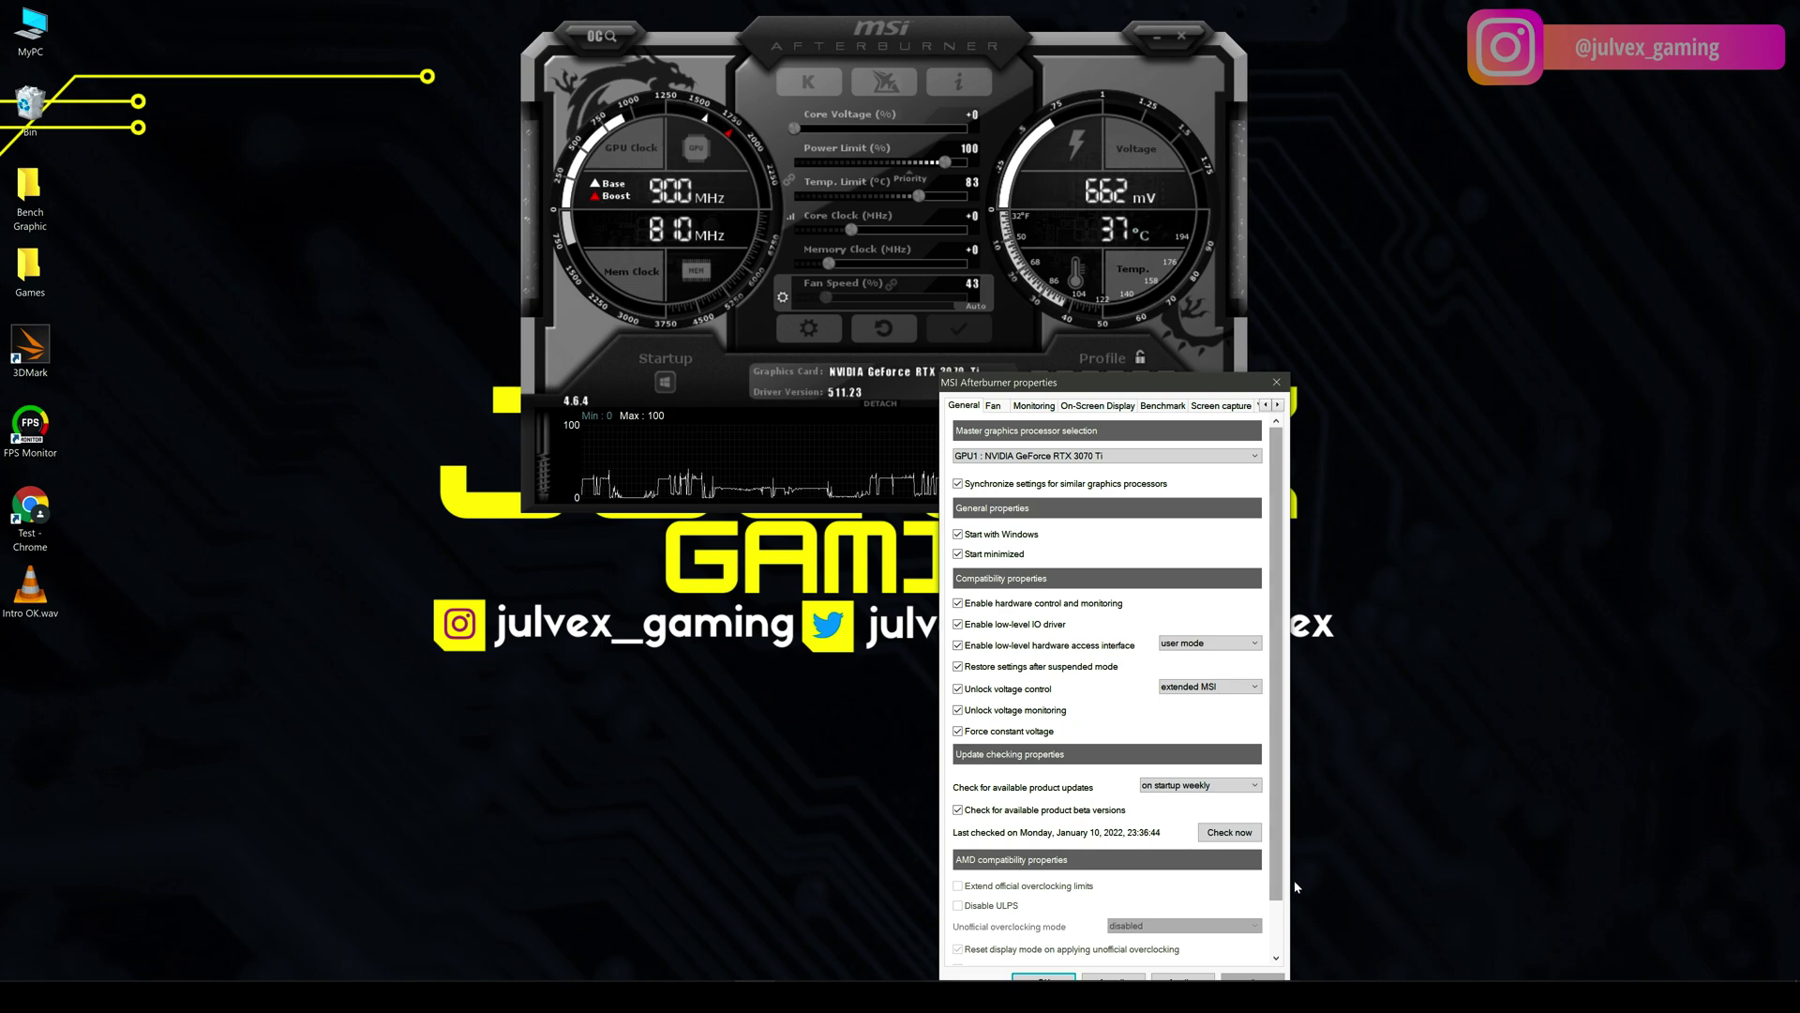
Review the automatic fan control properties and fan speed curve, and open the hardware monitoring properties.
click(993, 406)
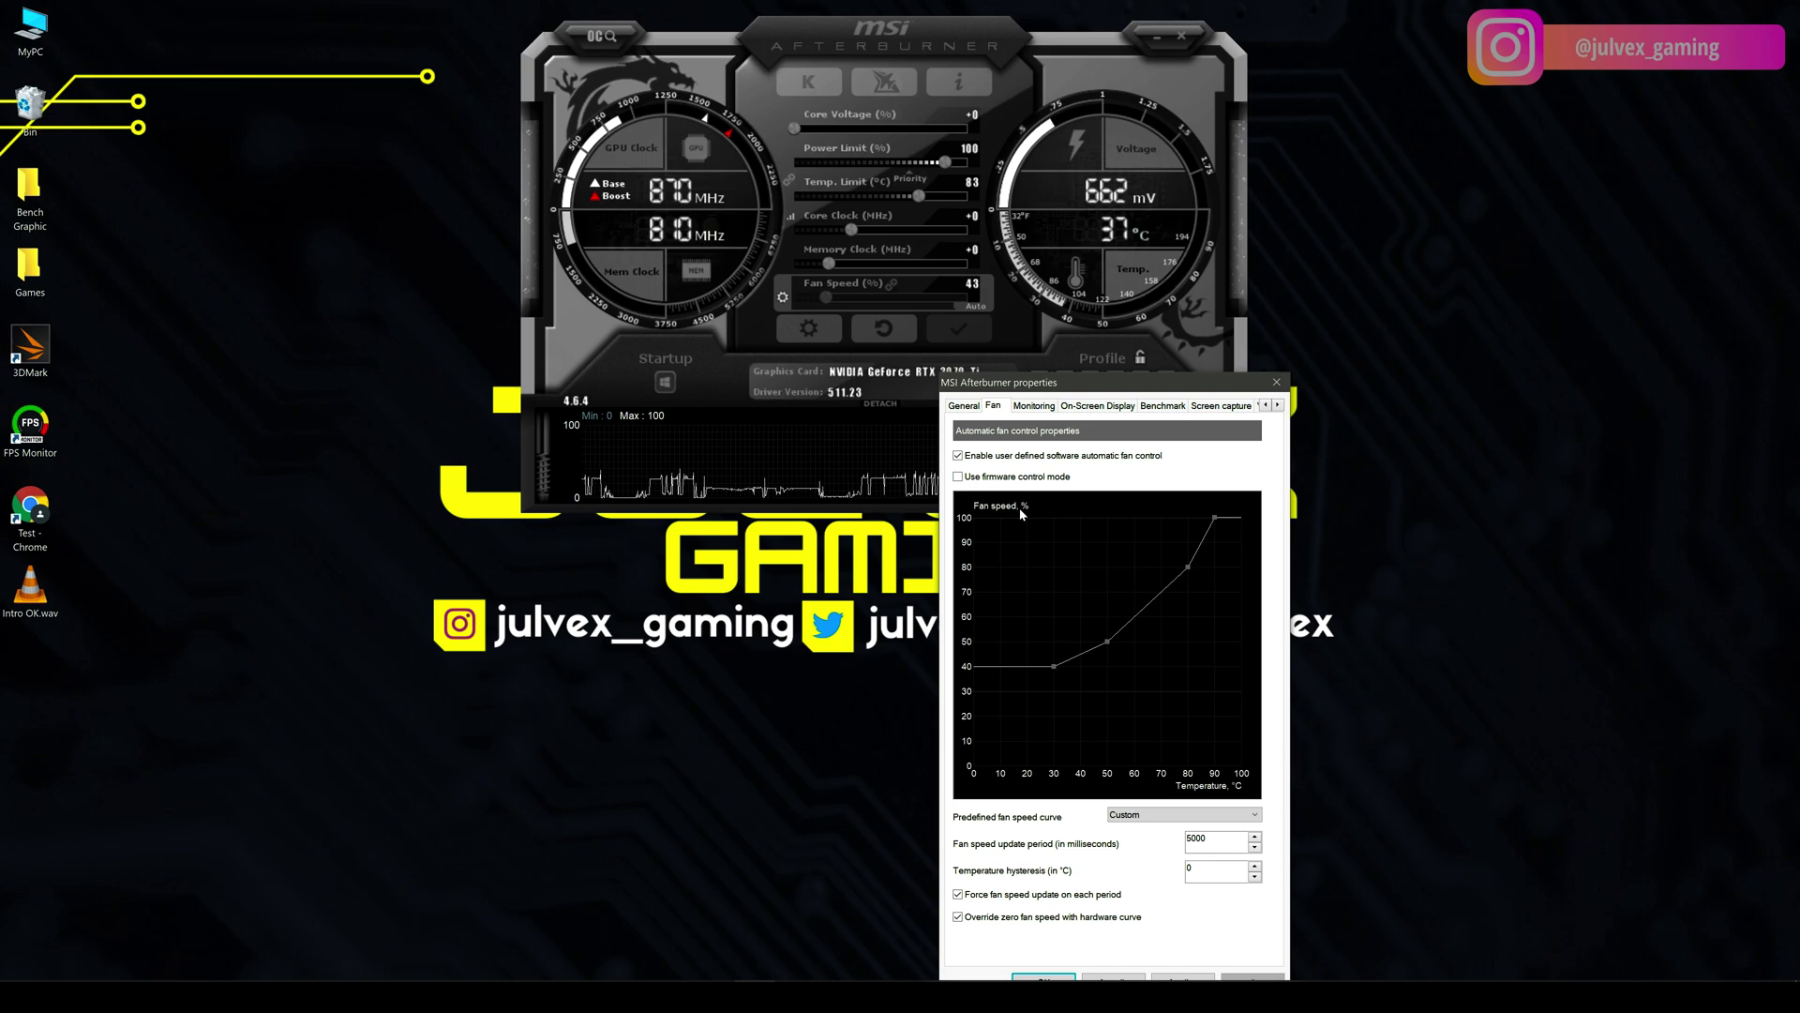
mouse_move(1027, 573)
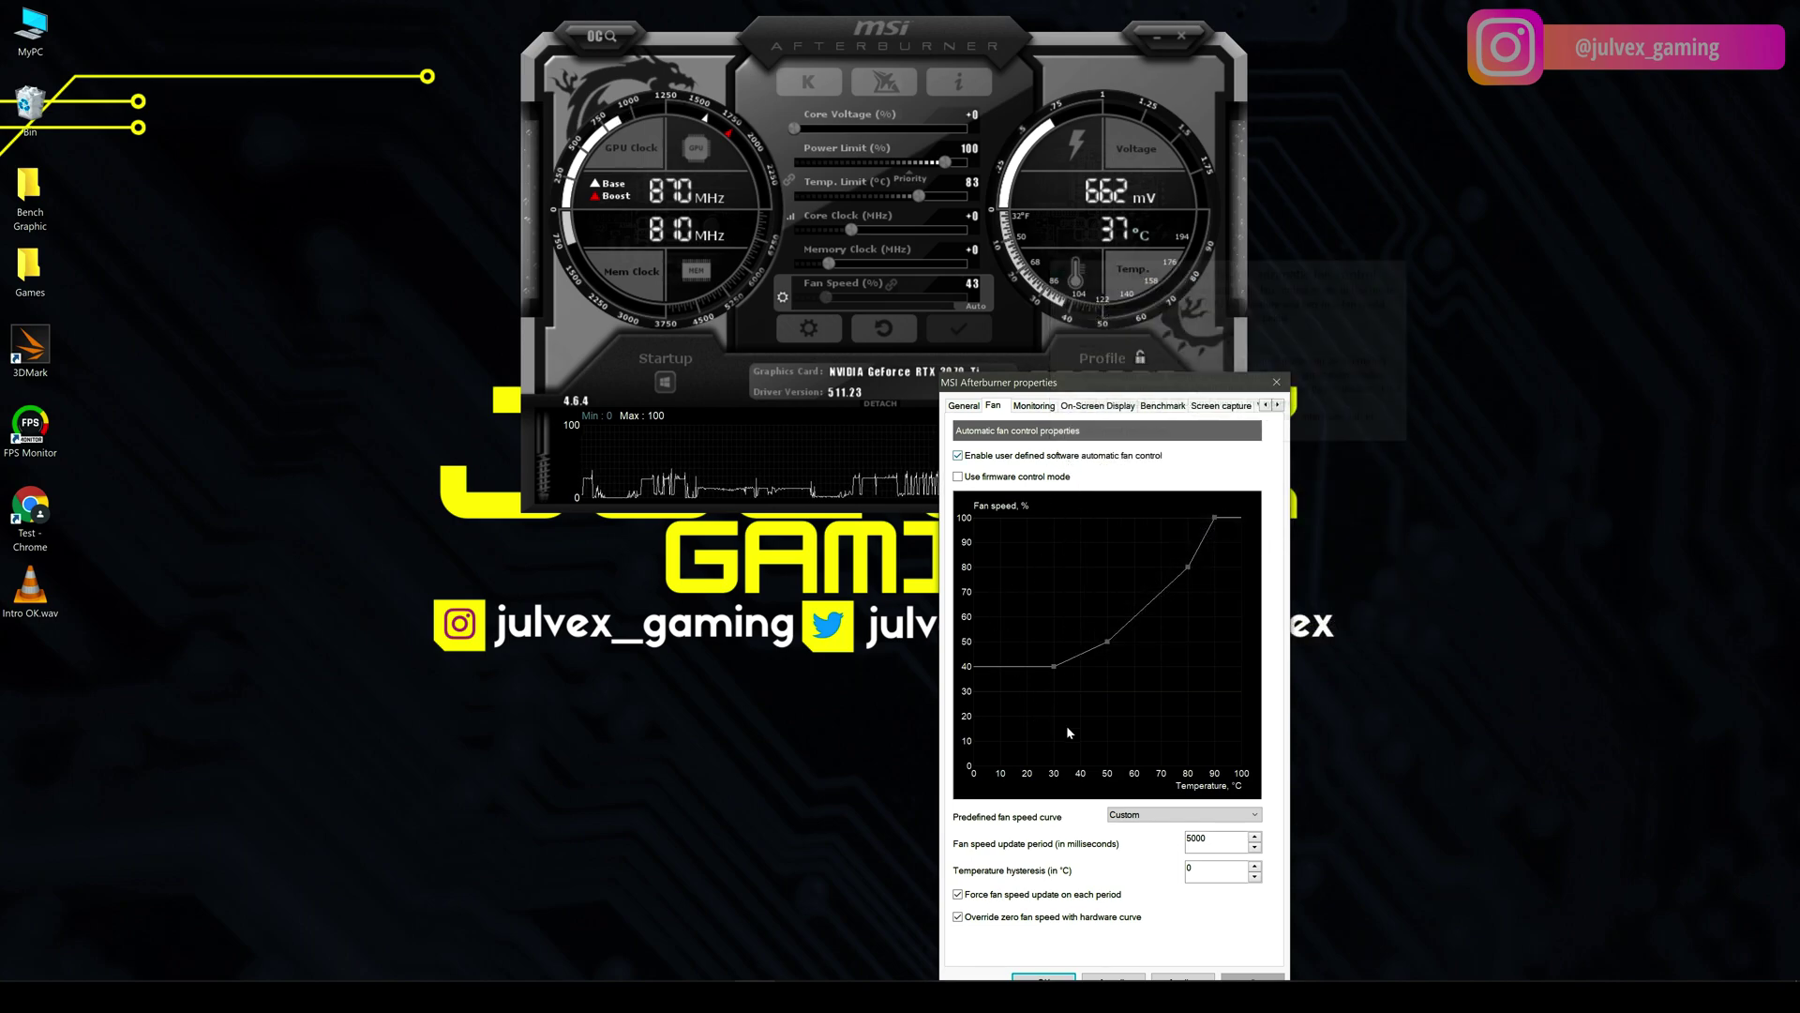
click(1034, 405)
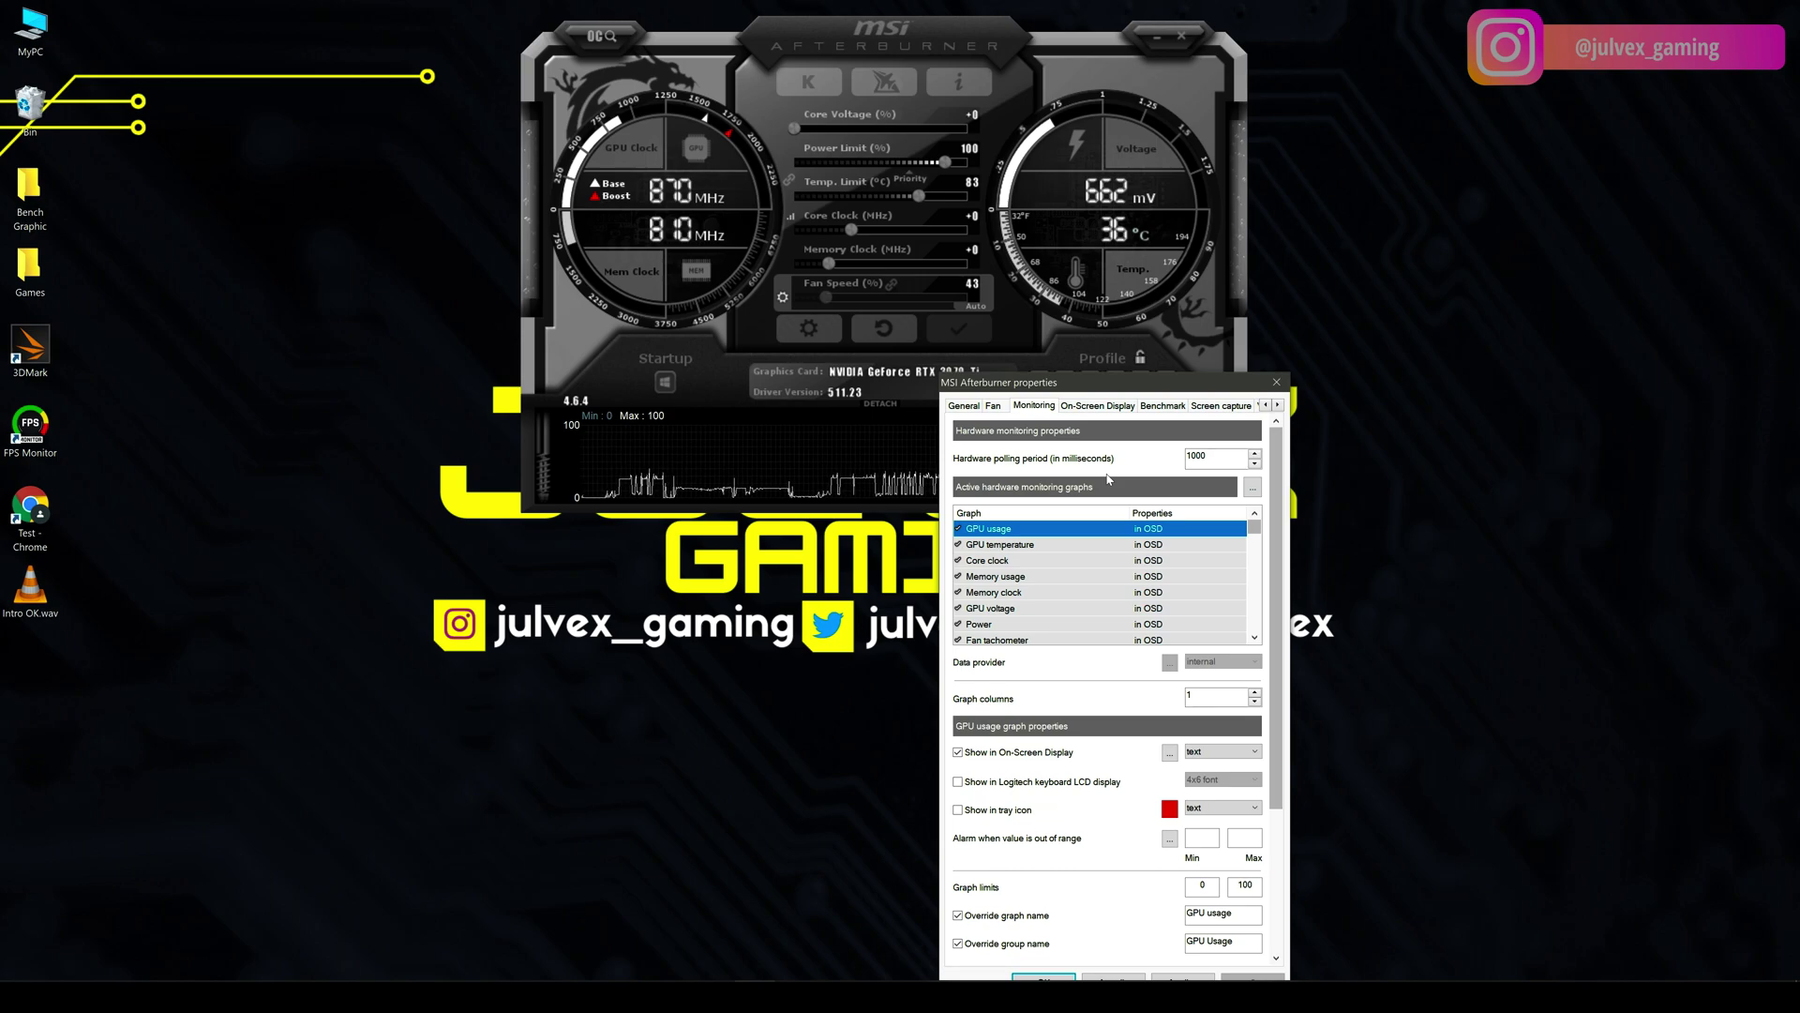
Make sure the GPU usage graph is active and shown in the On-Screen Display, and look through the hardware monitoring graphs.
click(959, 528)
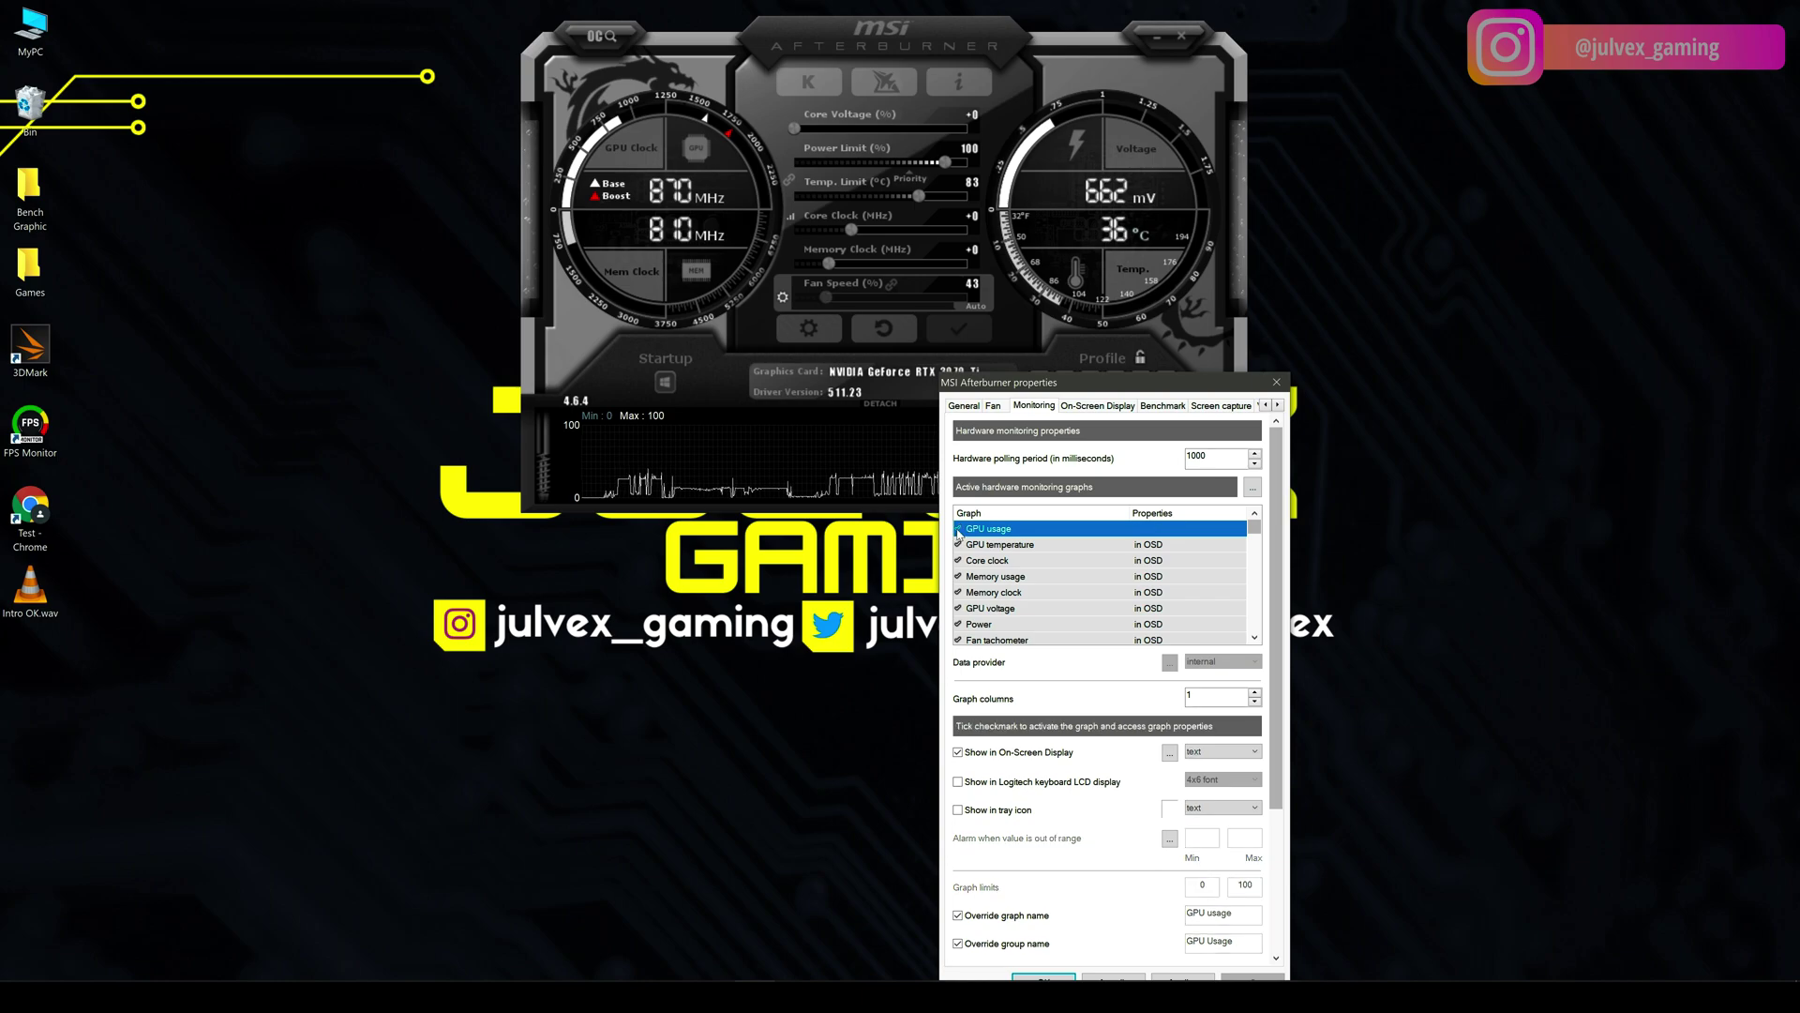
click(959, 528)
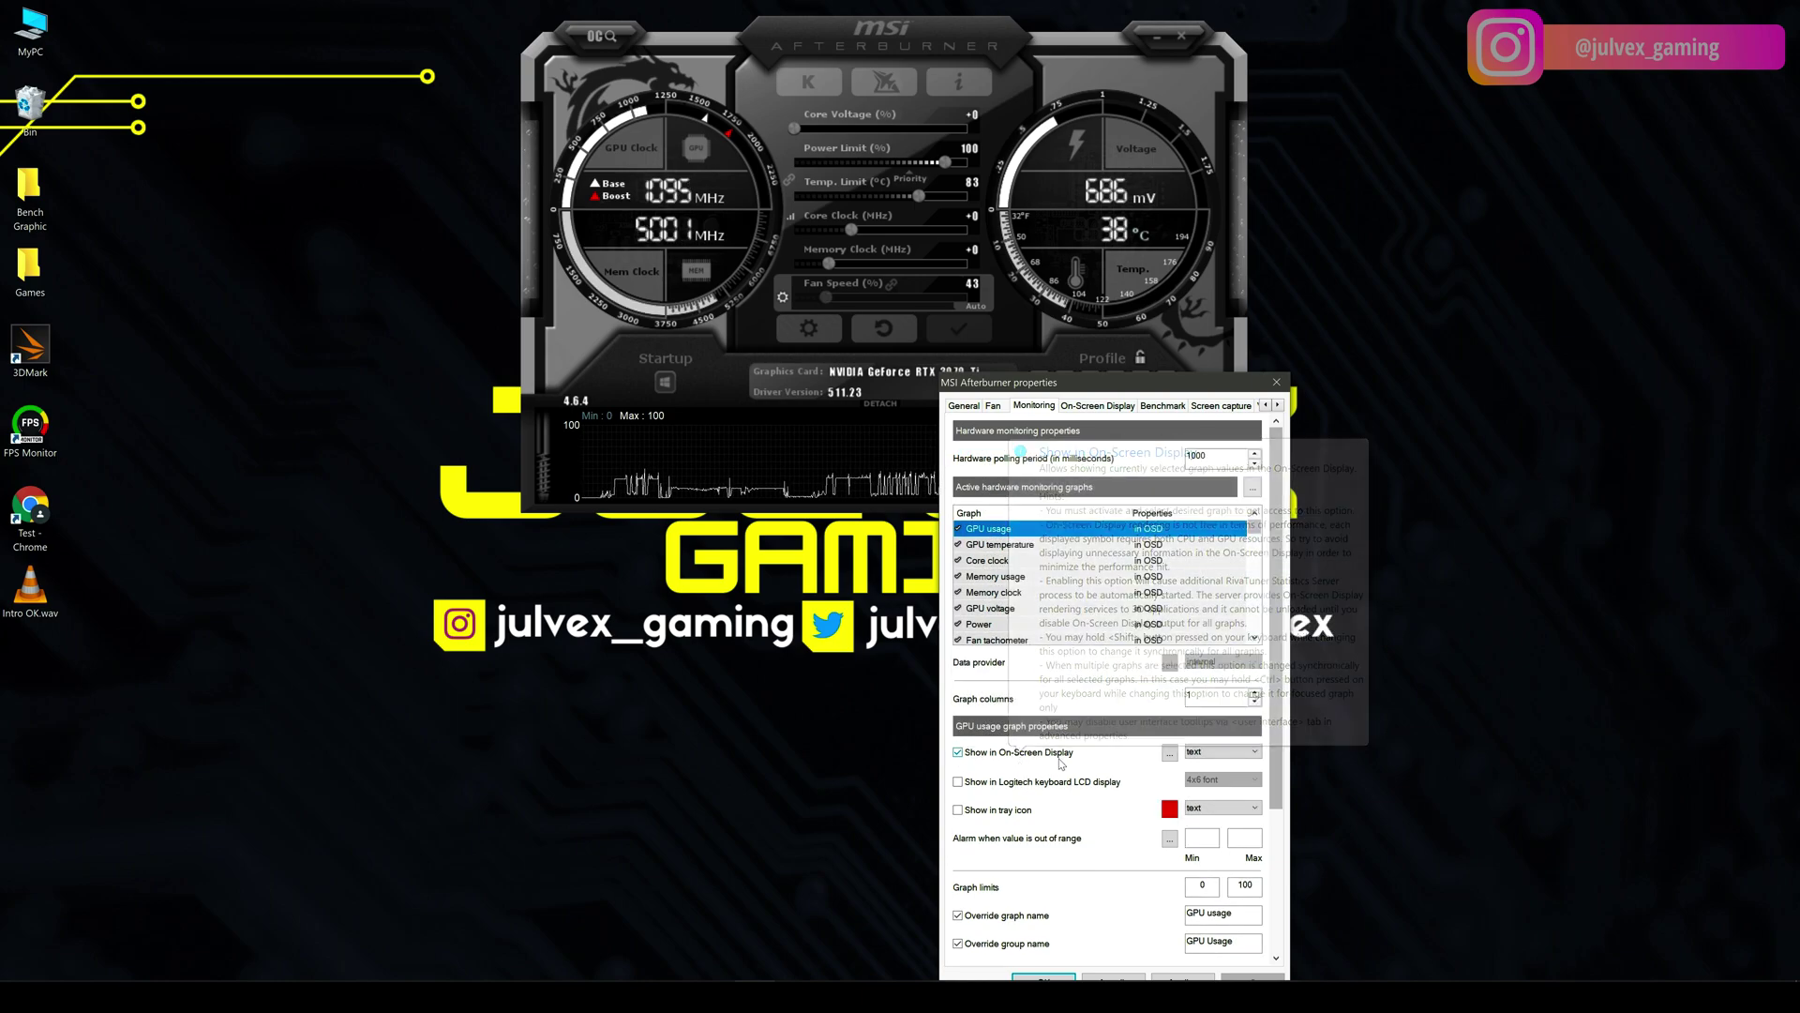
scroll(1013, 625, down, 1)
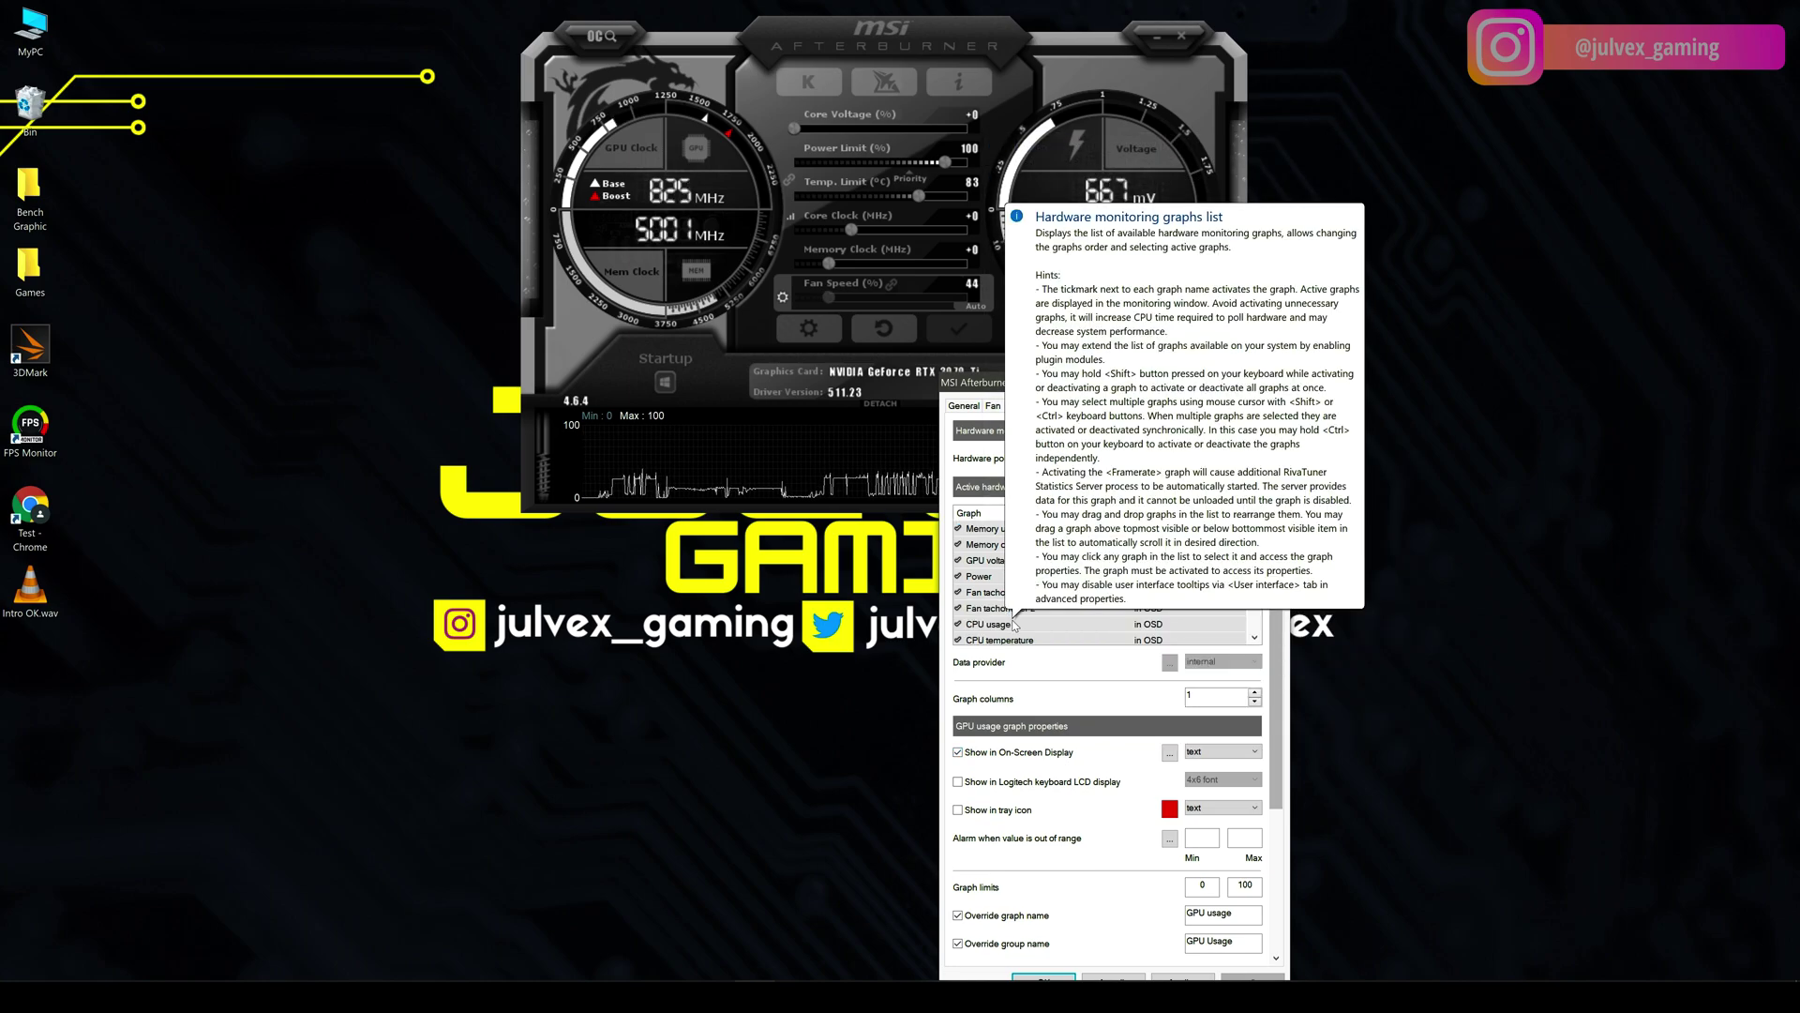
scroll(1014, 624, up, 1)
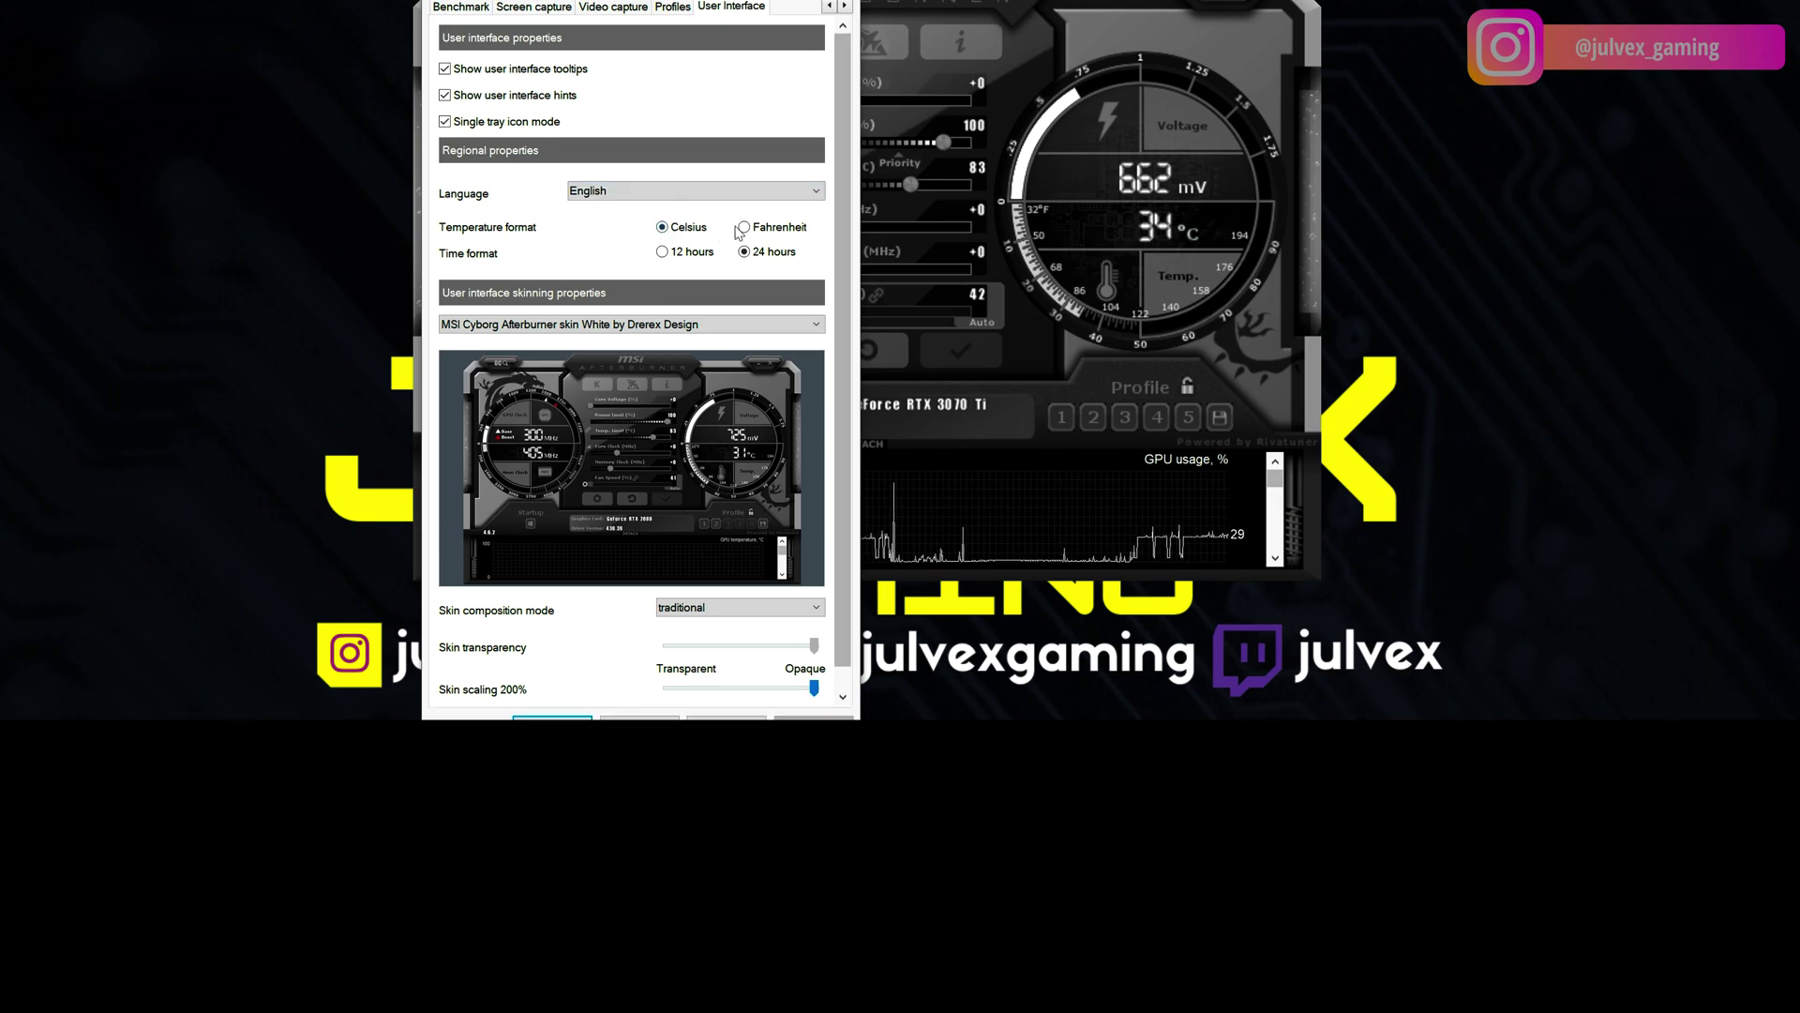
Keep the MSI Cyborg Afterburner skin White by Drerex Design selected and adjust the skin scaling.
click(668, 324)
click(668, 335)
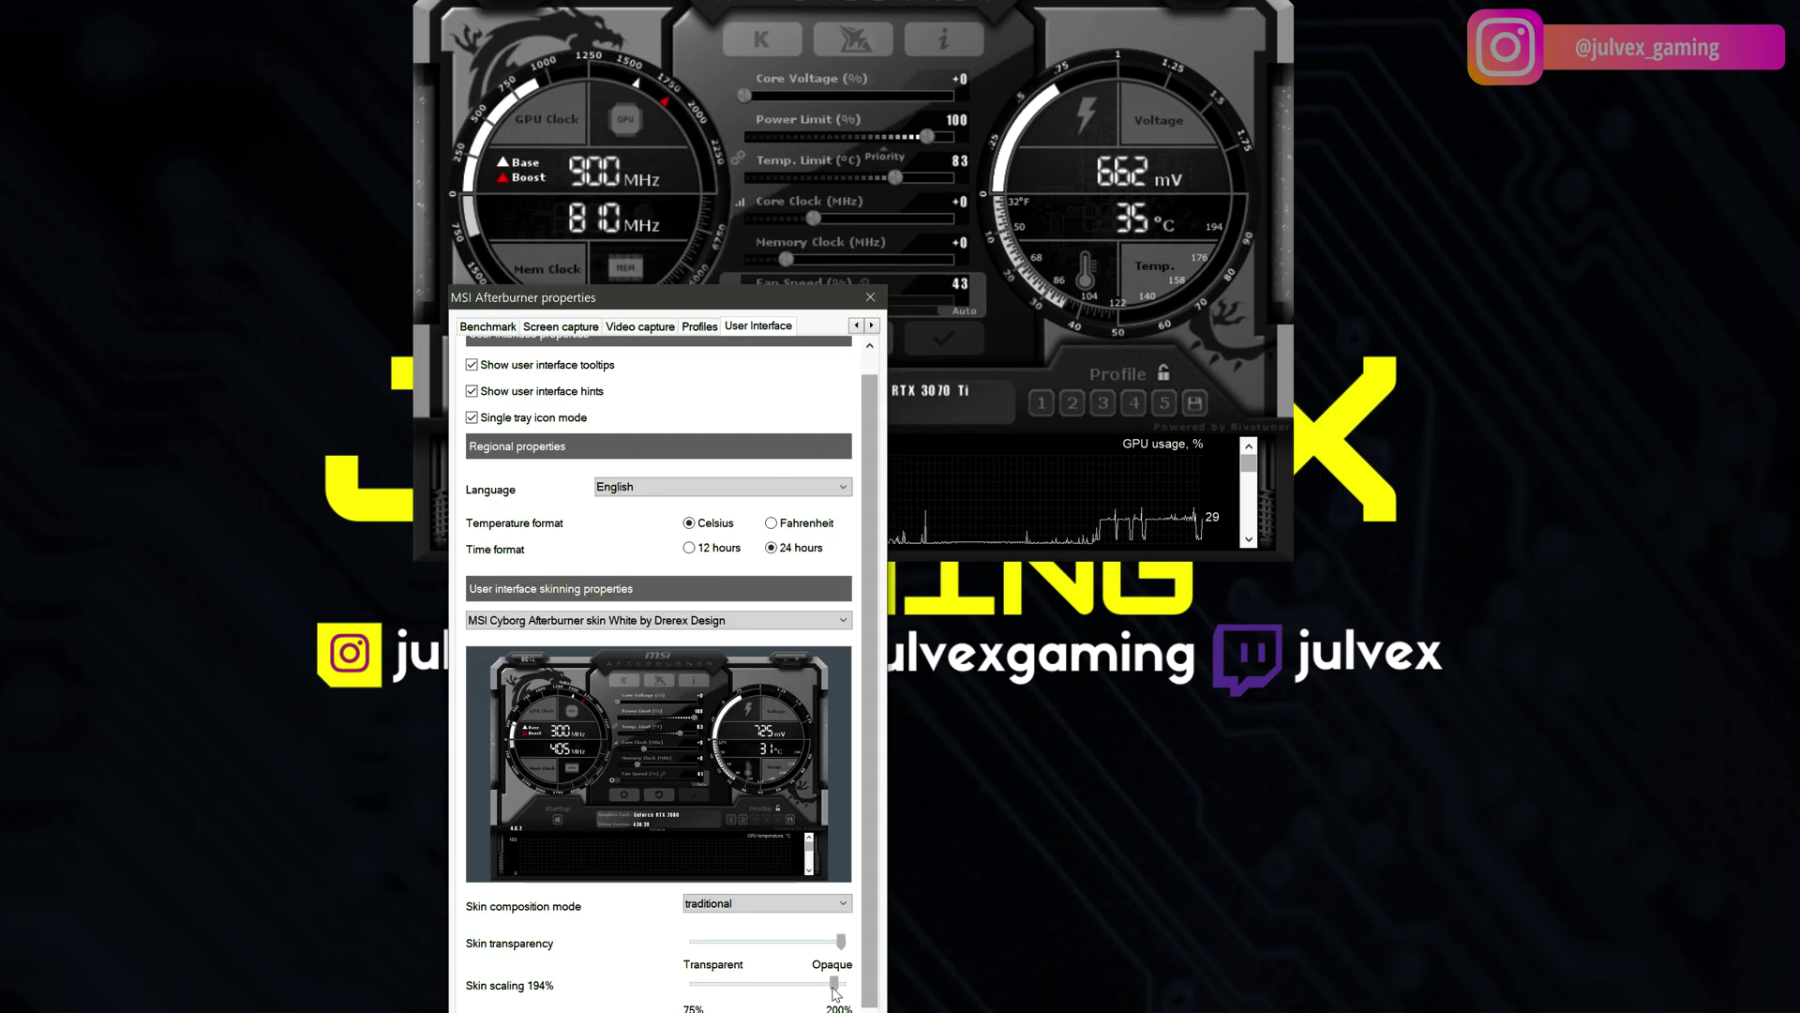
mouse_move(835, 992)
mouse_down()
mouse_move(790, 987)
mouse_move(850, 994)
mouse_up()
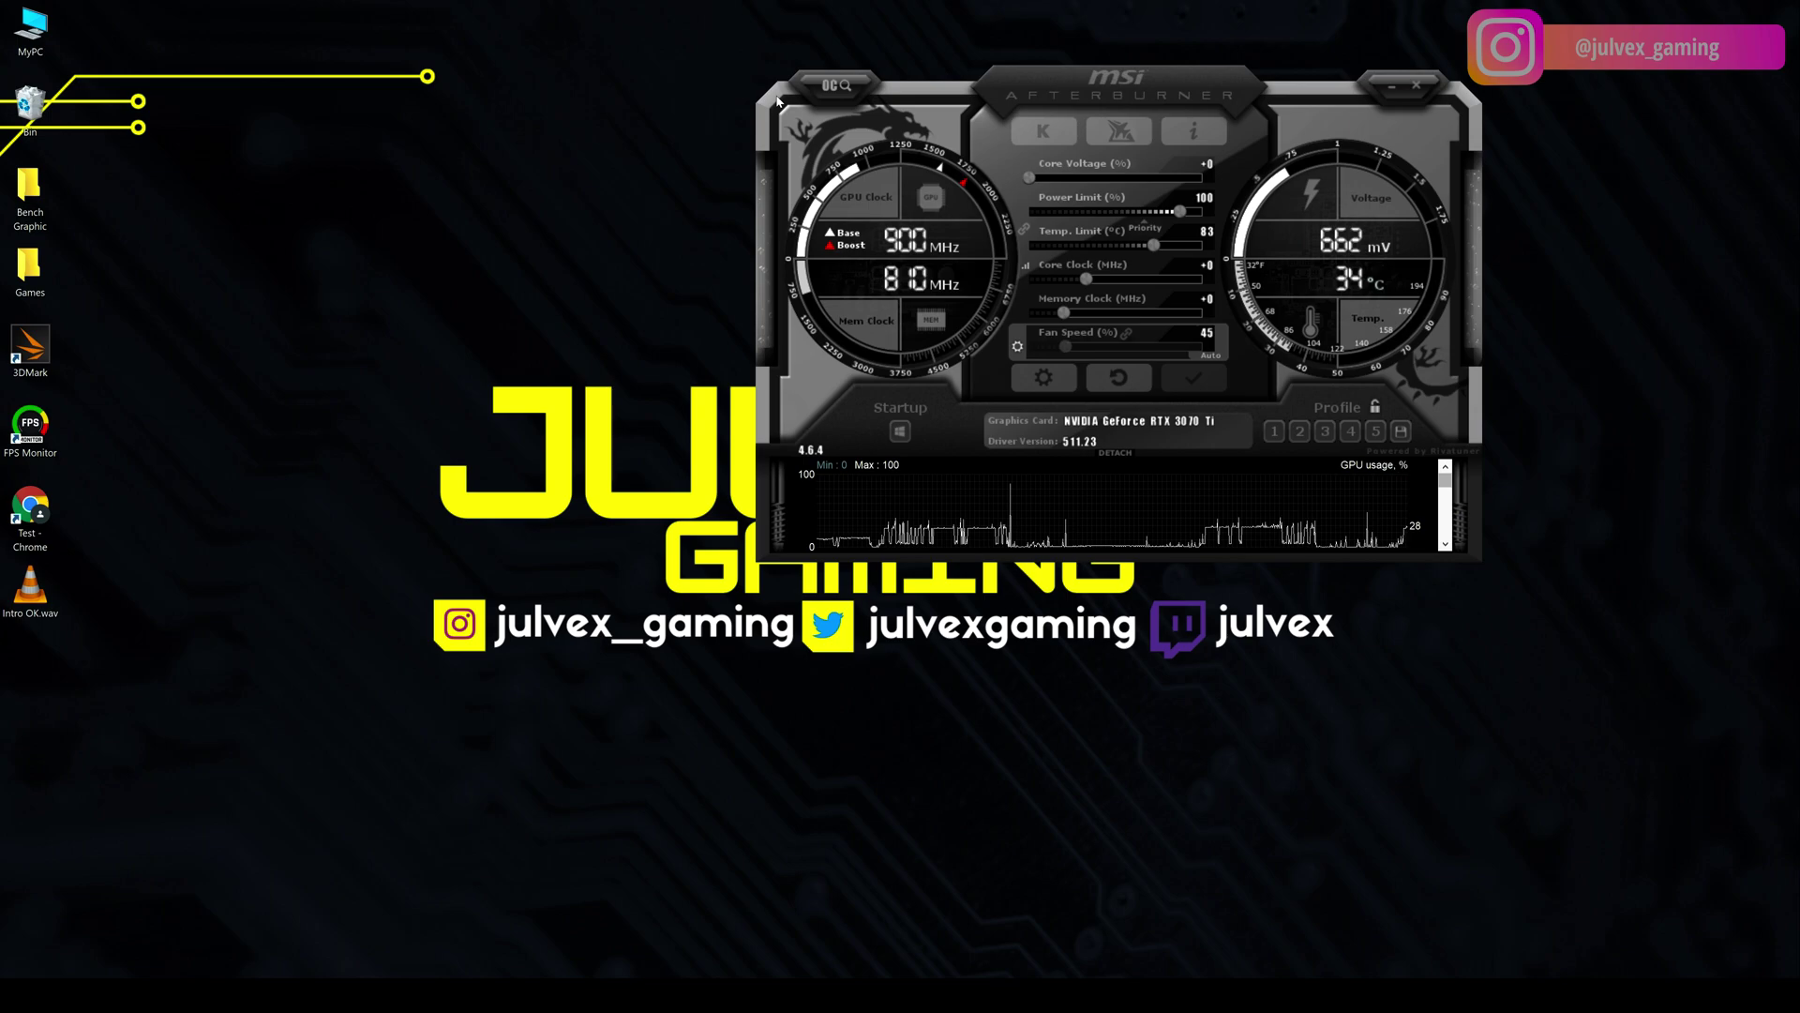
Run an Overclocking Scanner scan on the graphics card and save the resulting overclock to profile 2.
click(831, 85)
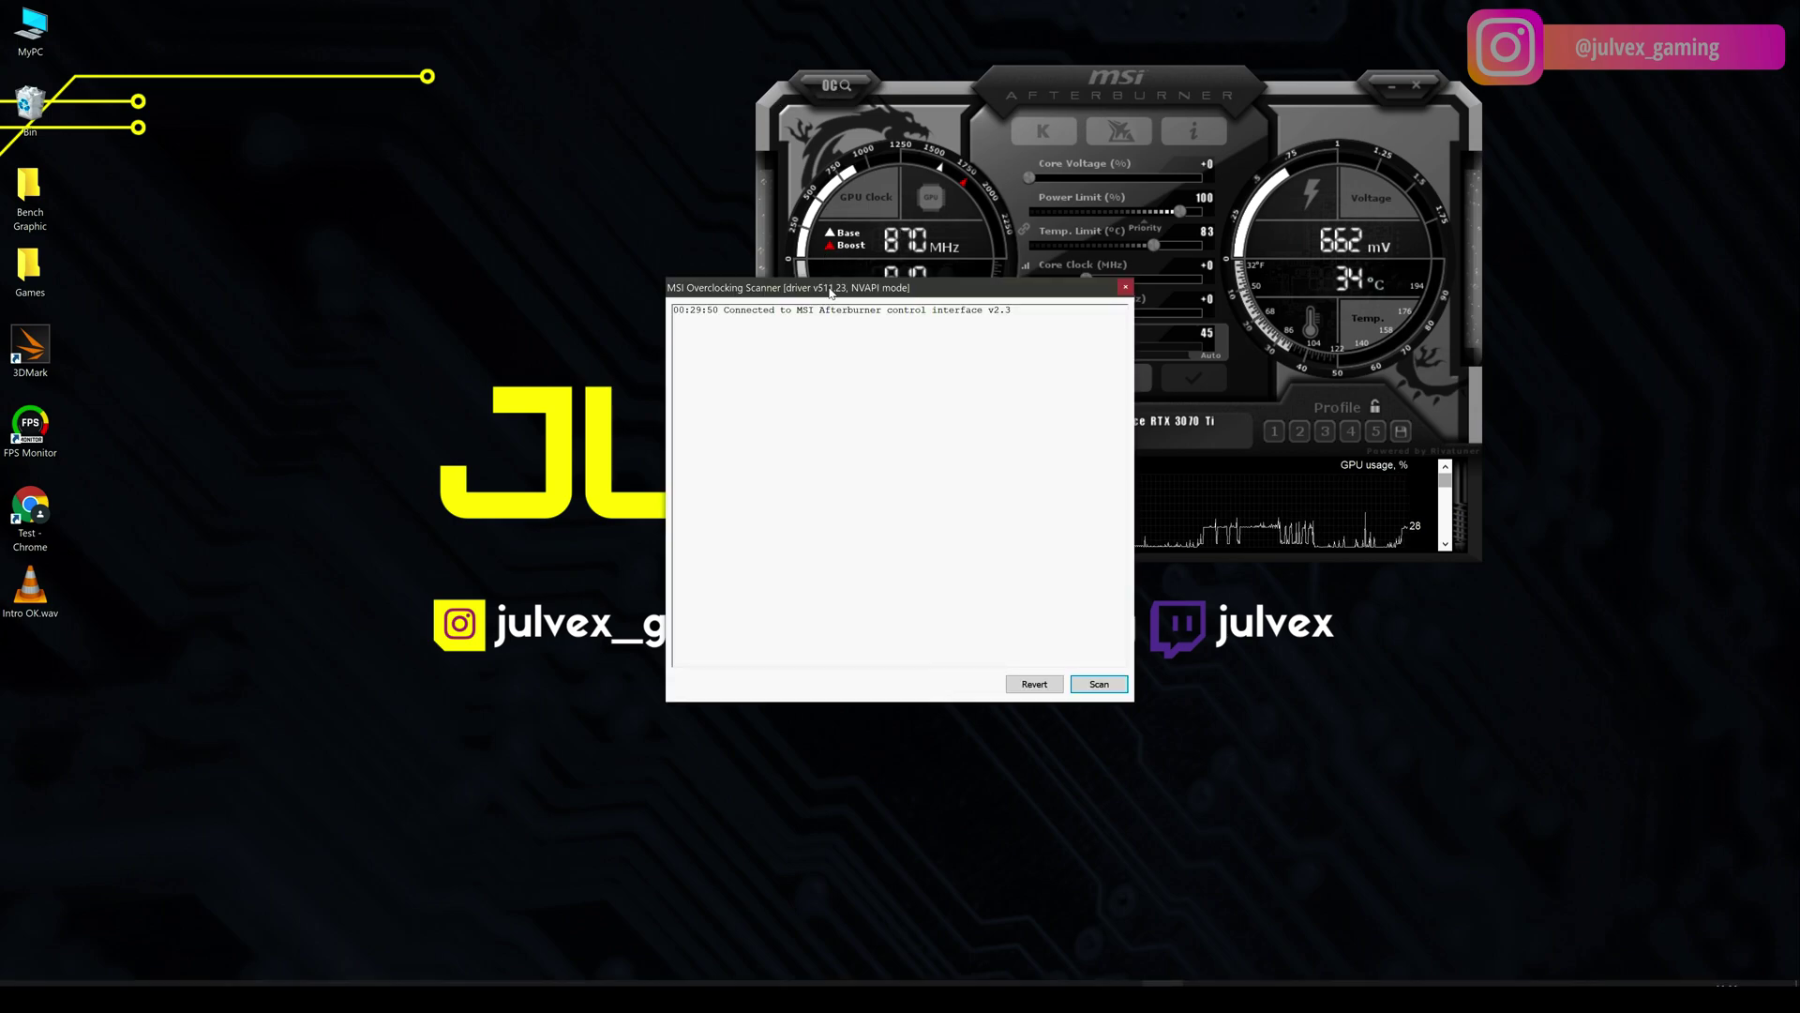
drag(818, 284, 433, 110)
click(711, 507)
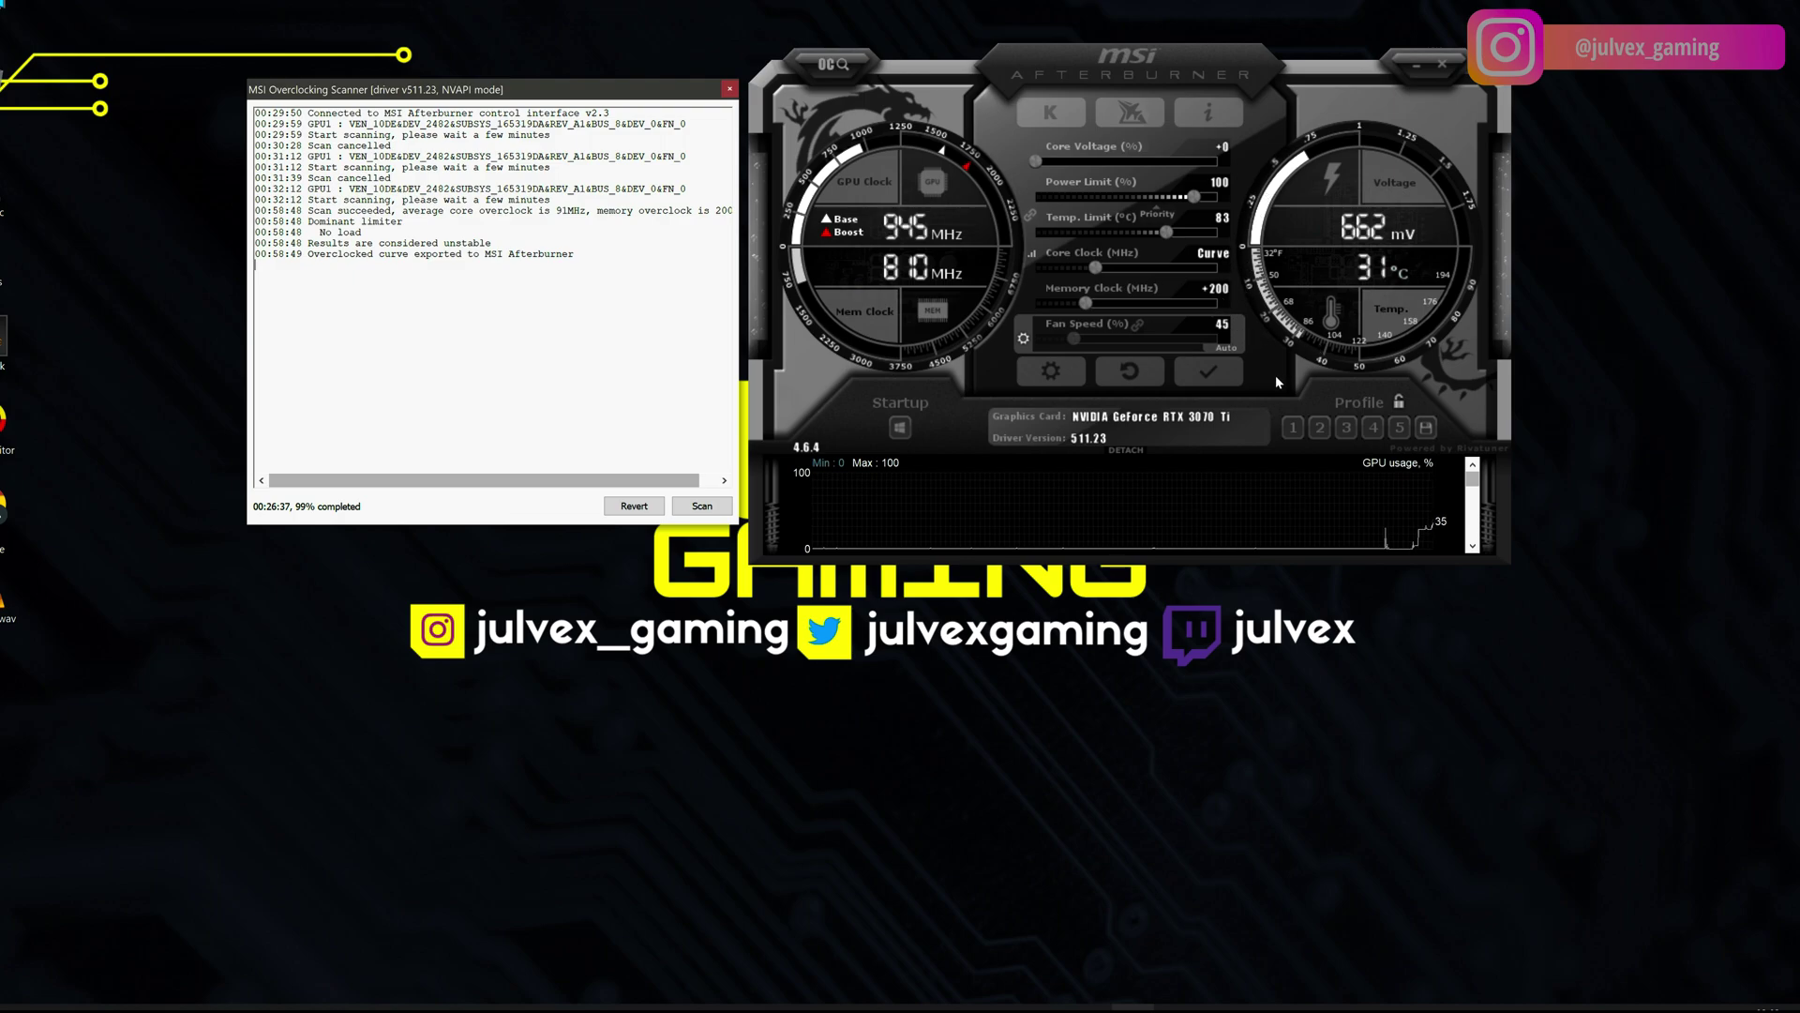
click(1427, 432)
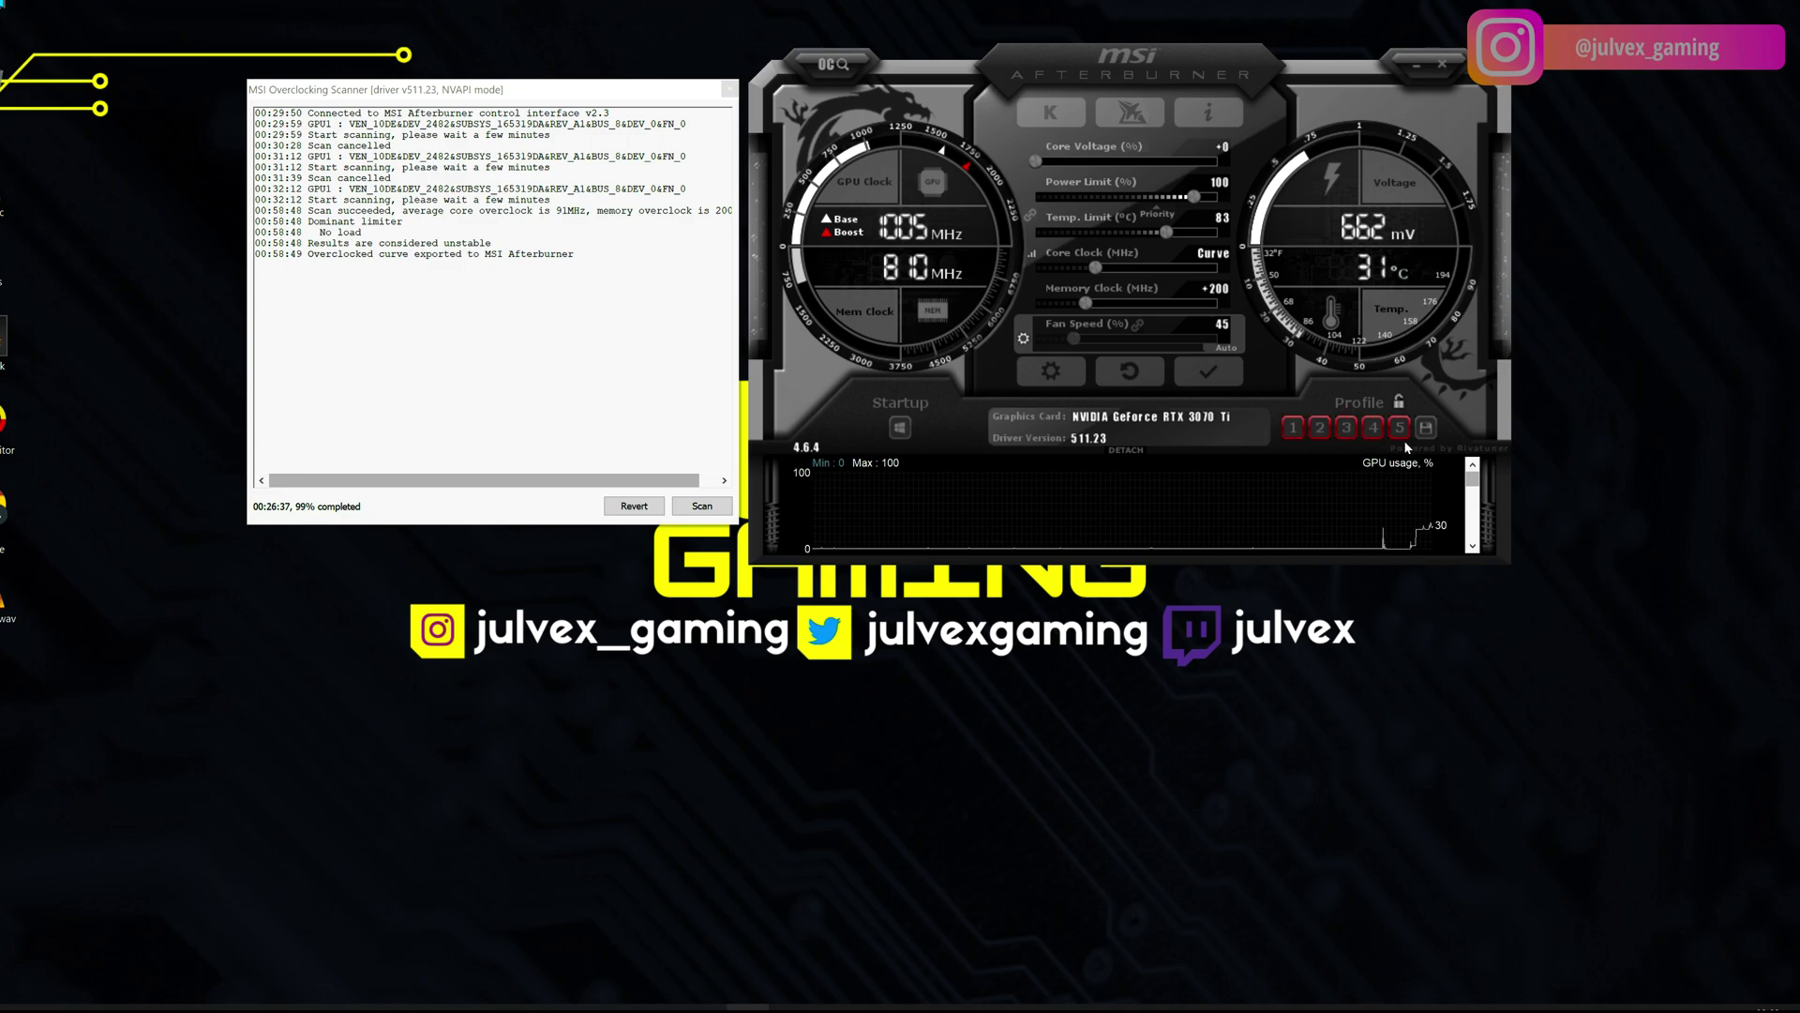
click(1320, 429)
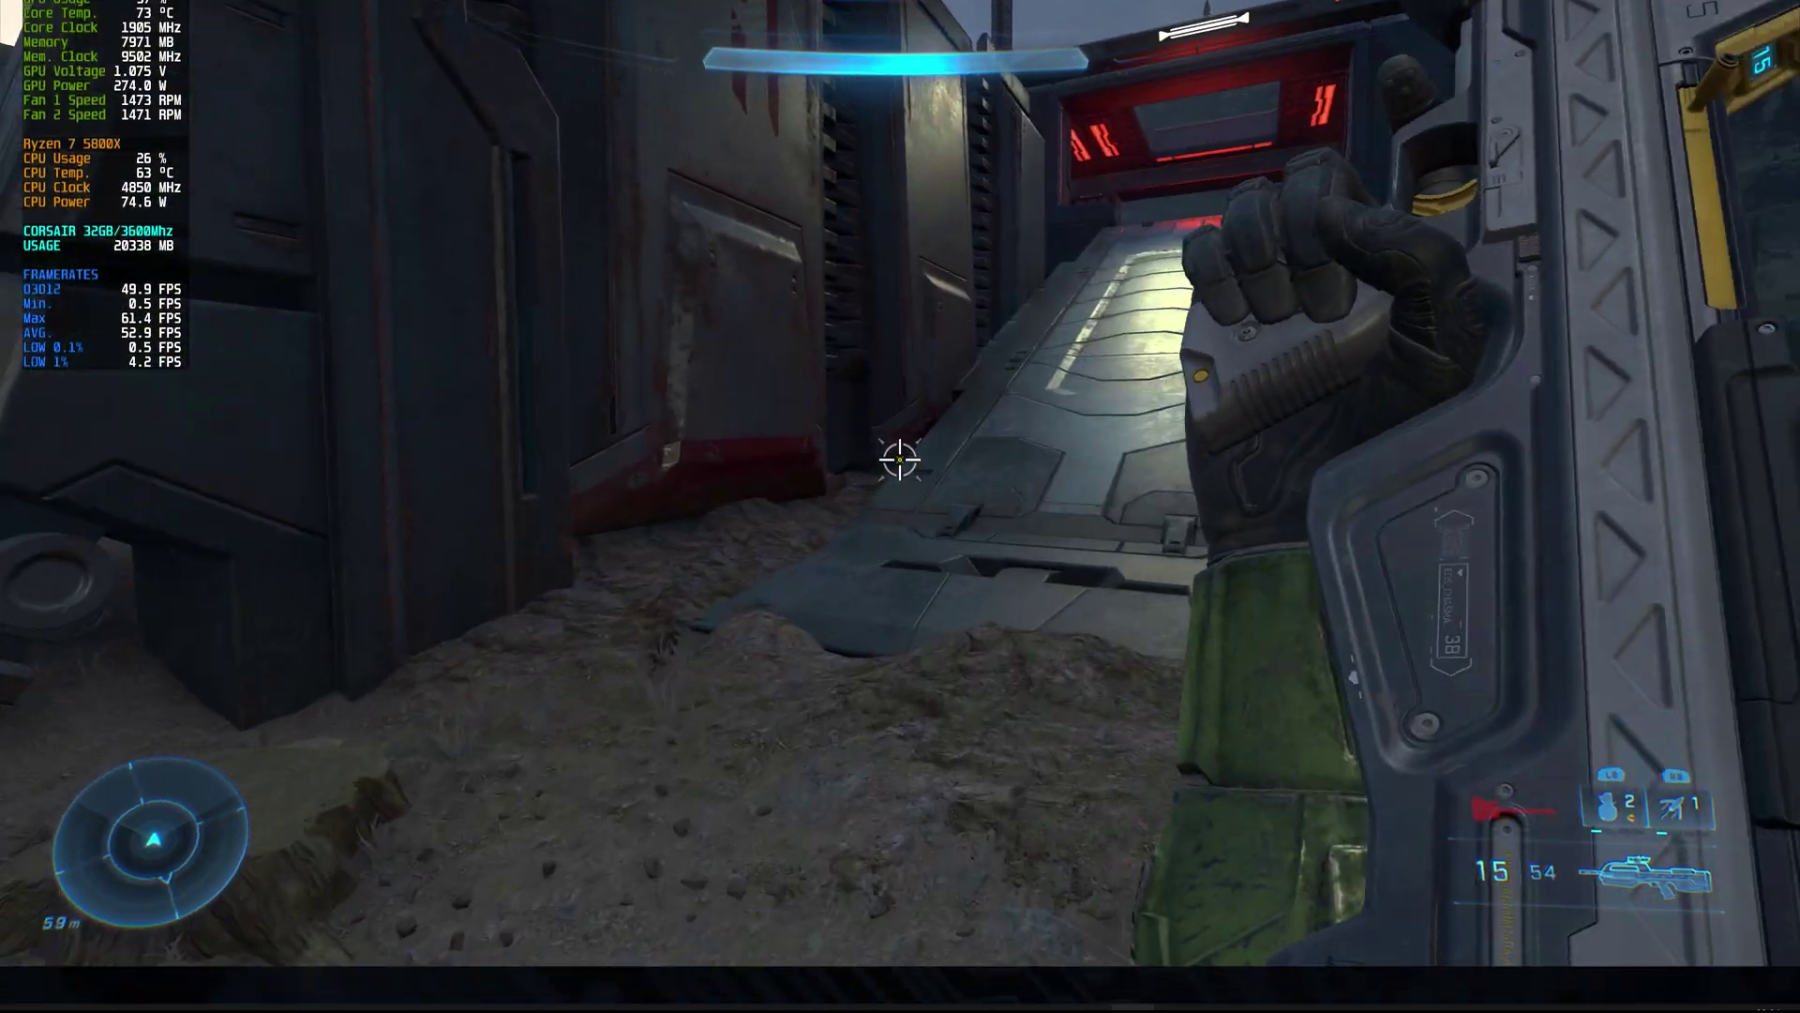
key(w)
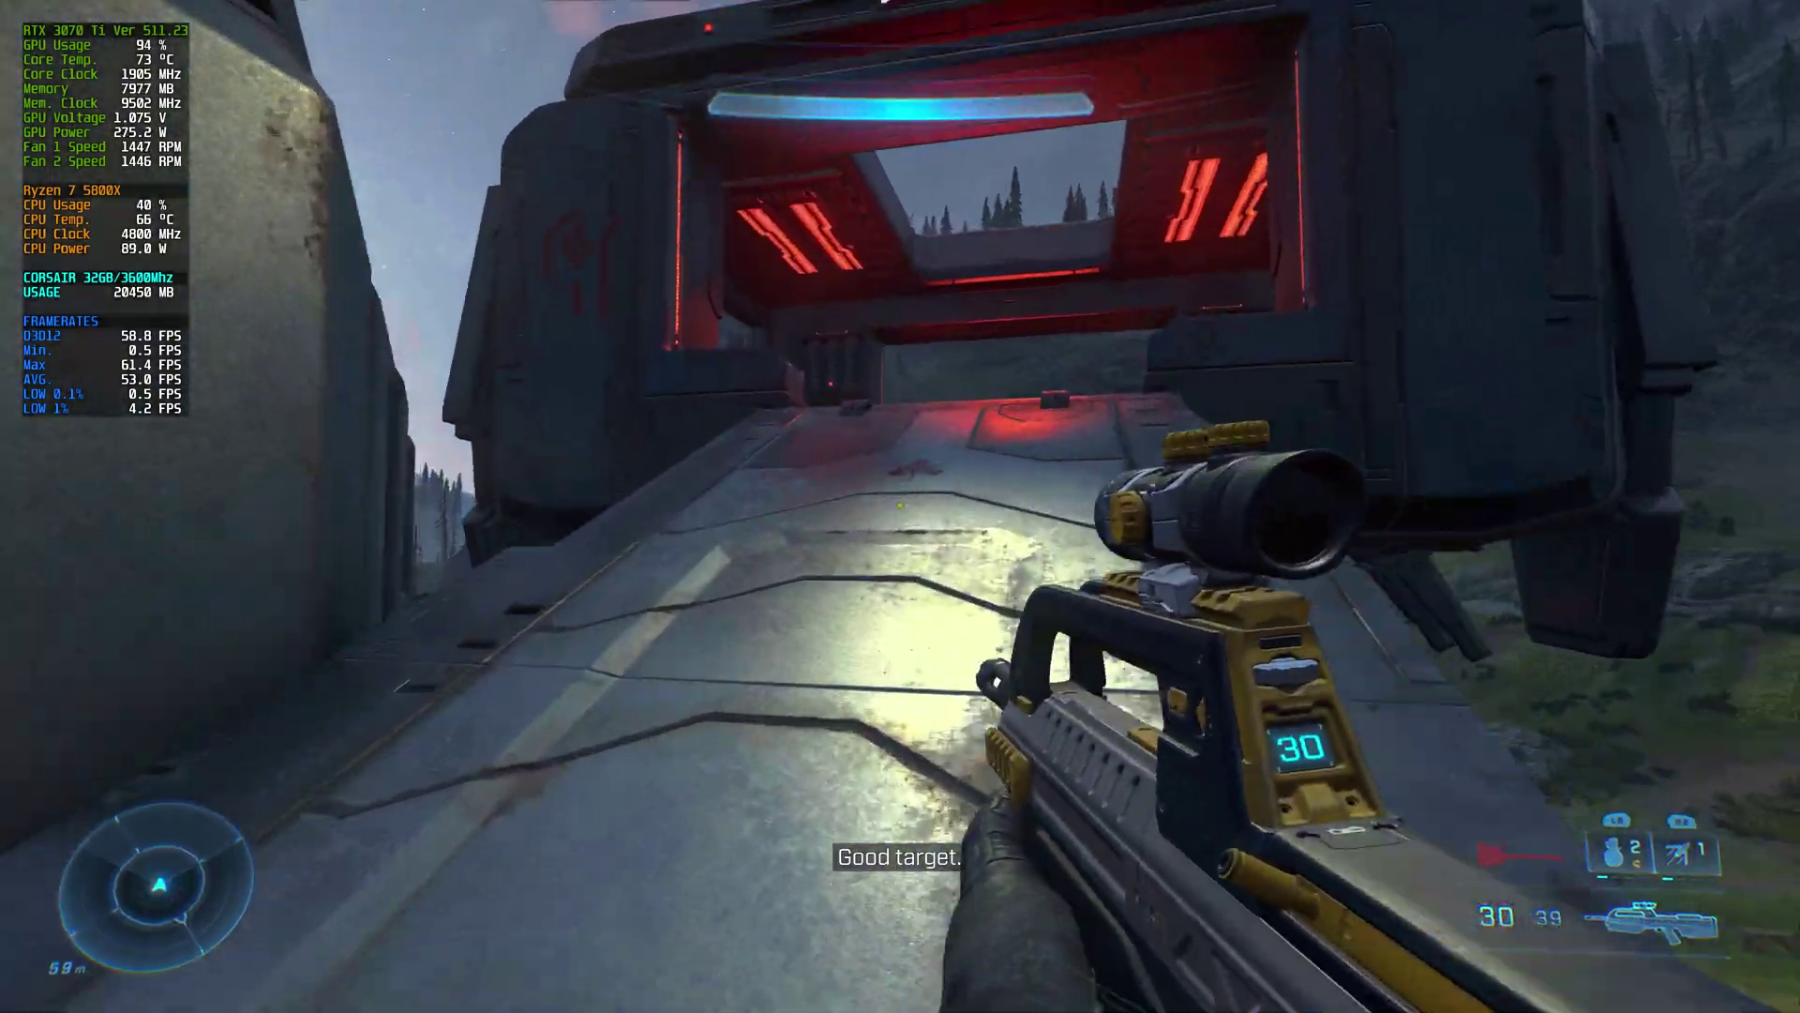
key(w)
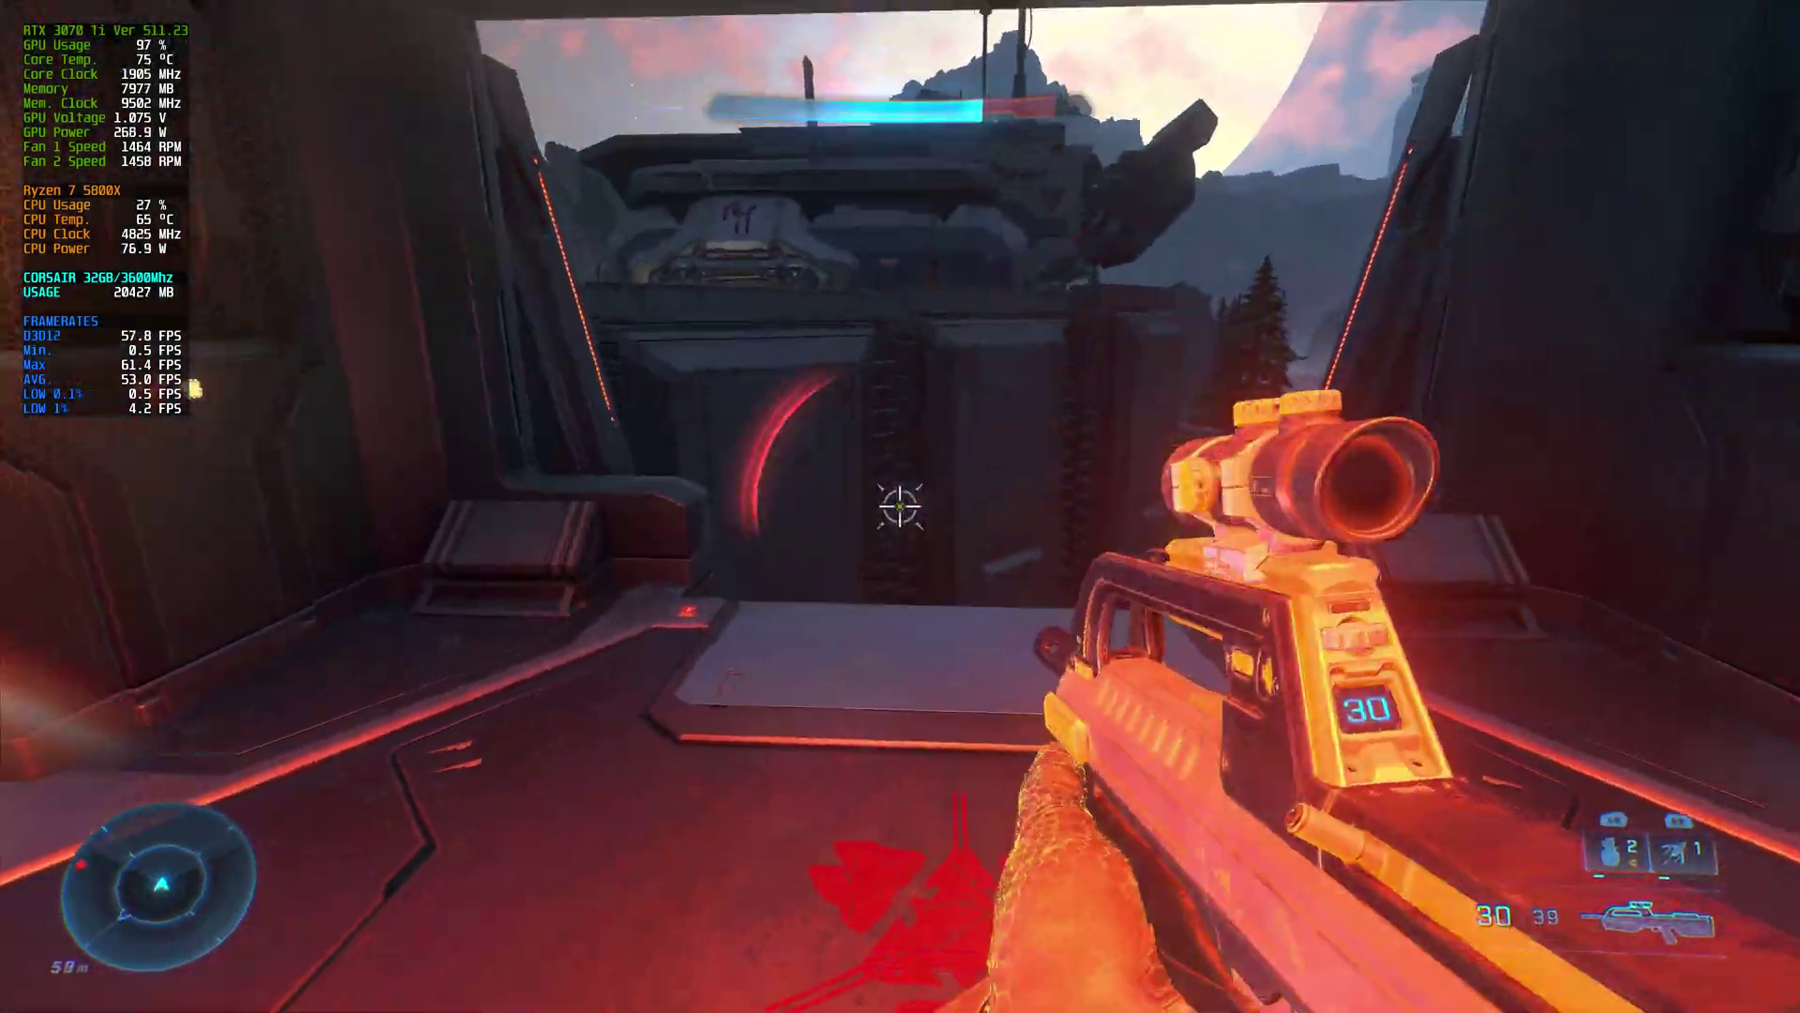
key(w)
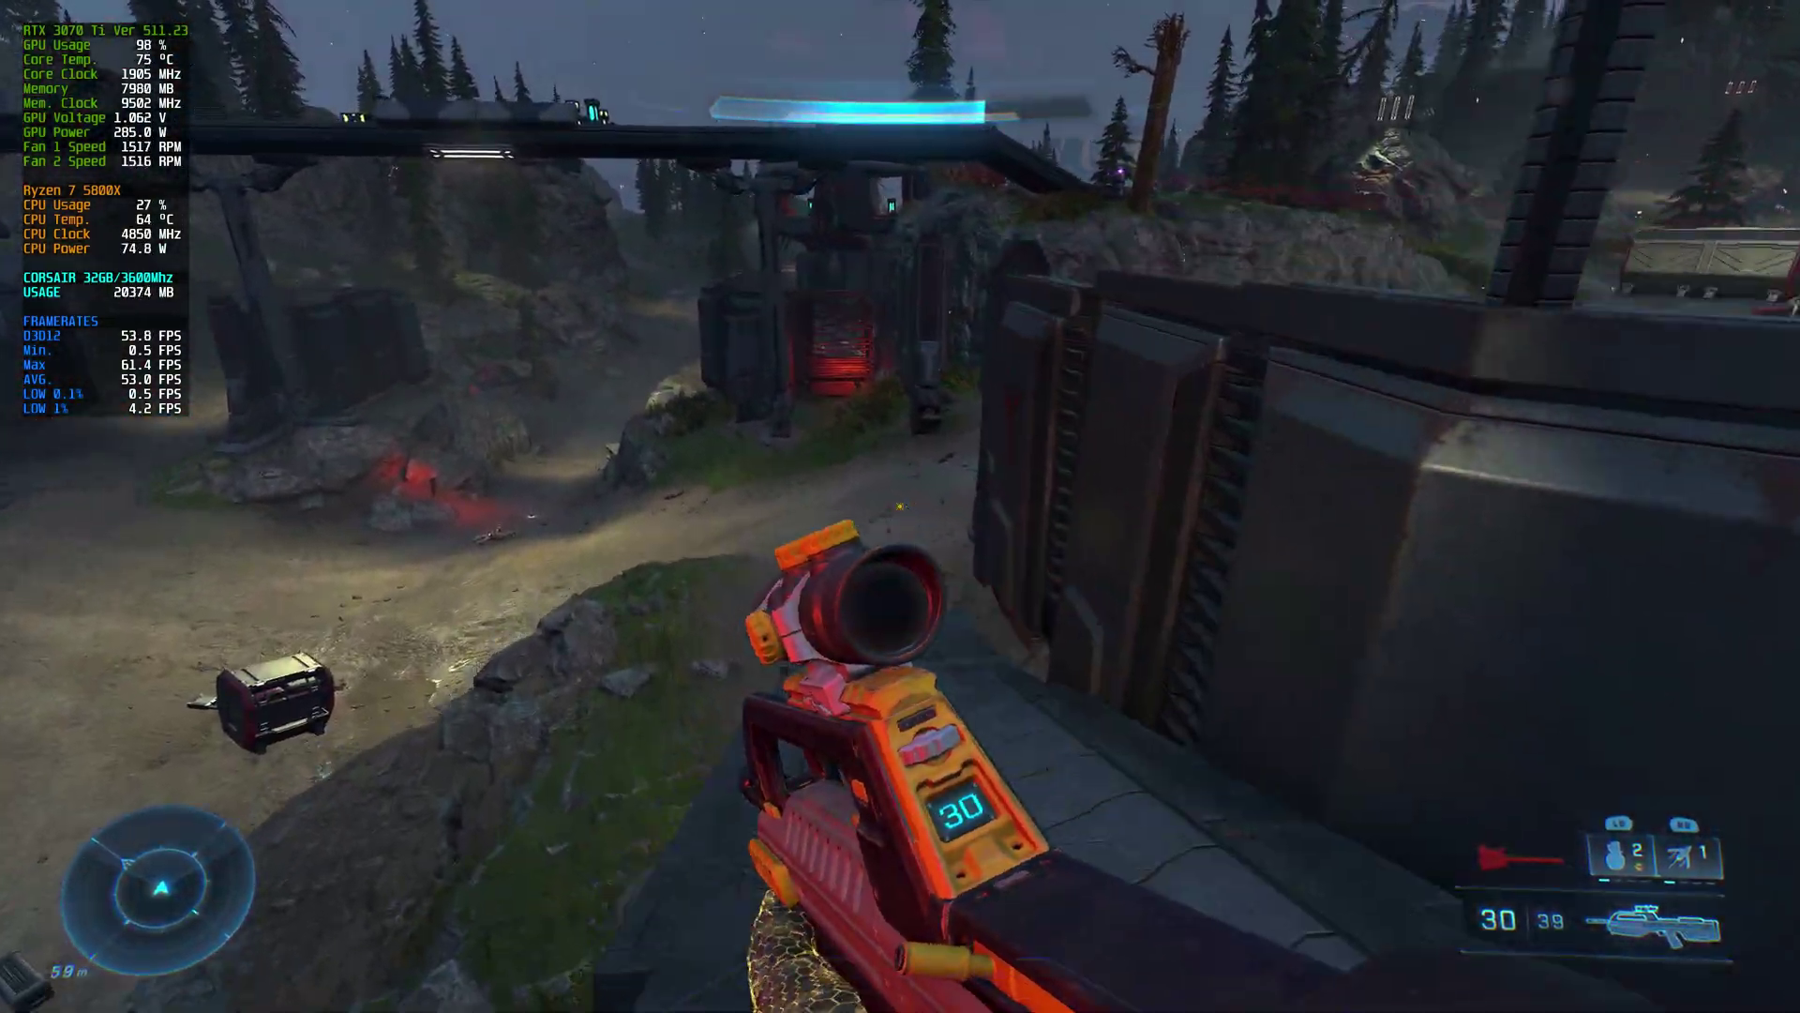
right_click(900, 507)
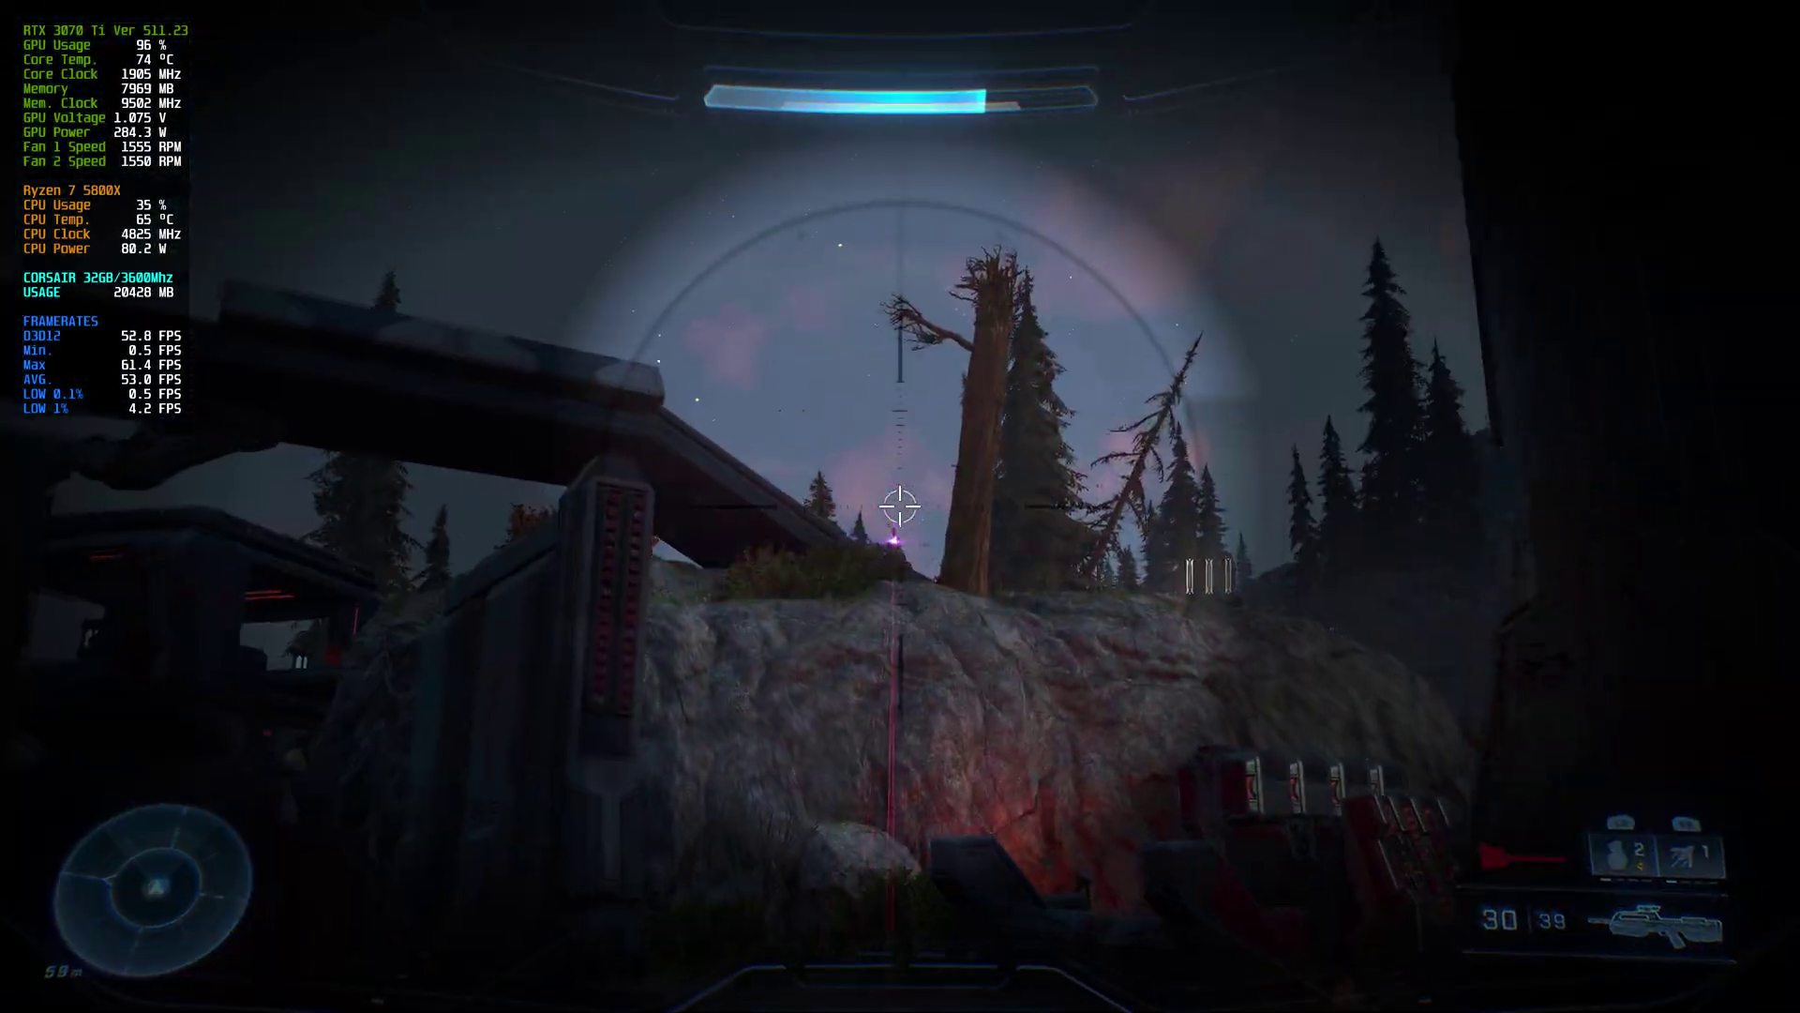
click(900, 506)
click(900, 506)
key(q)
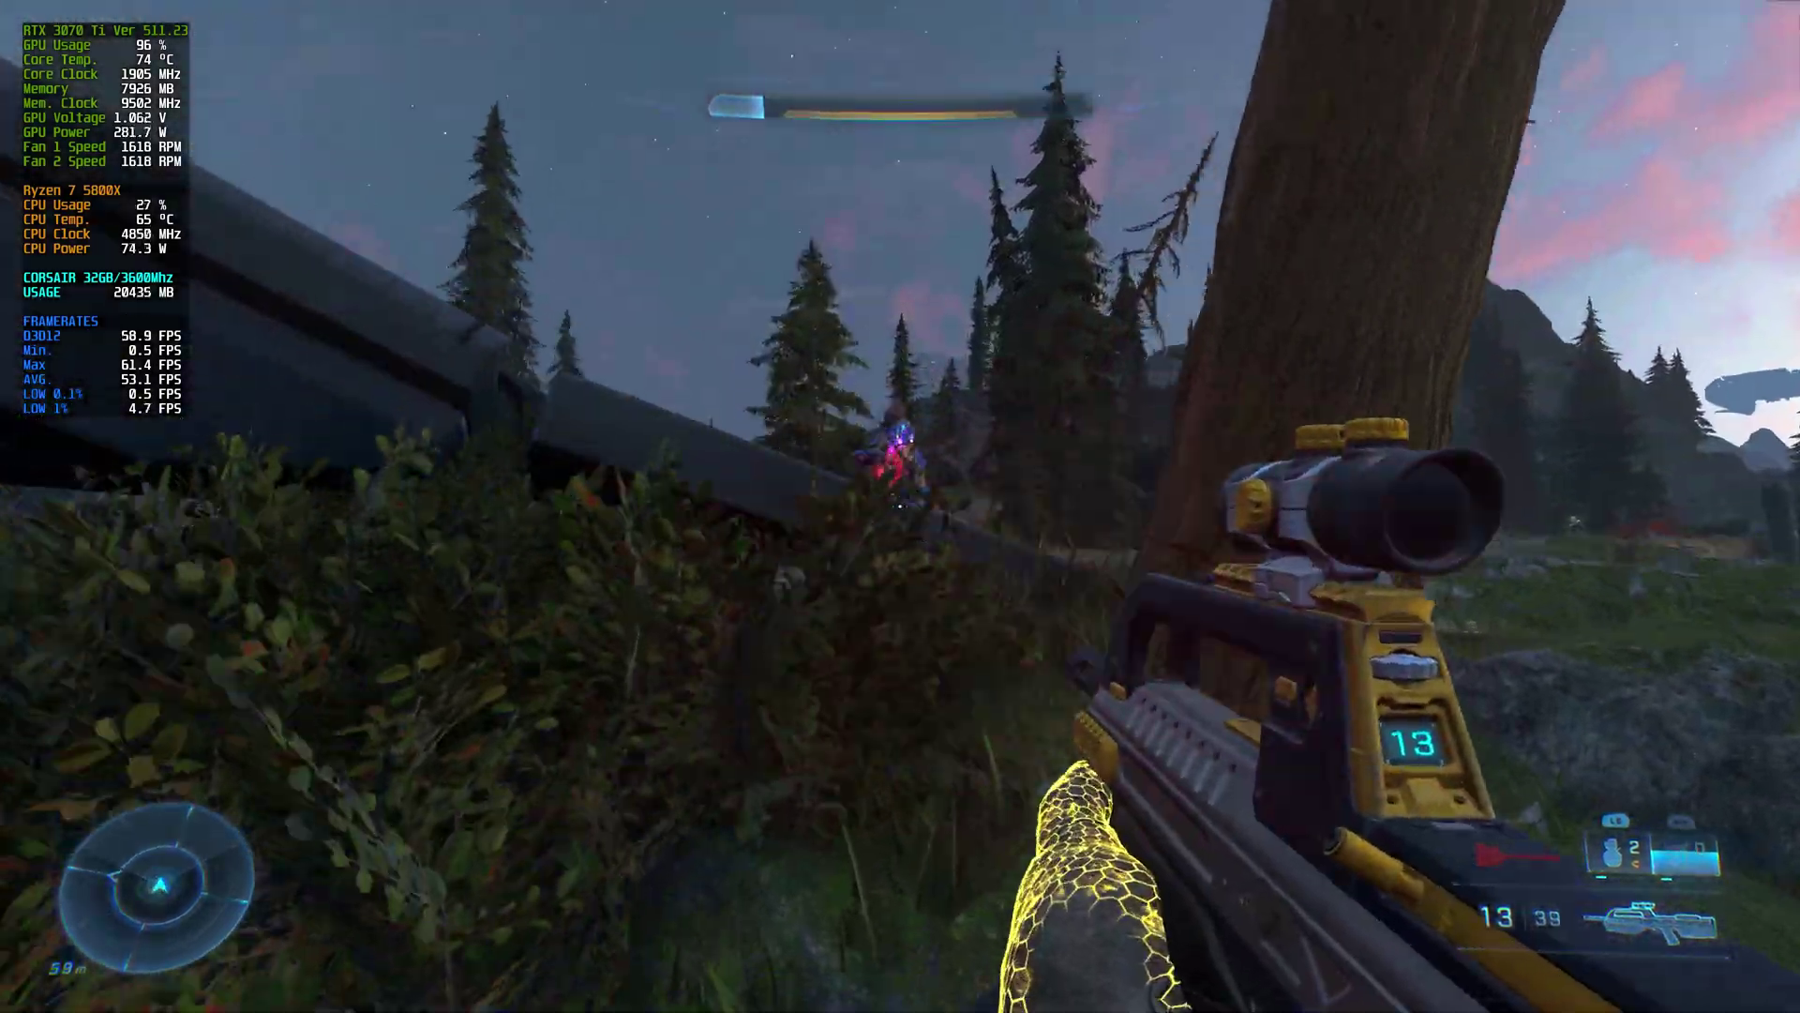
click(900, 506)
key(r)
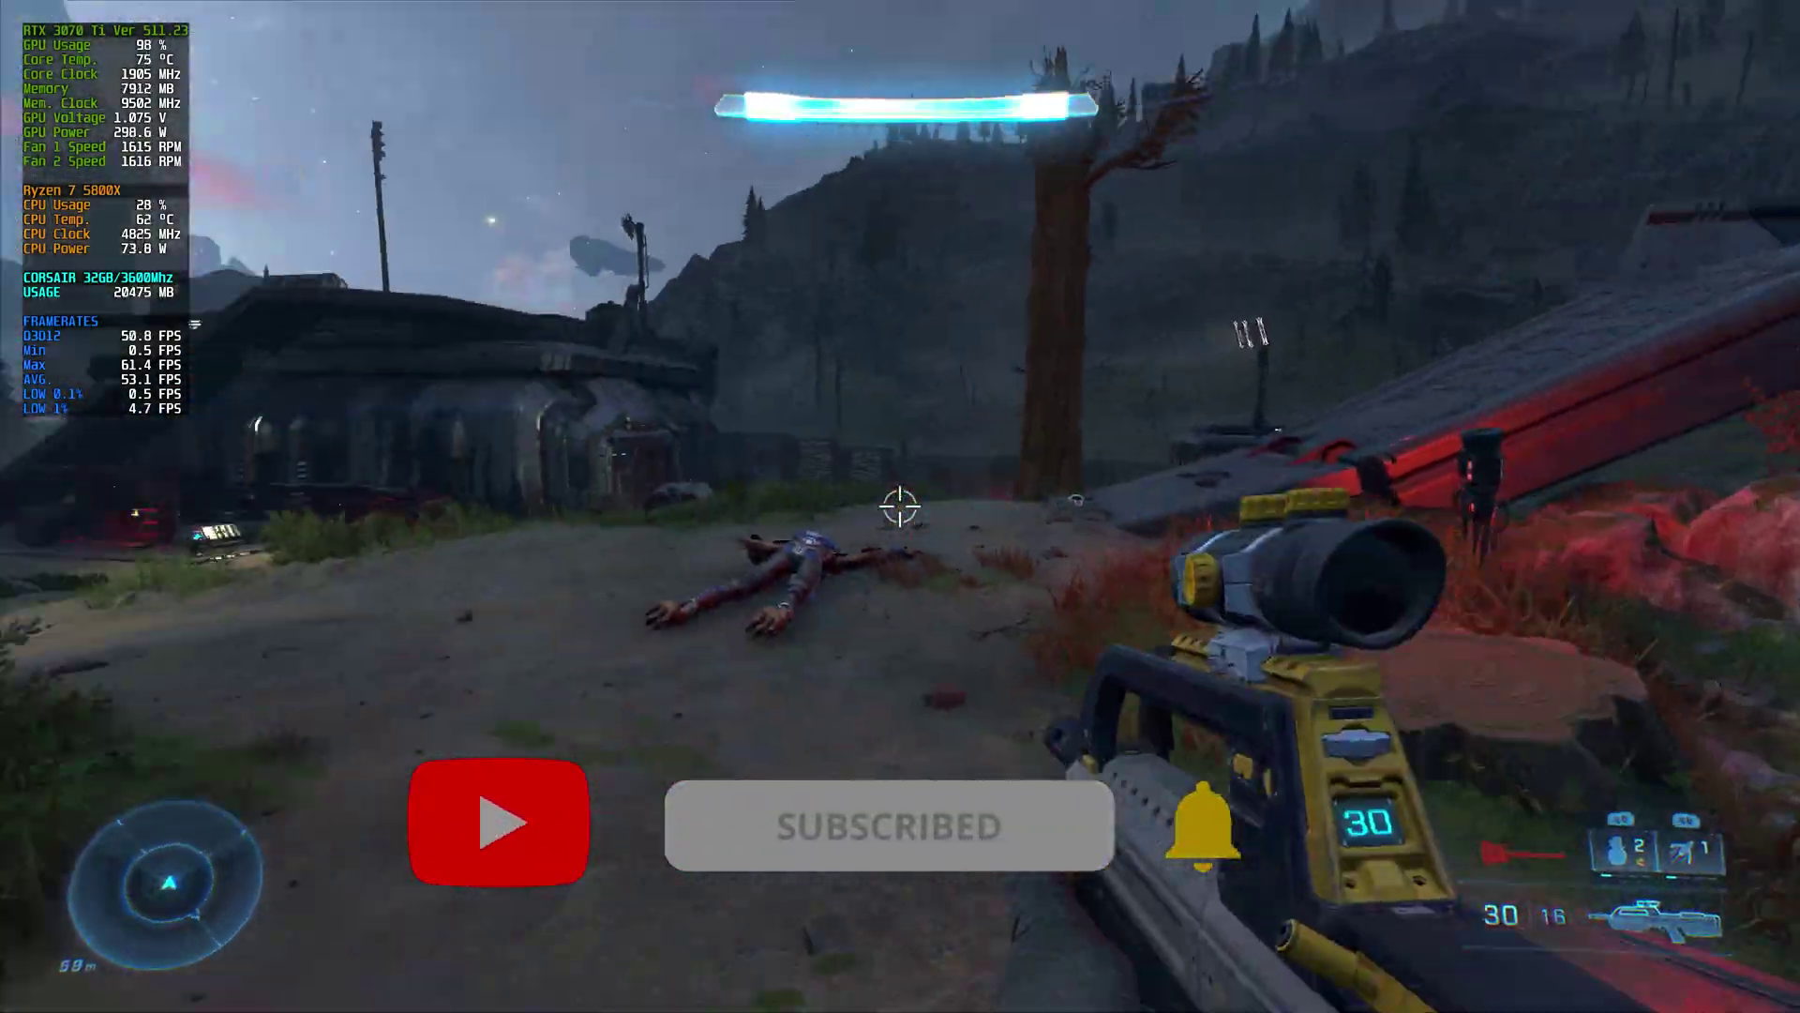
key(w)
key(w)
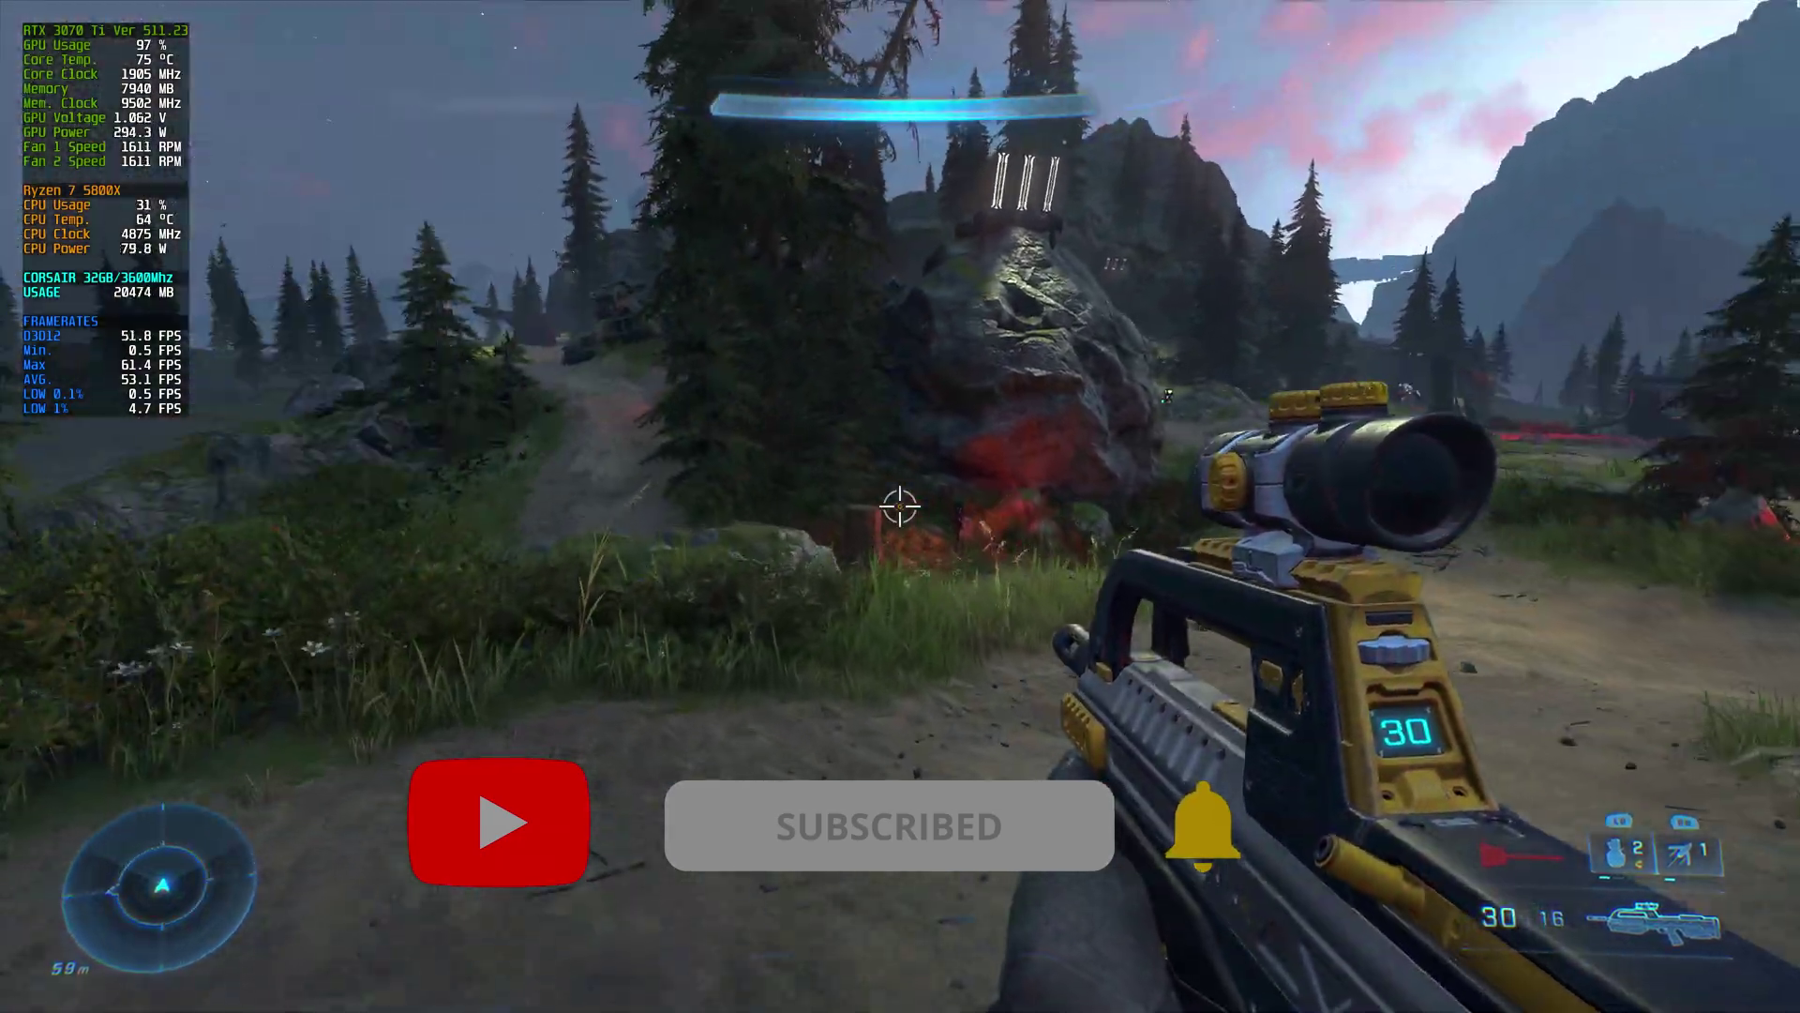
key(w)
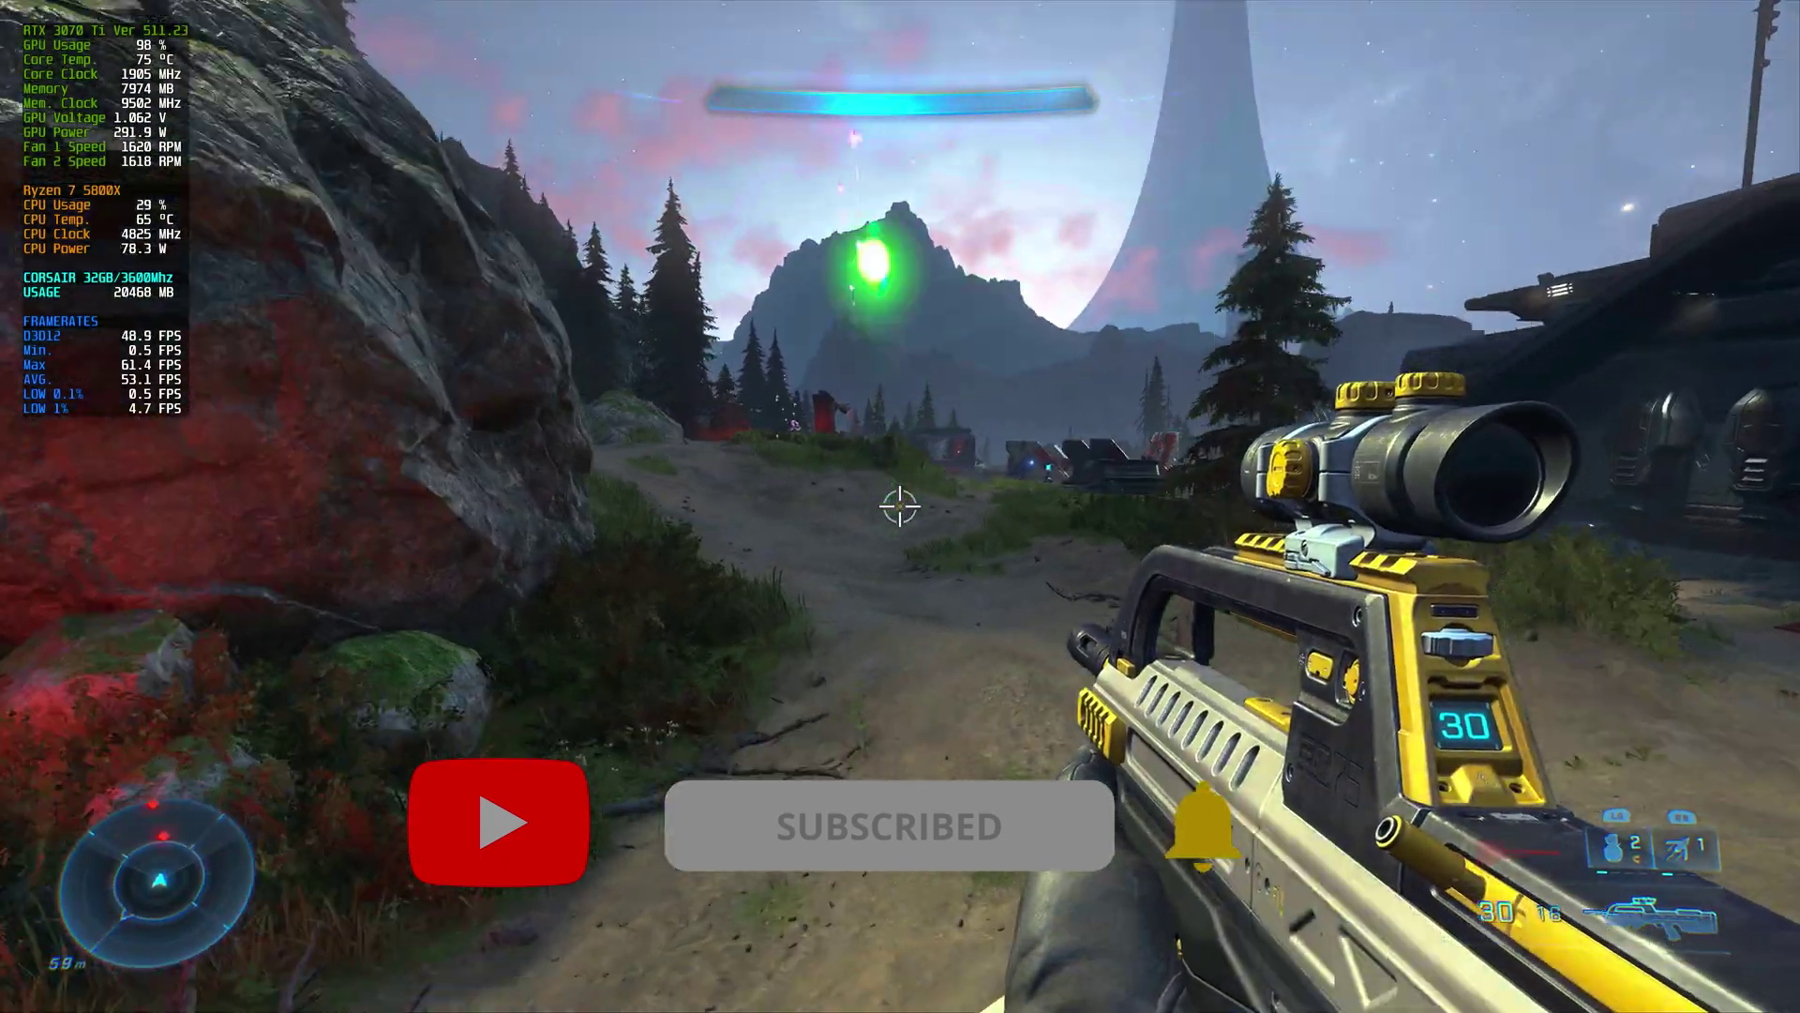
key(shift)
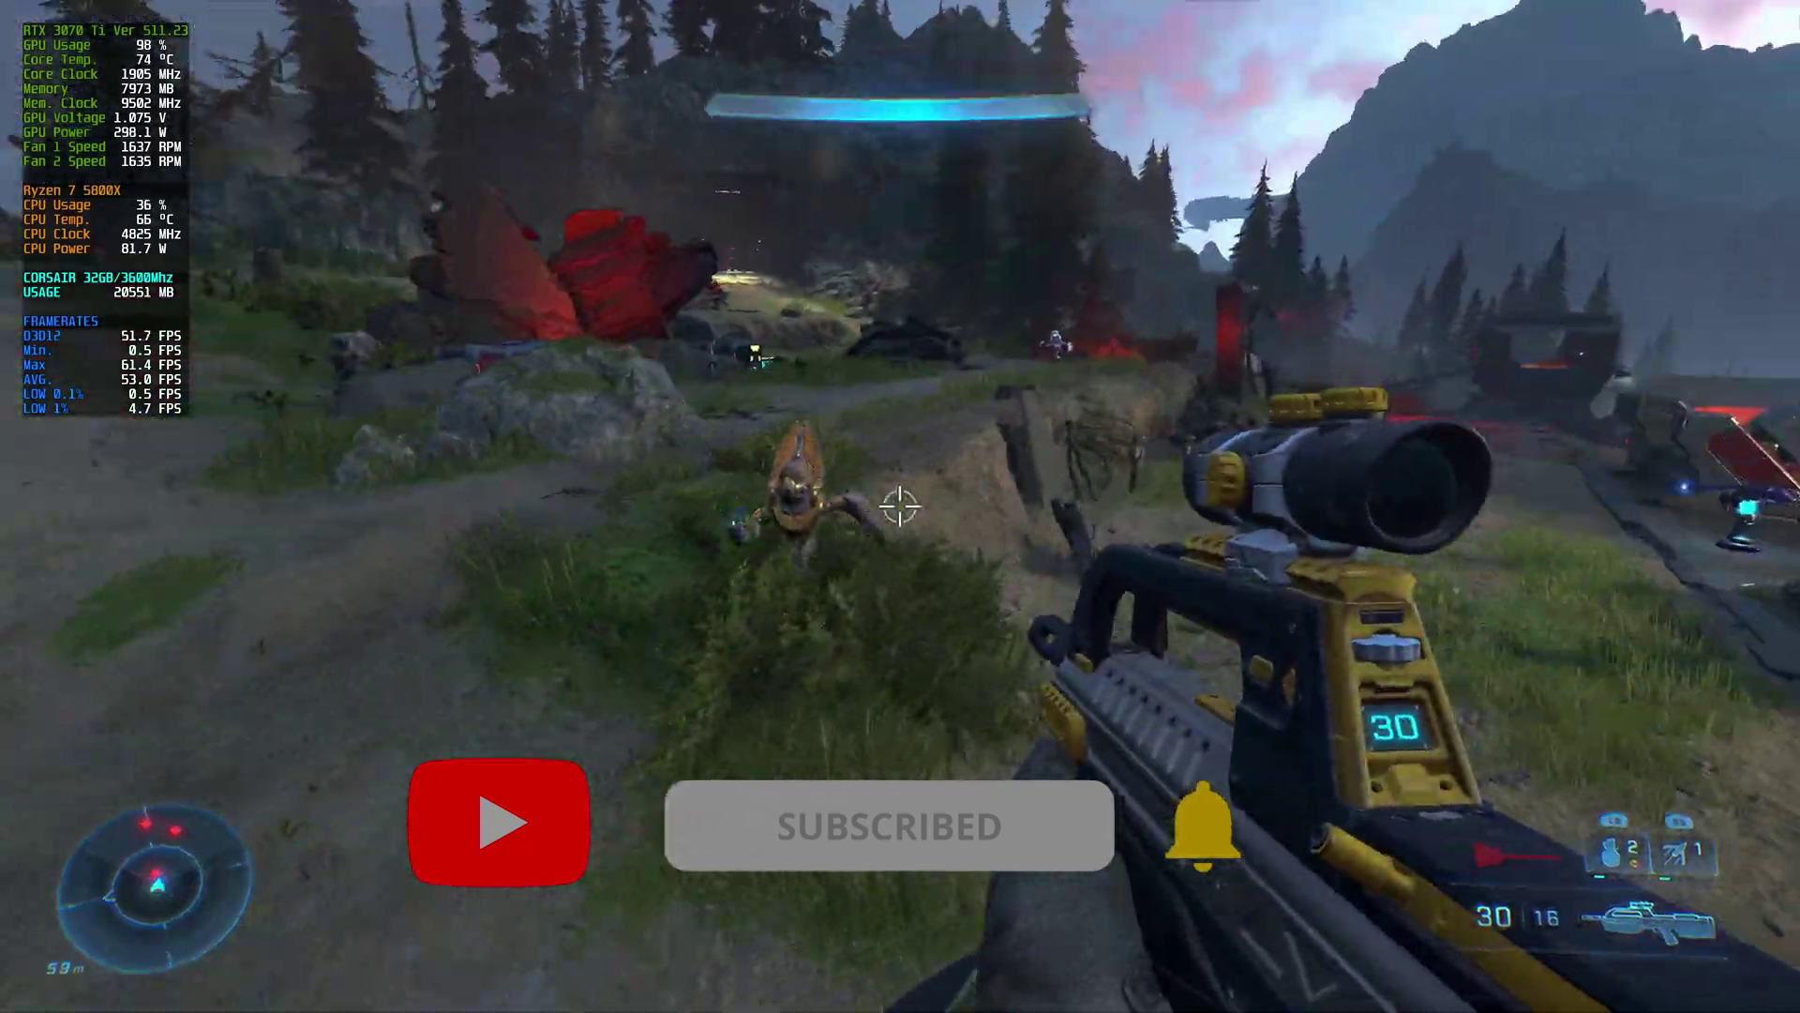
click(900, 506)
click(900, 506)
click(901, 506)
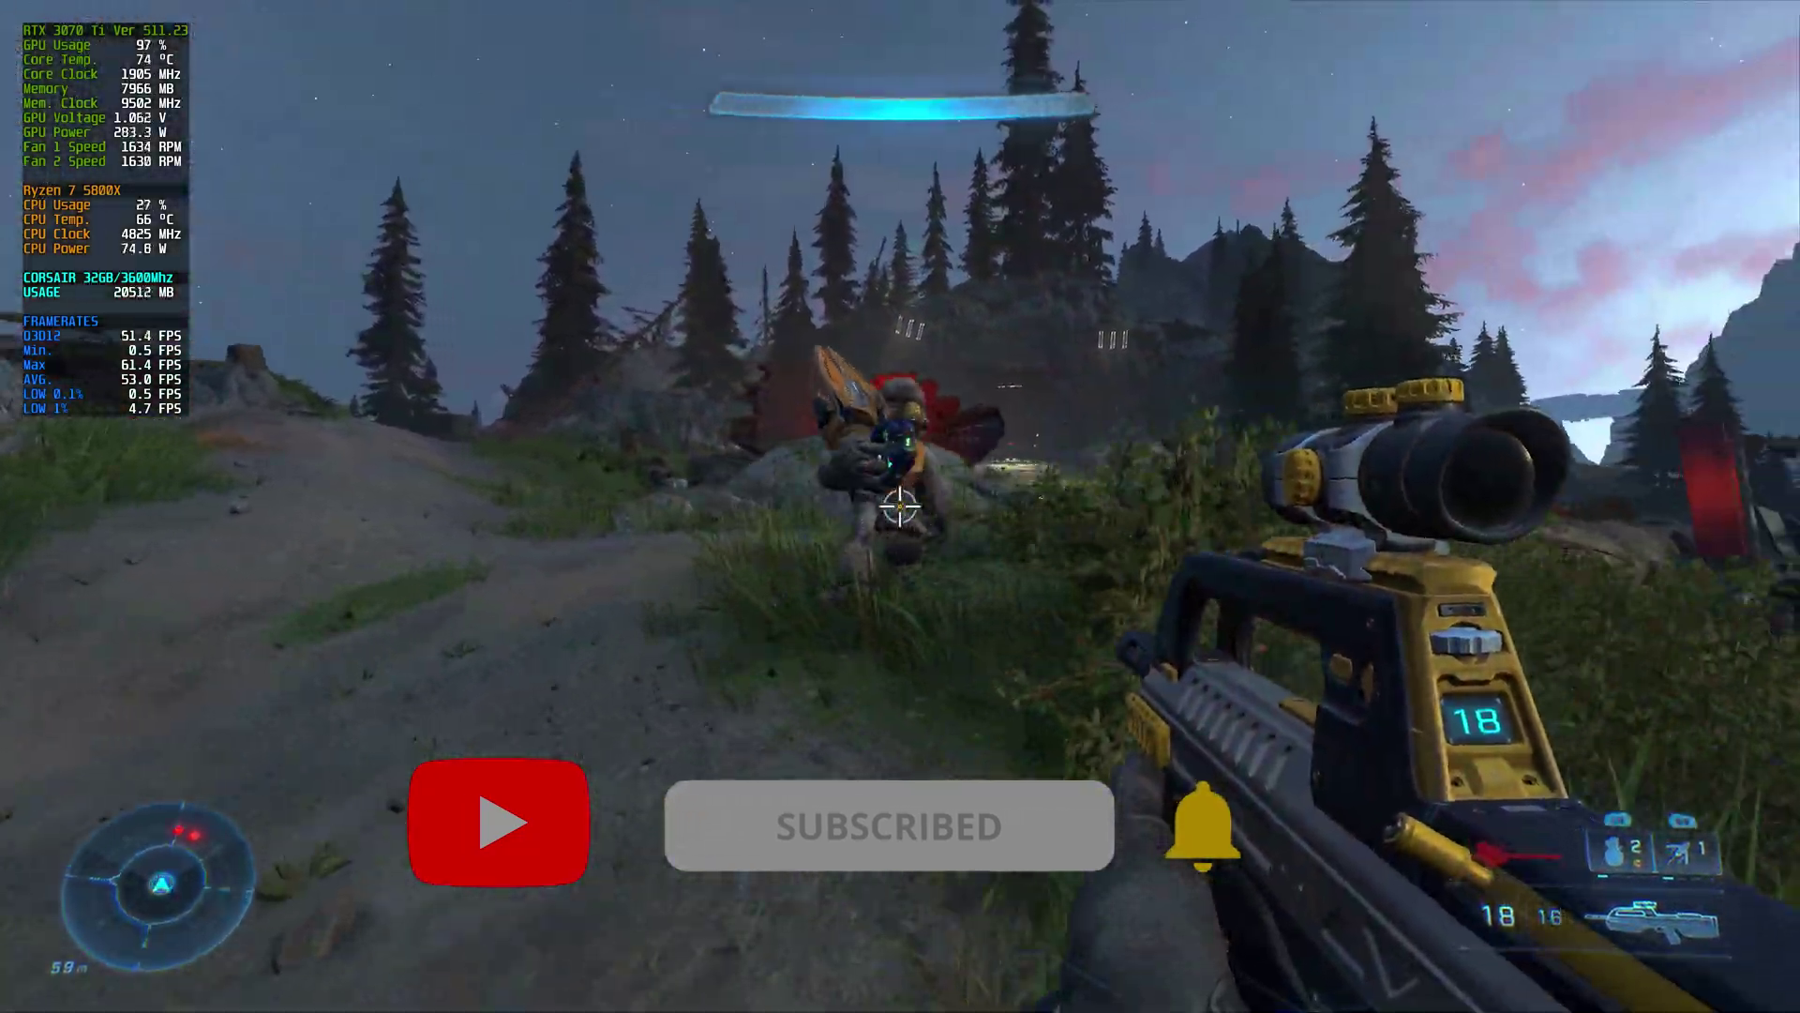